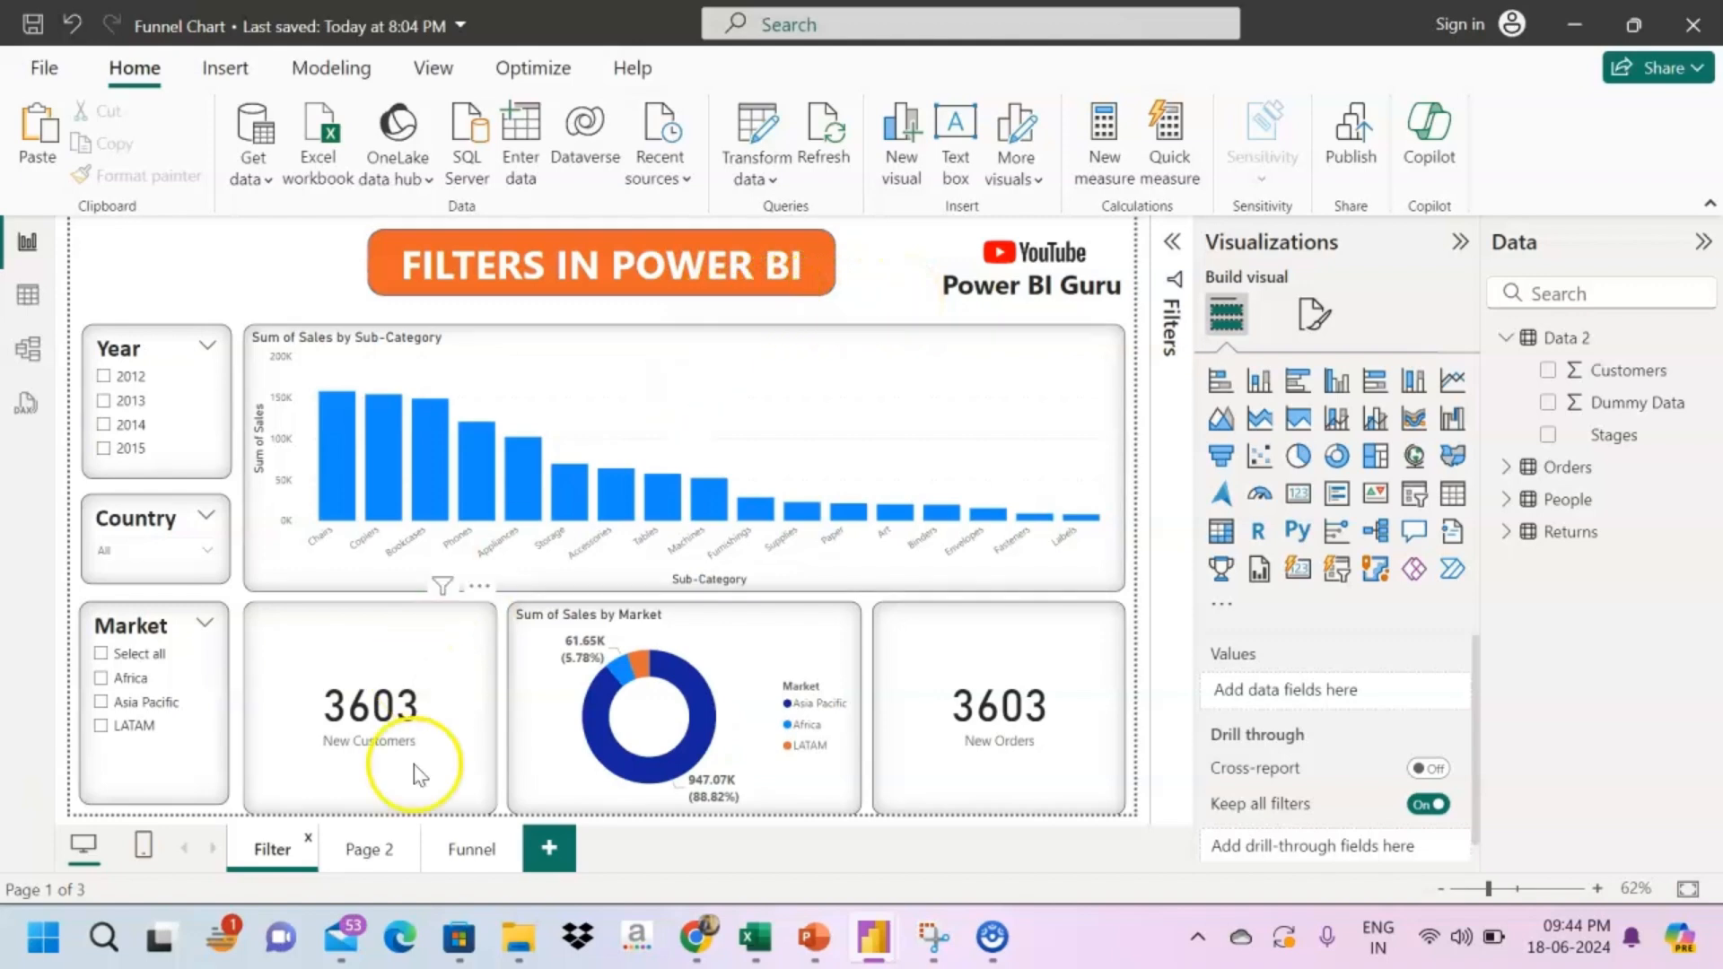
- Open the Funnel report page and examine the stages and customer figures in the Data 2 table before returning to the report
click(475, 850)
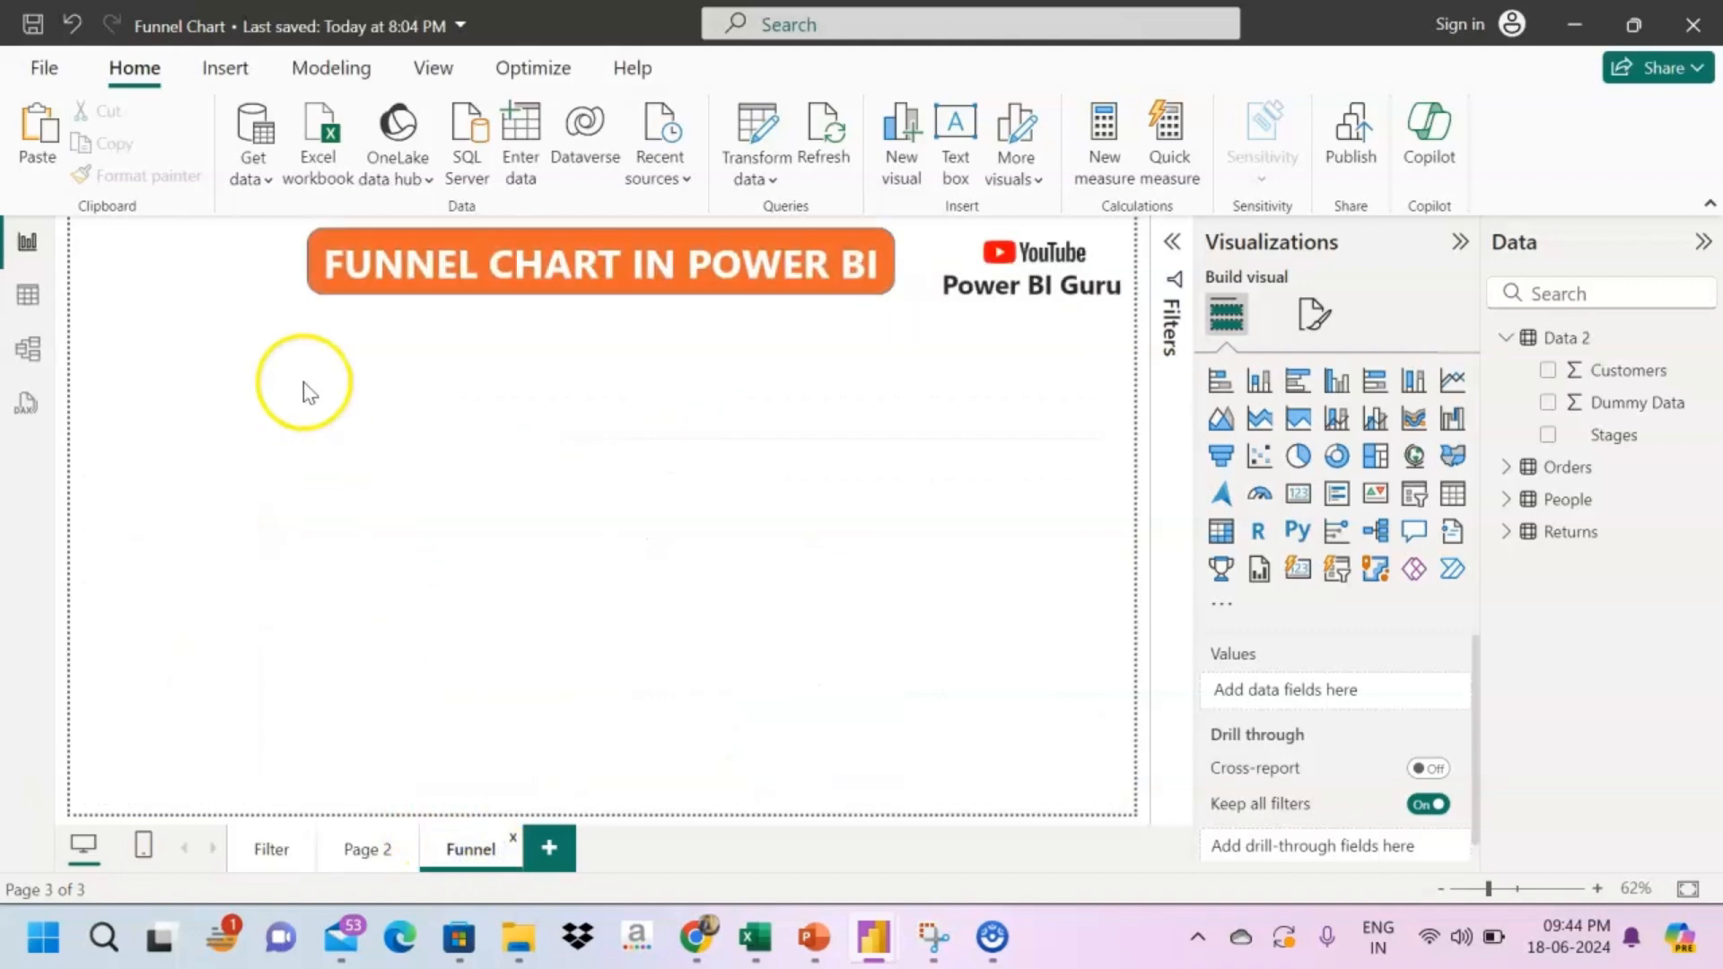
click(21, 301)
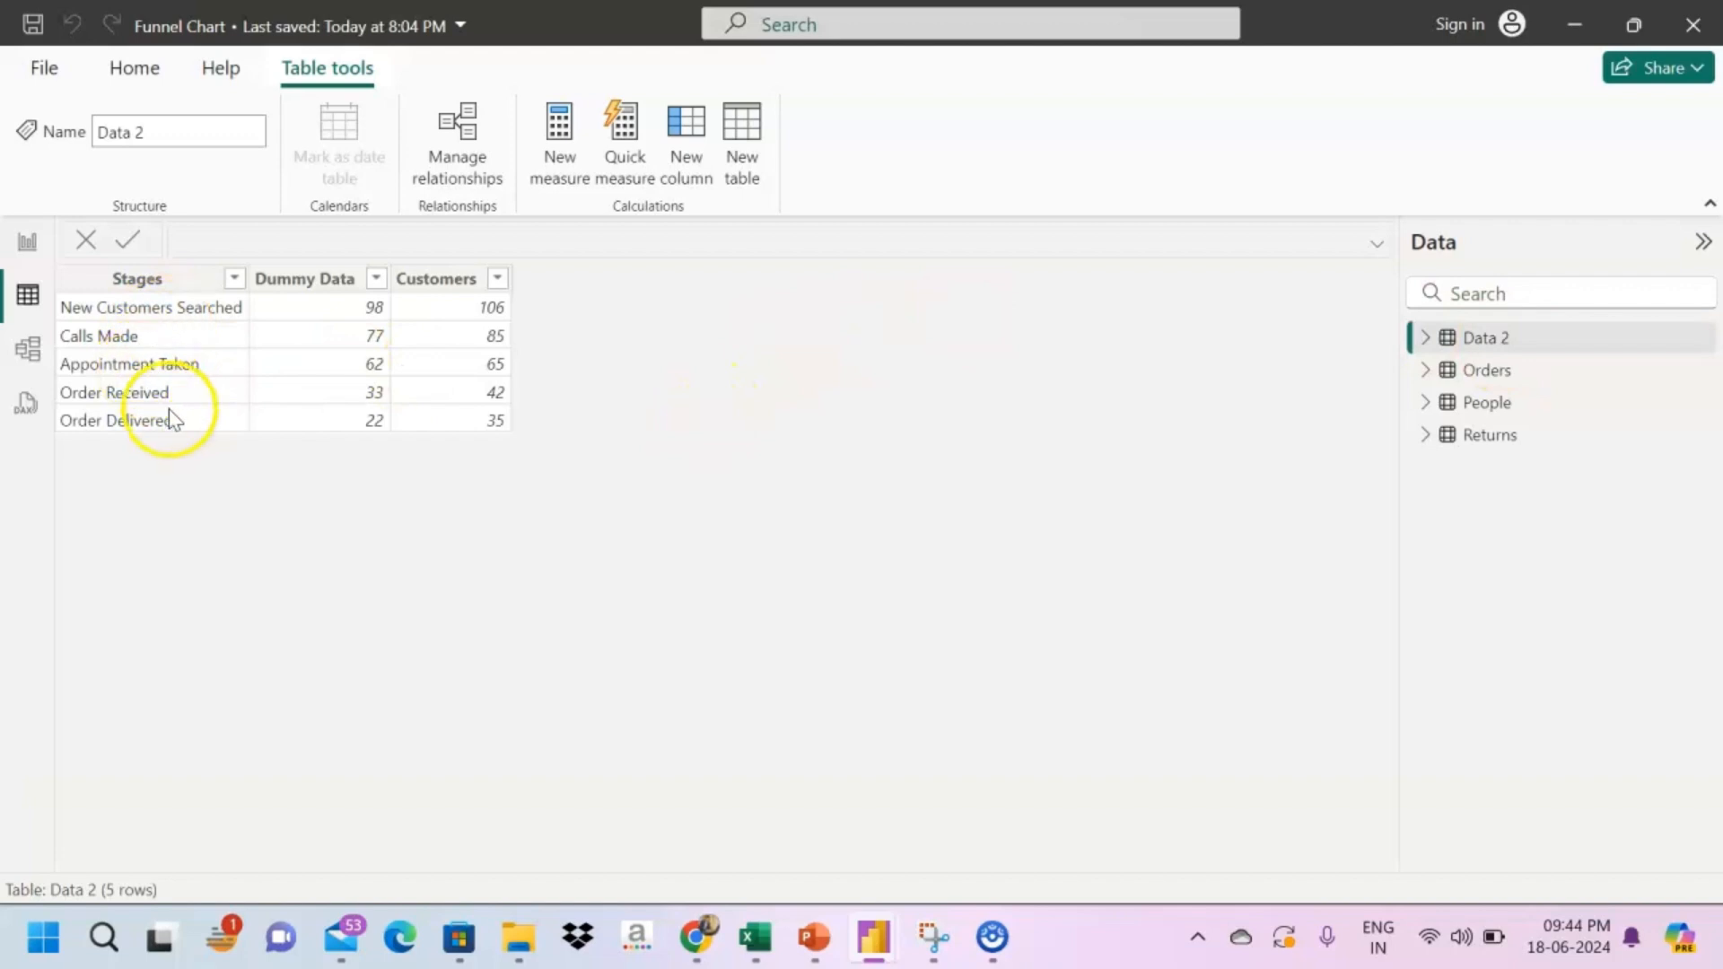
click(163, 303)
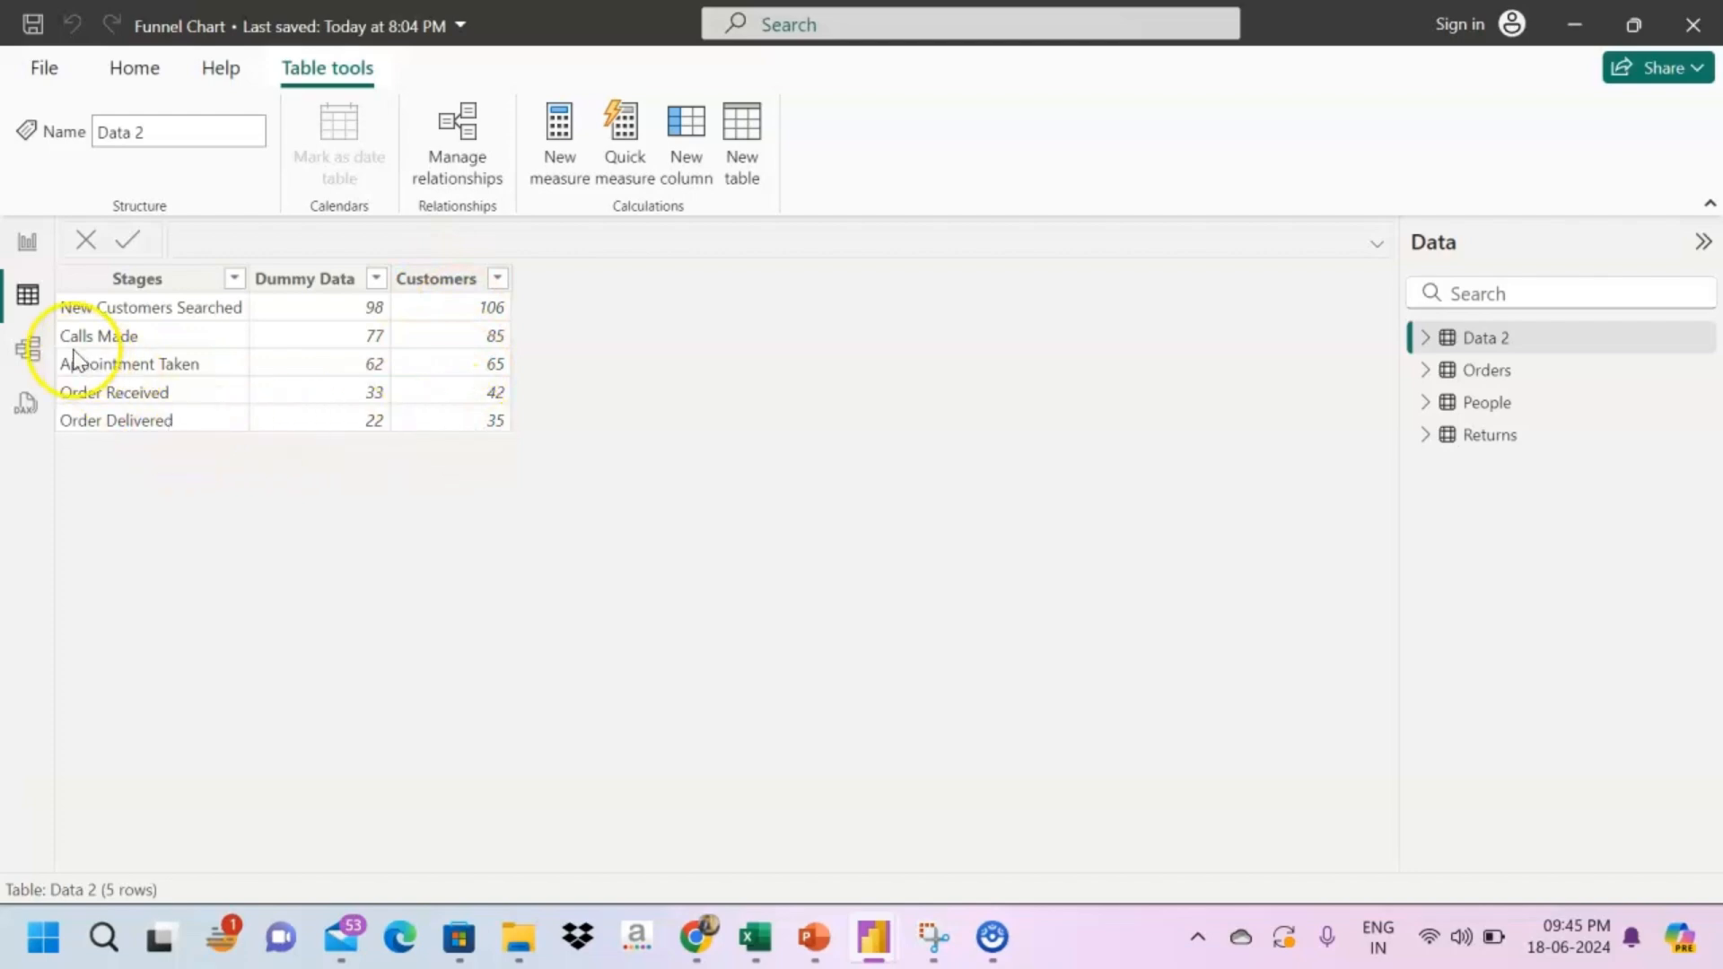
click(27, 243)
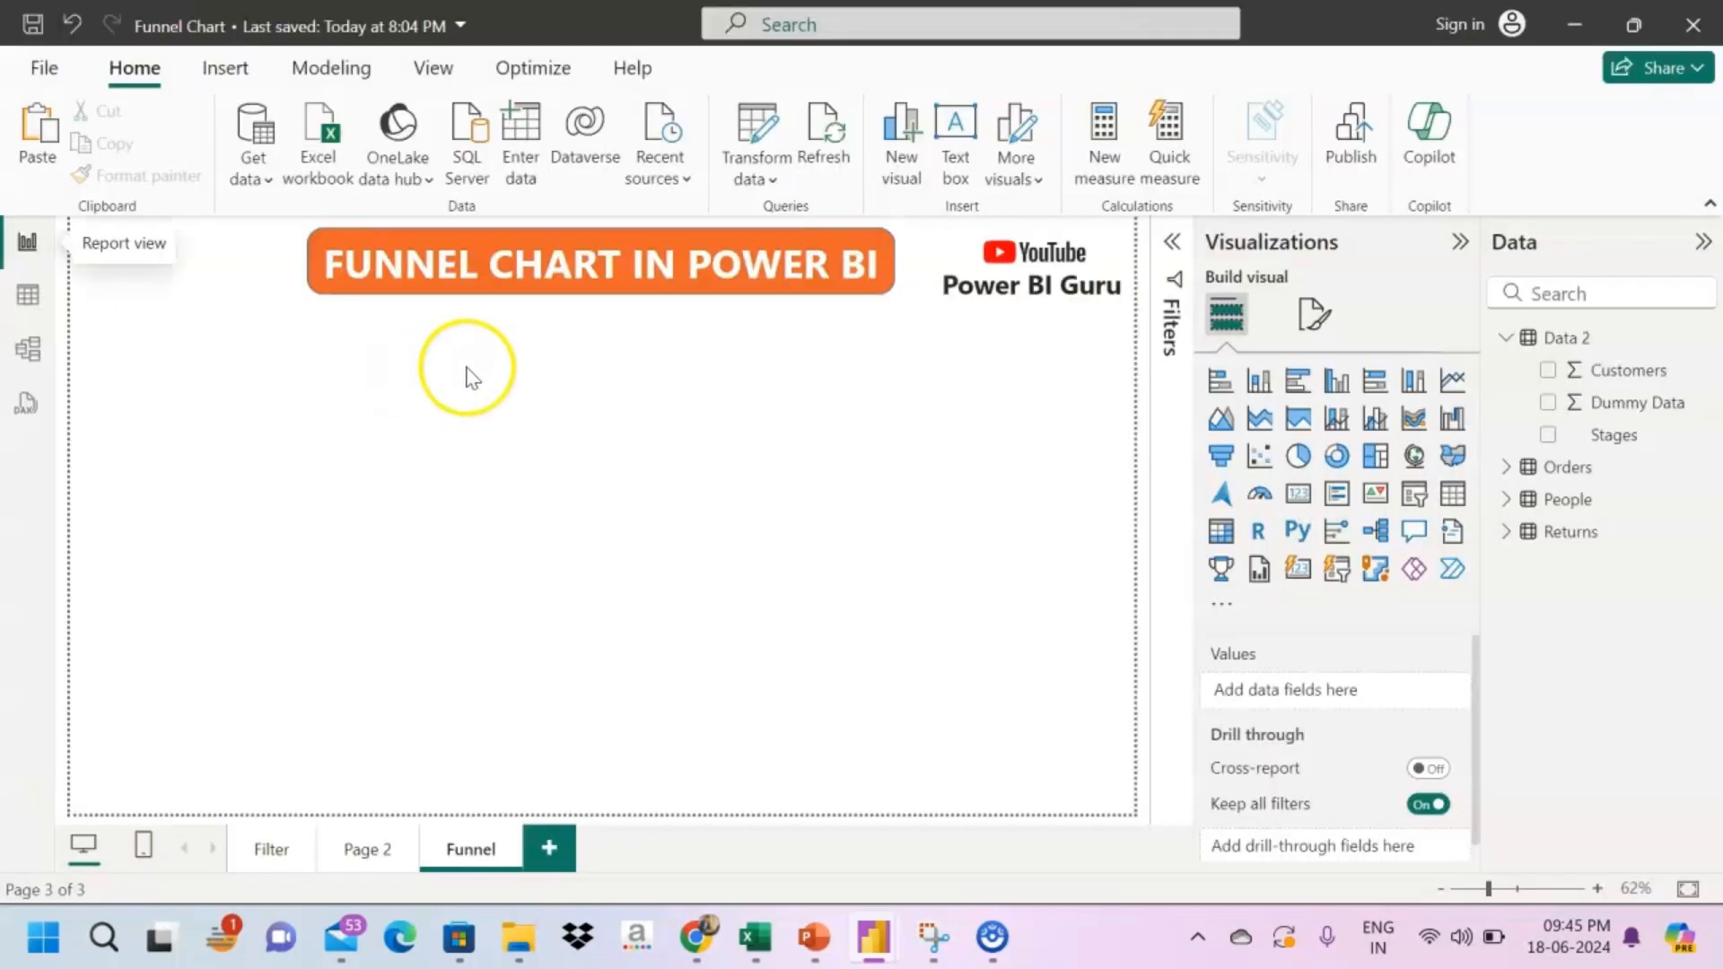
- Insert a funnel chart with Stages as the category and the sum of Customers from Data 2 as the values
click(1222, 456)
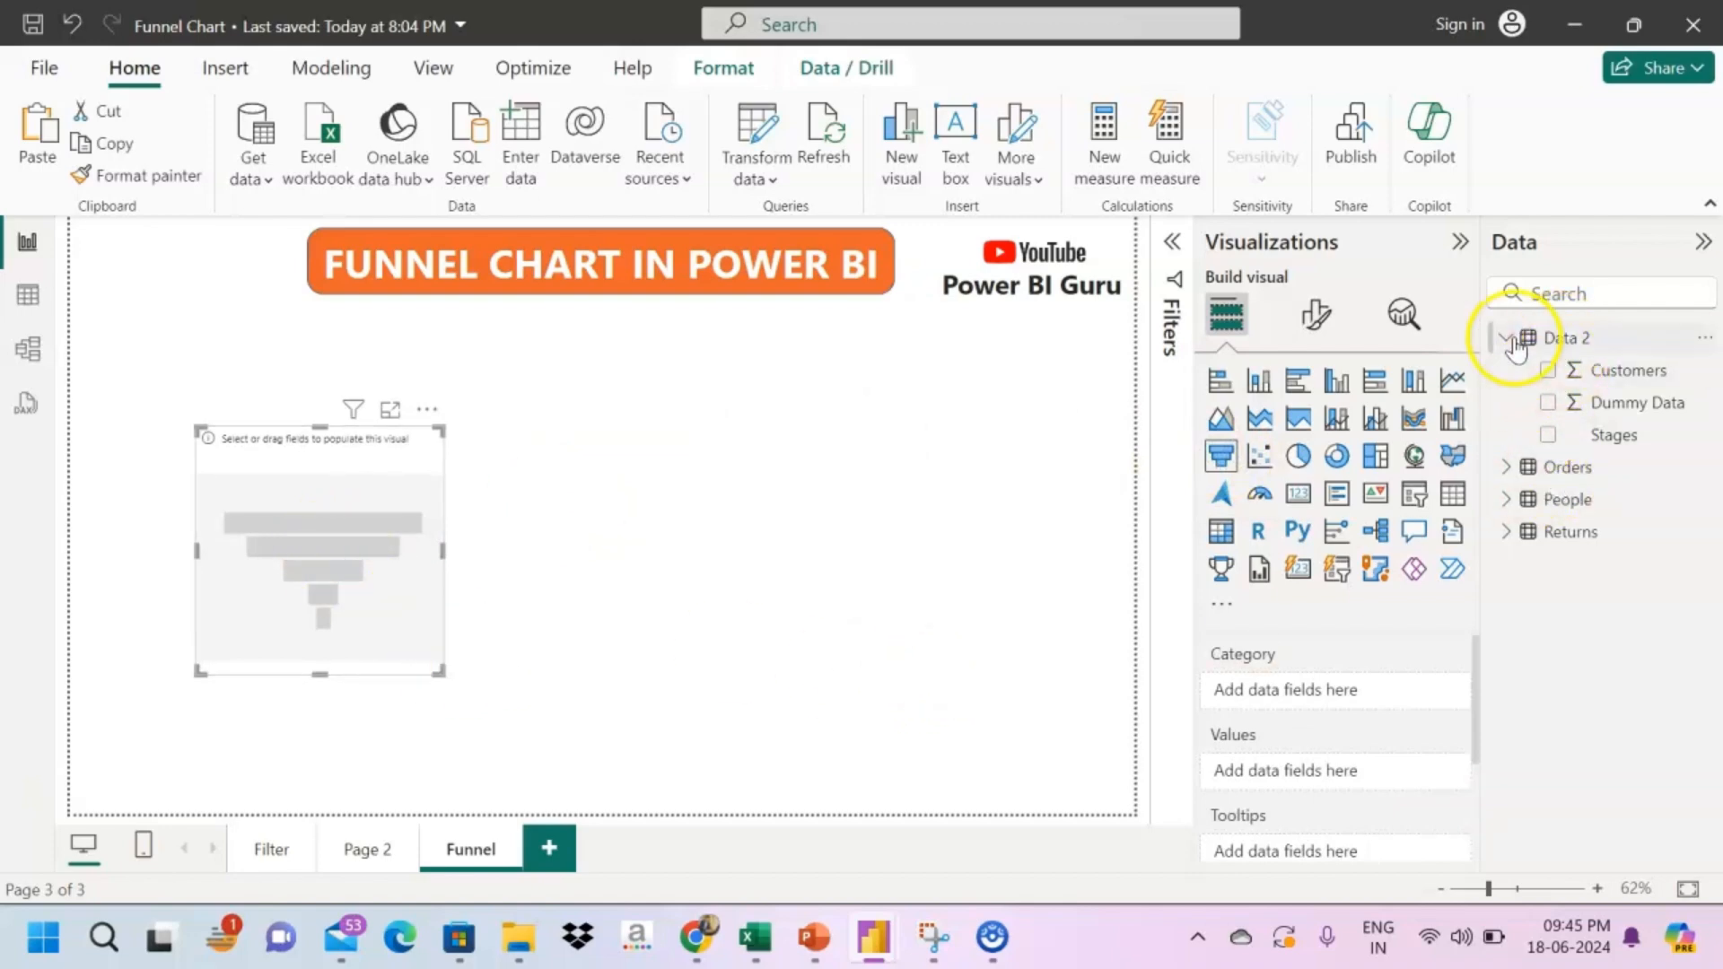
click(1543, 437)
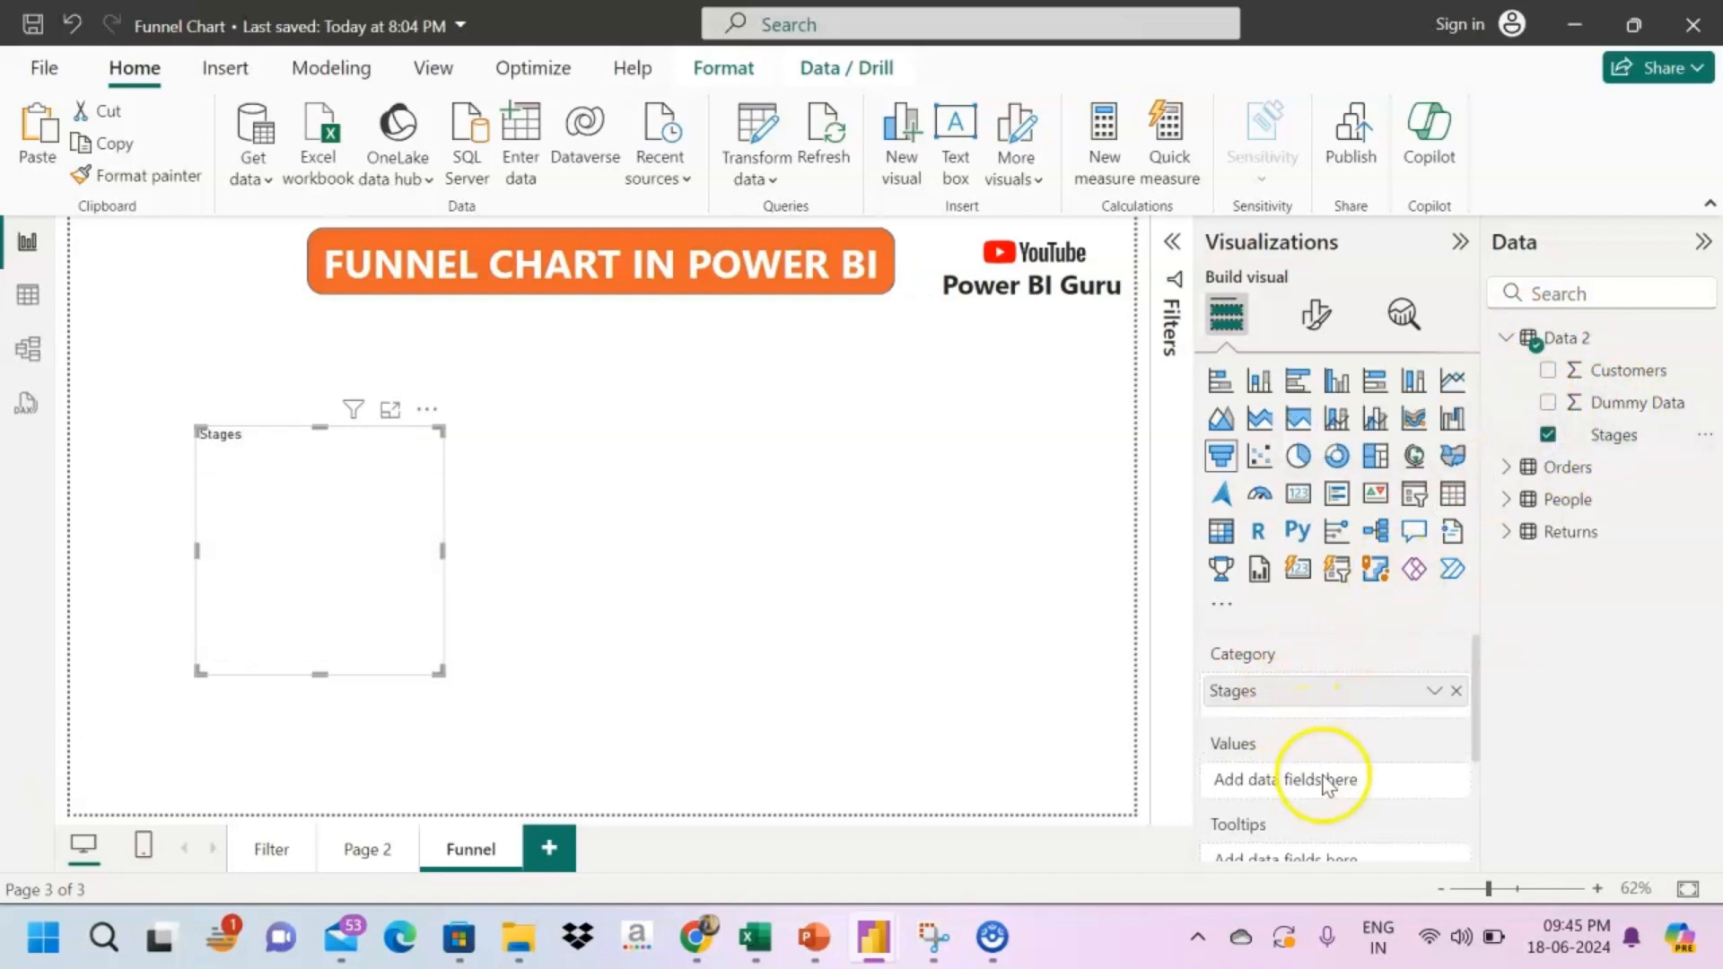
scroll(1328, 786, down, 1)
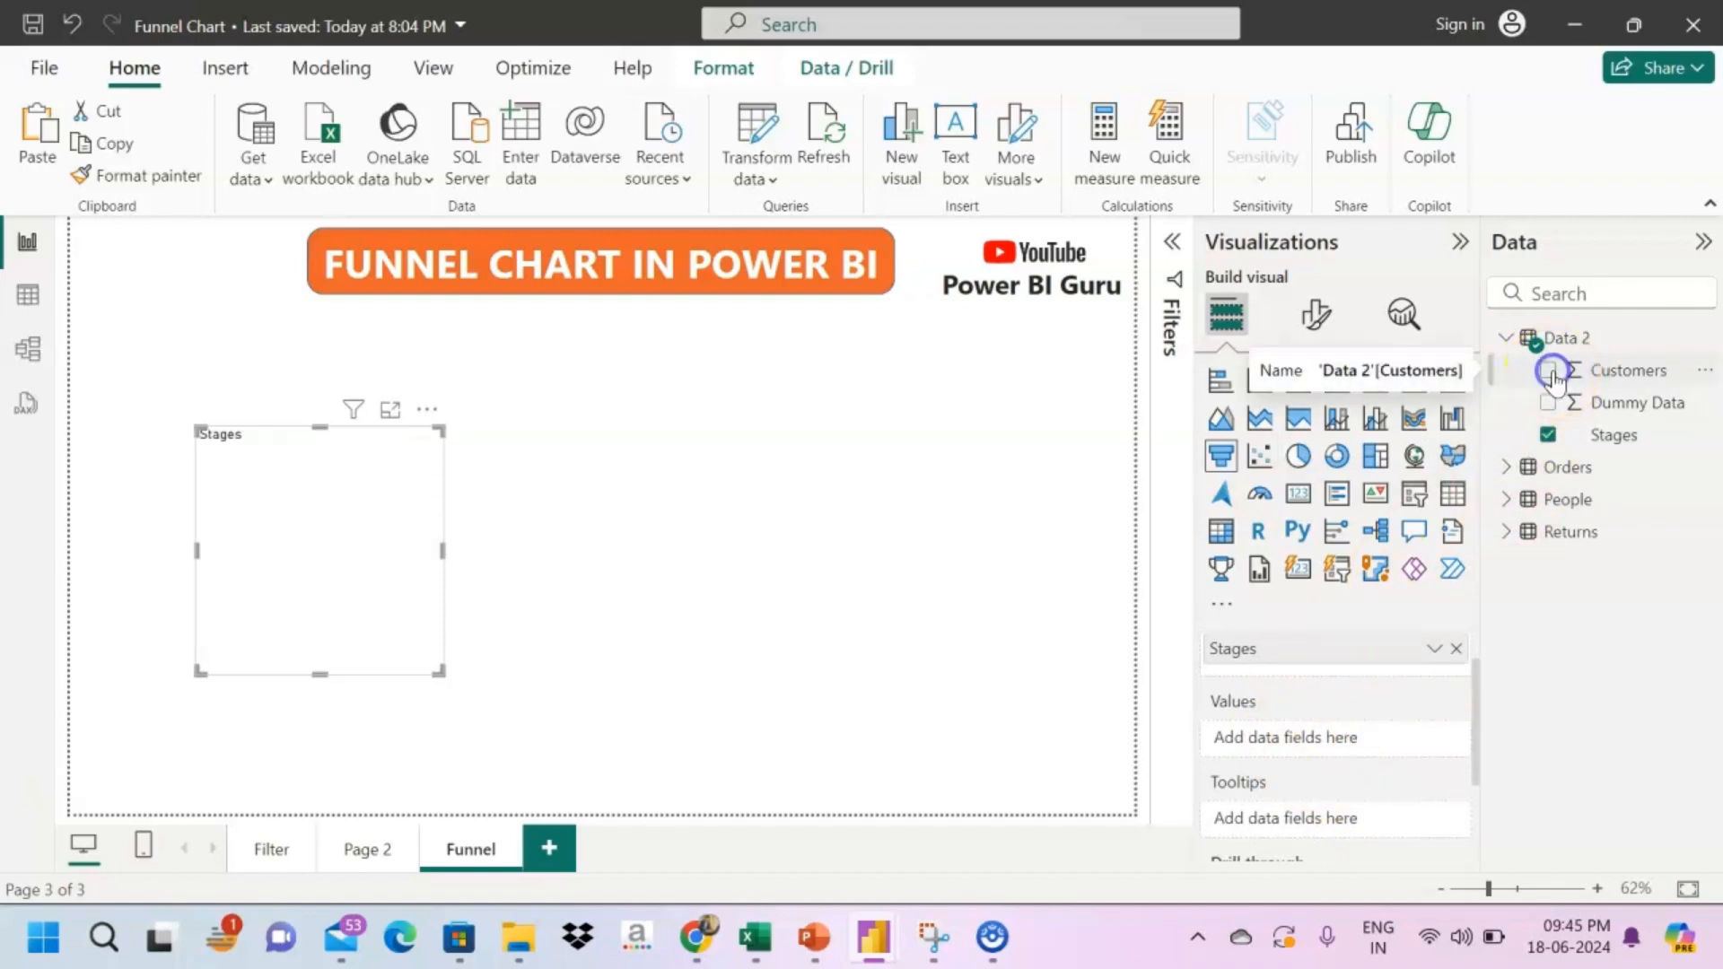
click(1550, 370)
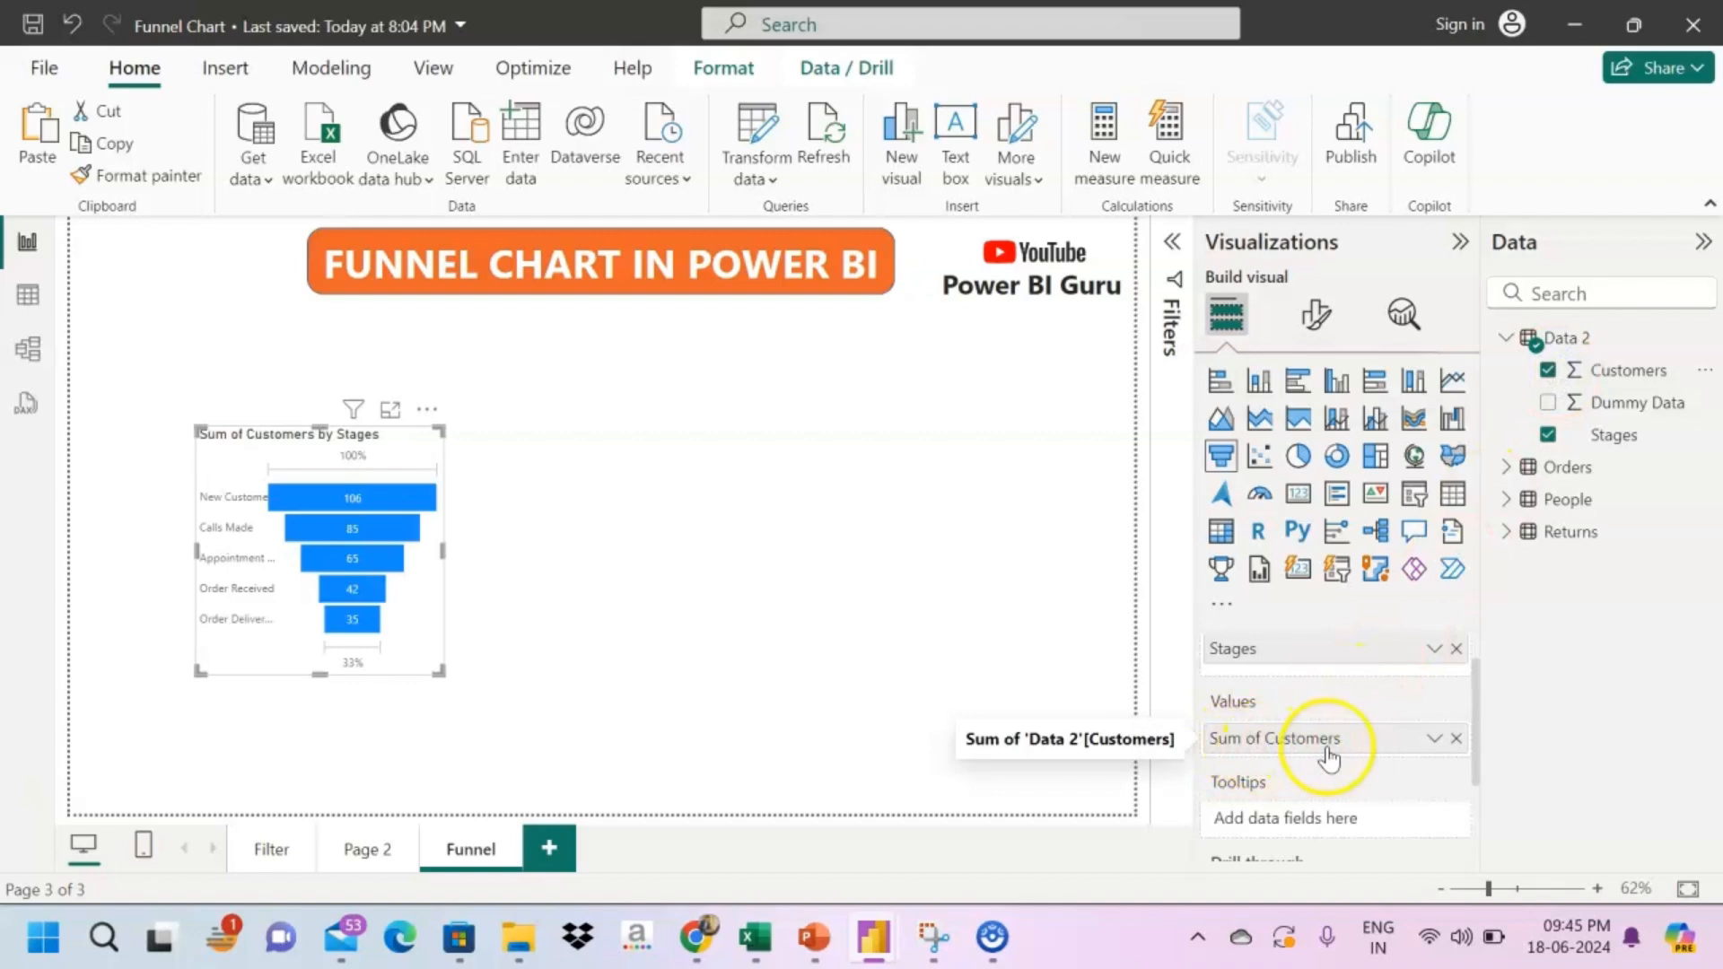
click(1434, 740)
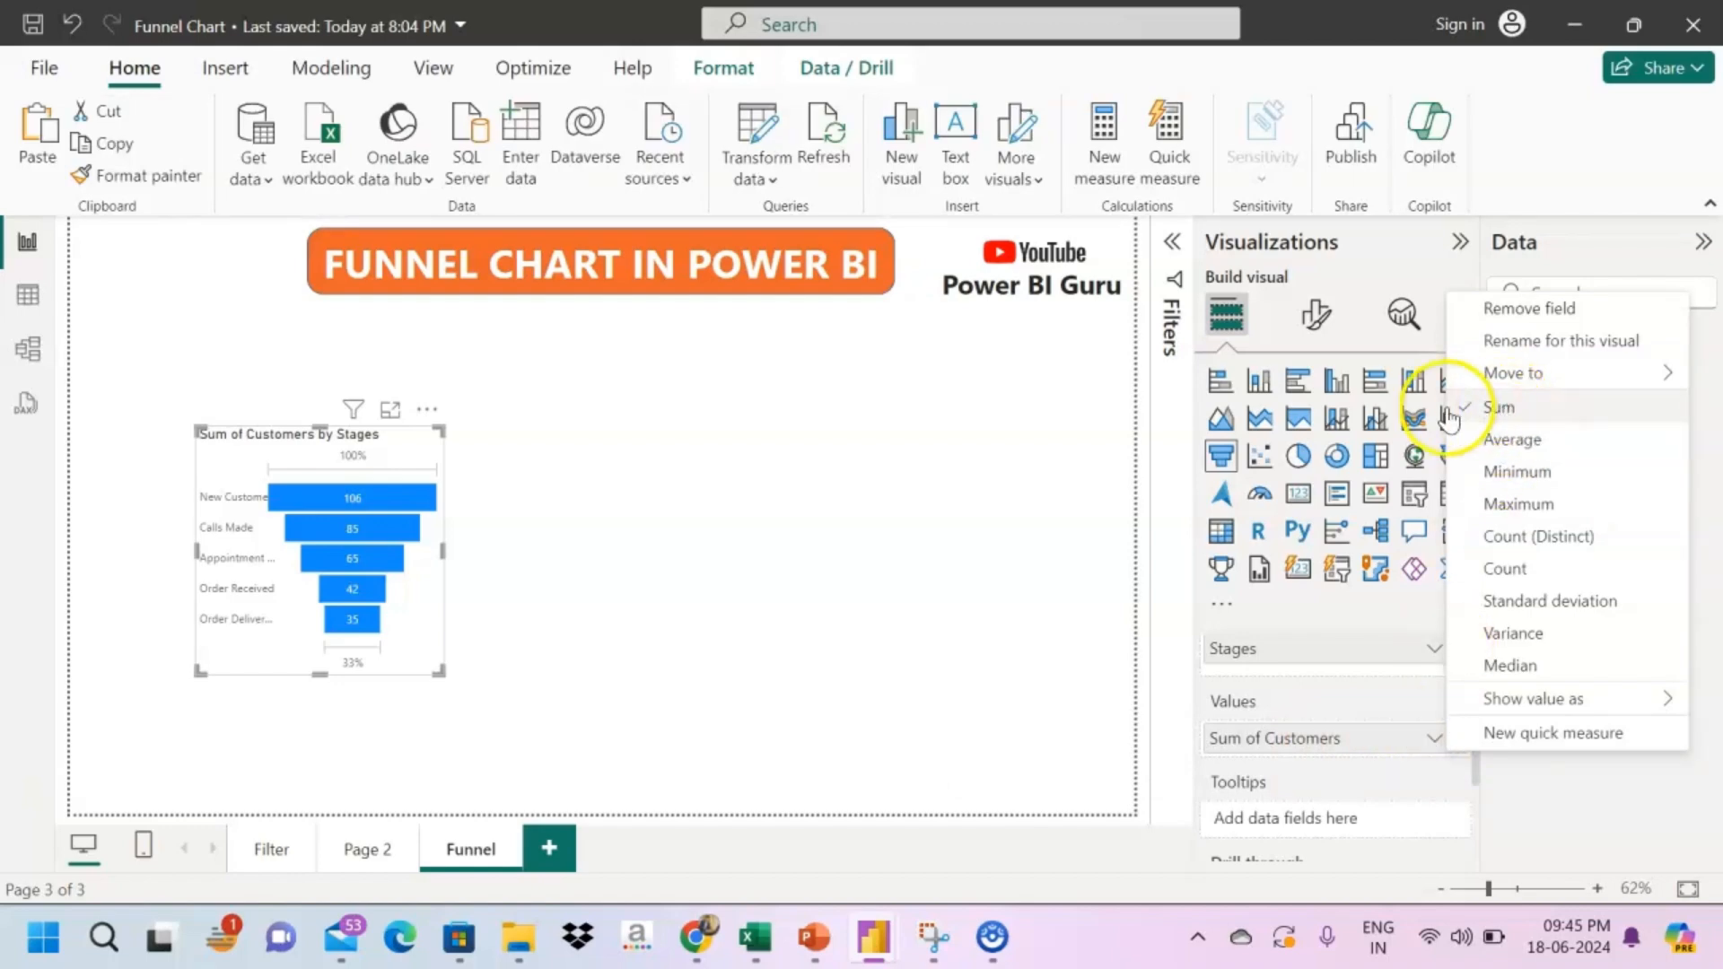
click(943, 585)
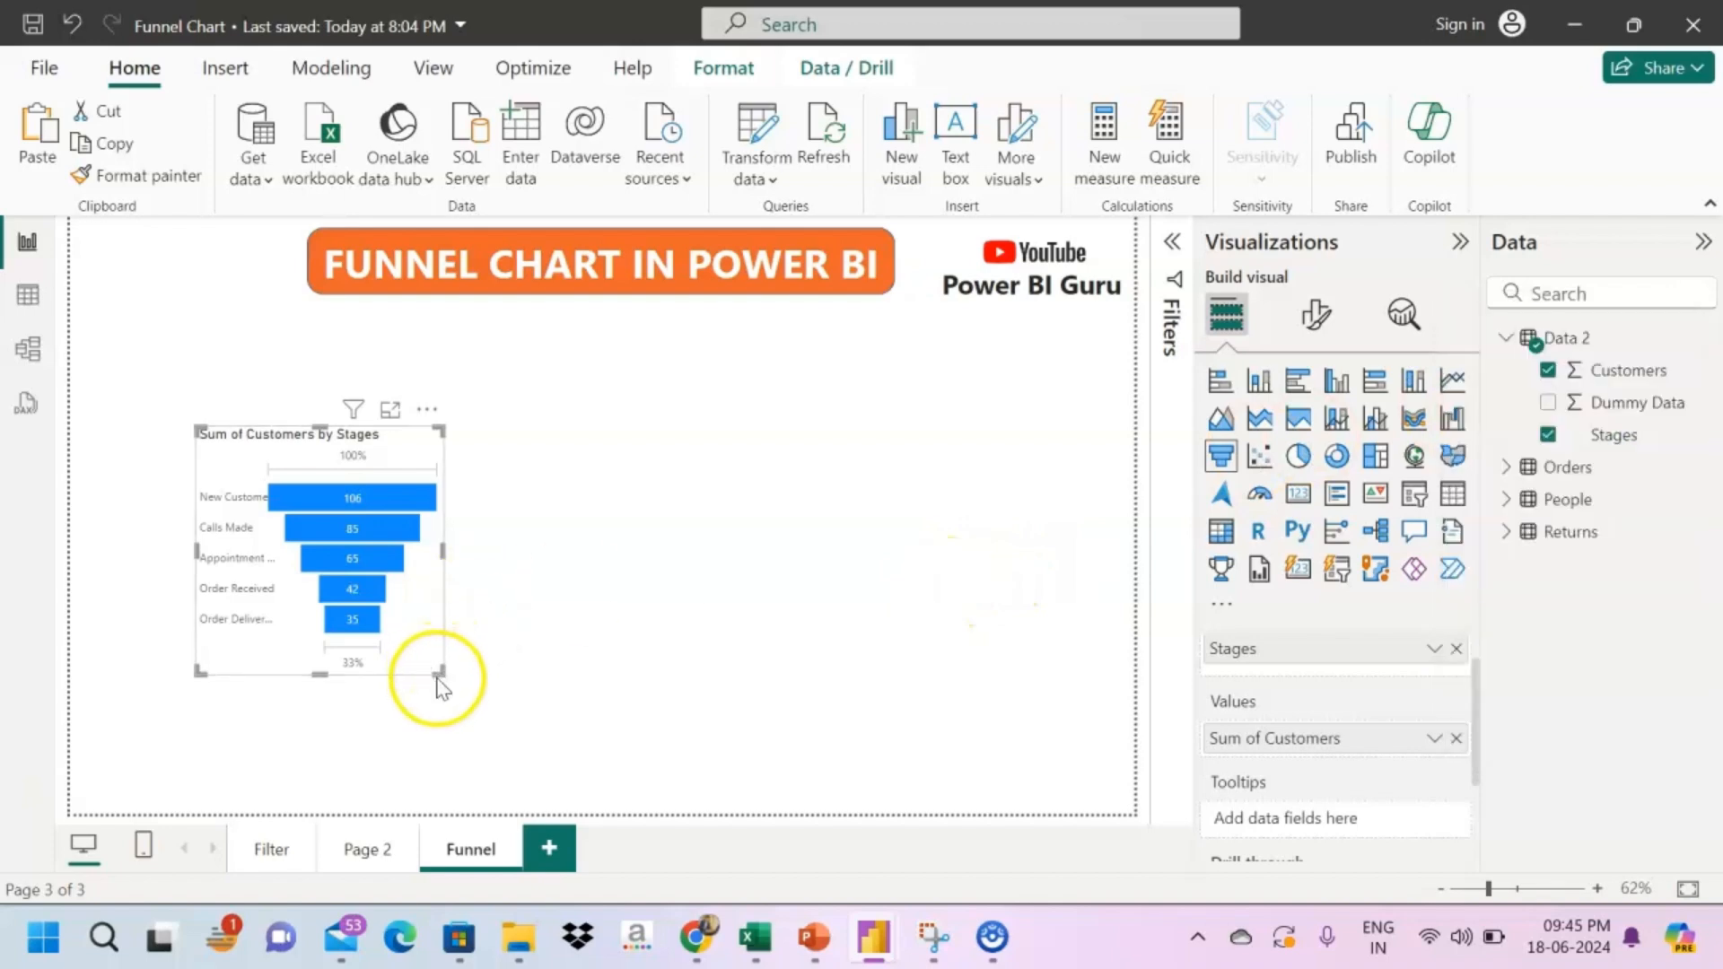
- Enlarge the funnel chart on the report page so that the full stage names fit, and check a bar's tooltip
drag(440, 672, 718, 689)
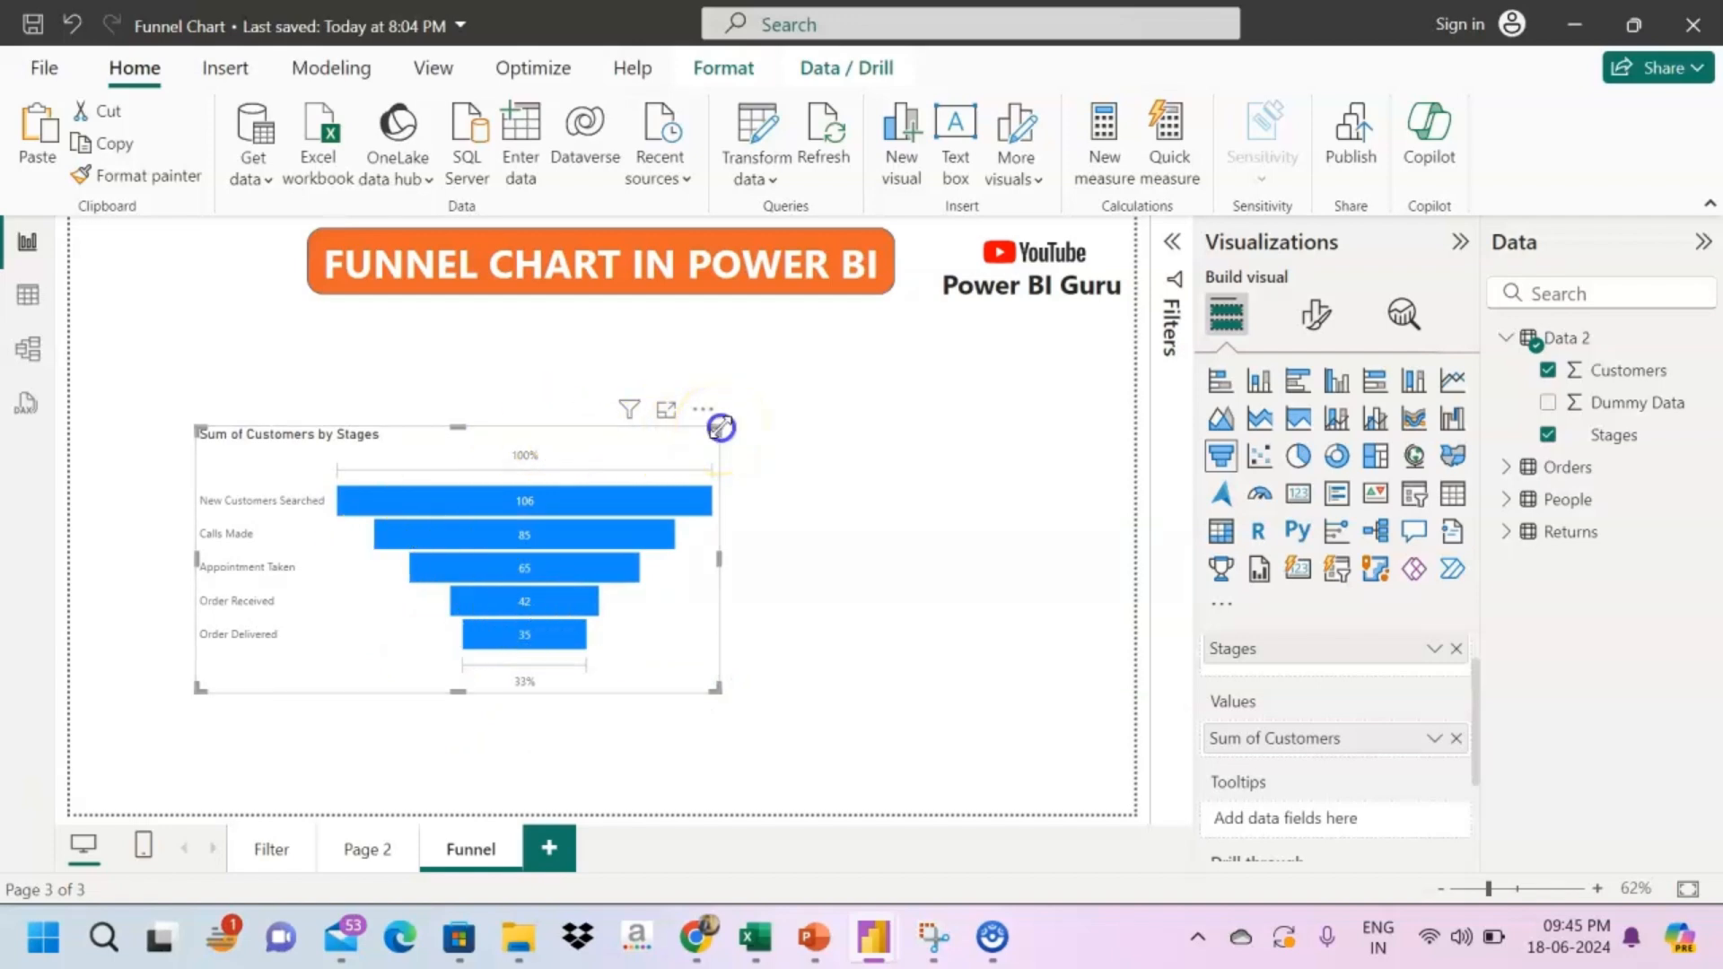
drag(721, 427, 837, 387)
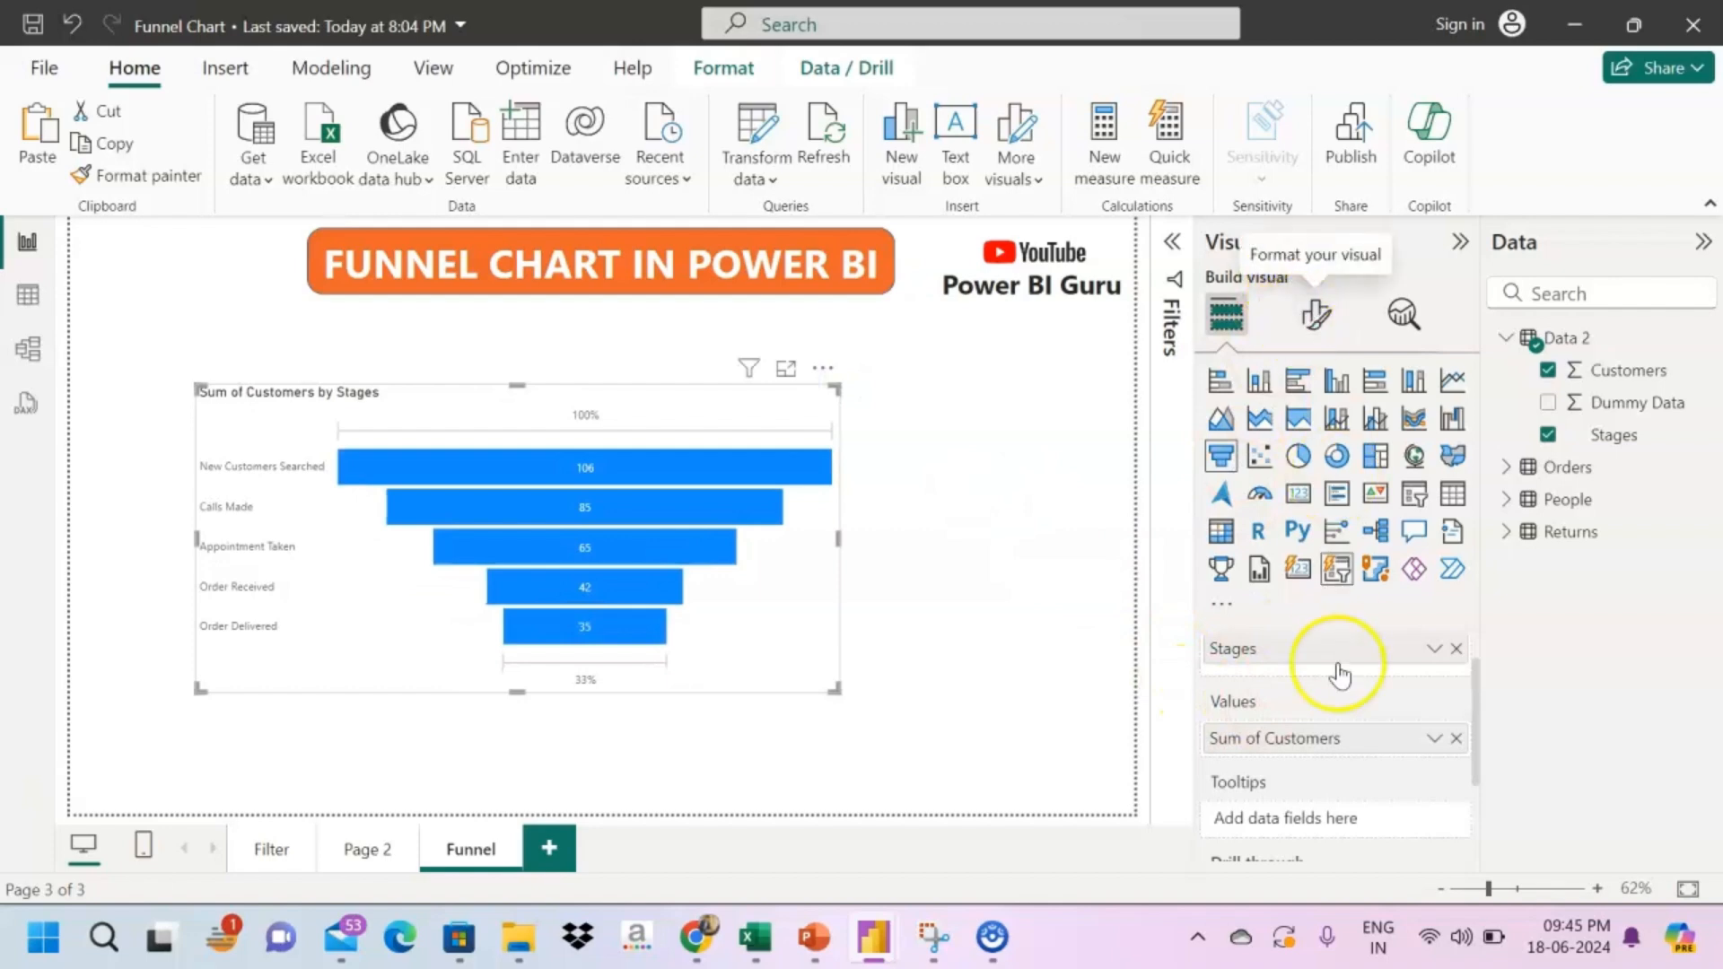
scroll(1342, 709, down, 1)
scroll(1343, 733, down, 1)
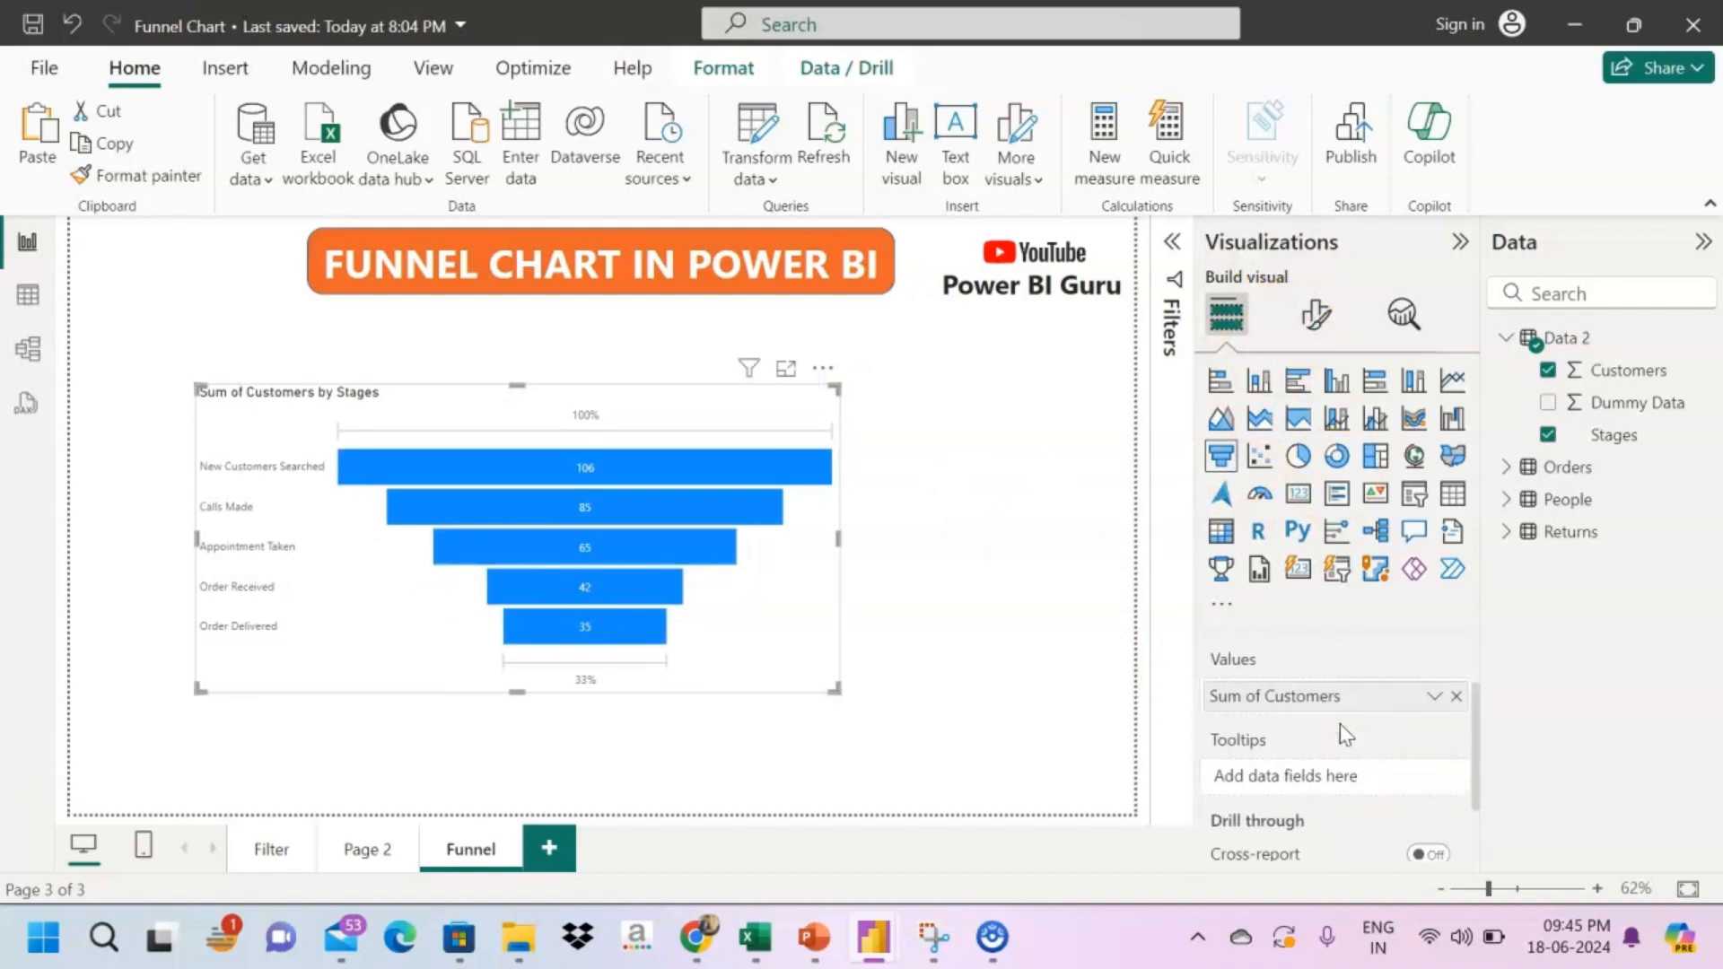
mouse_move(711, 470)
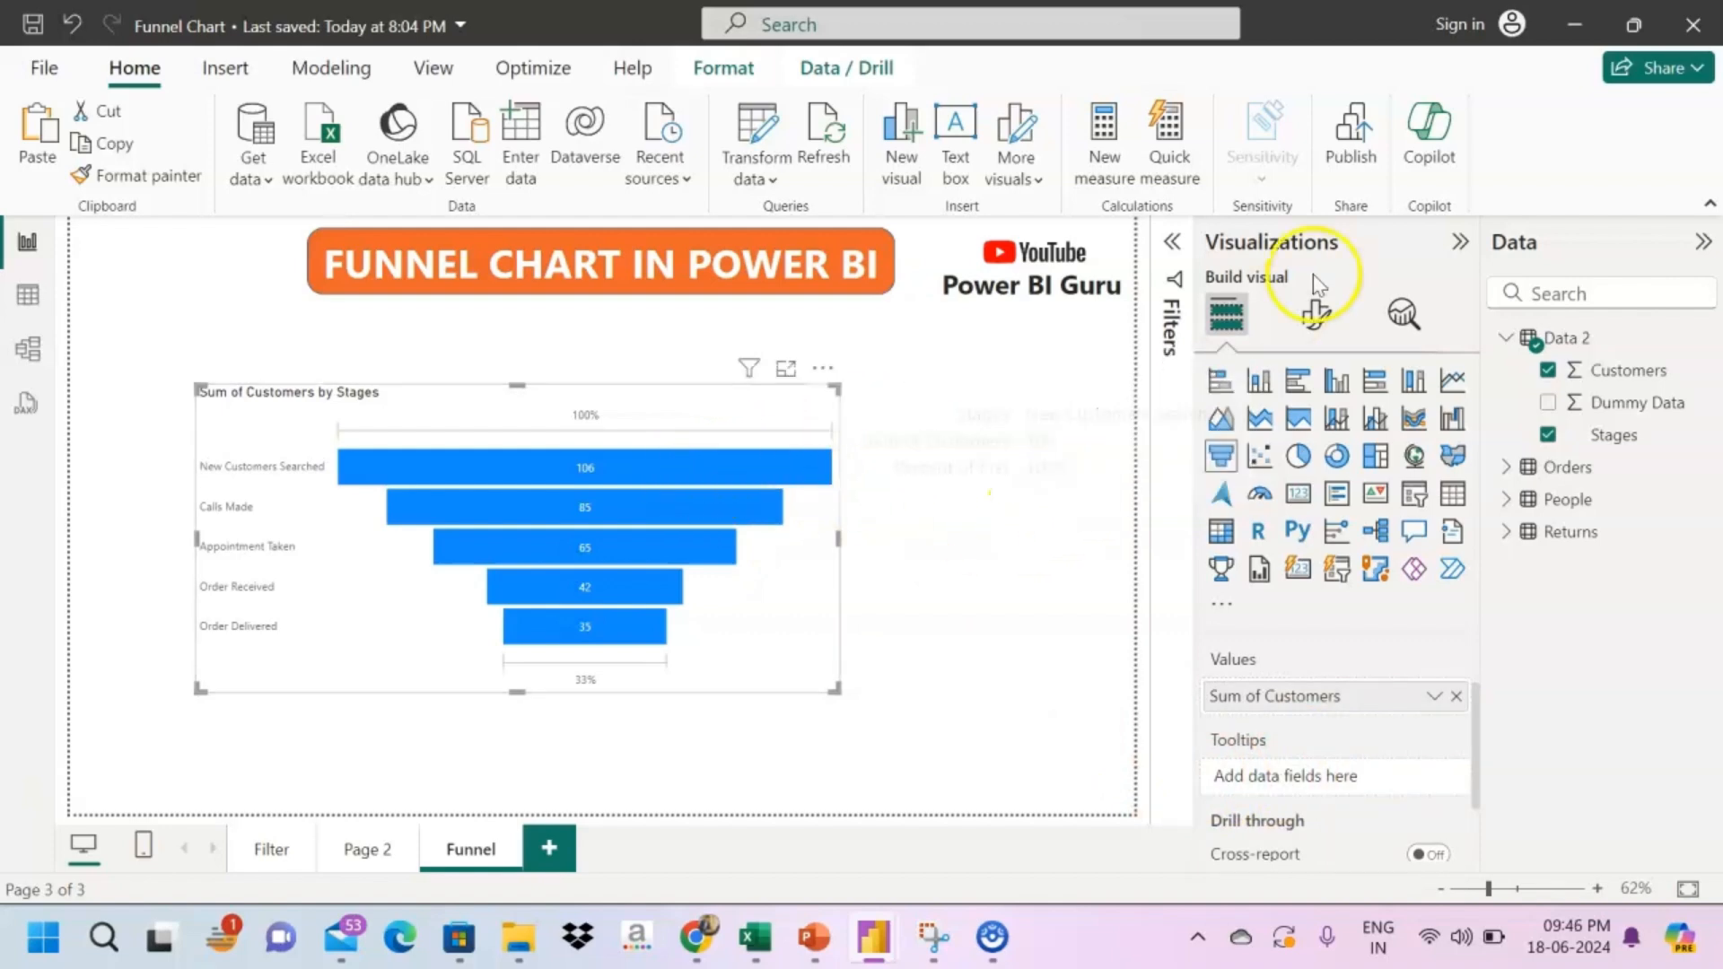
- Enable individual colors for every stage of the funnel chart by turning on Show all in its color settings
click(1305, 339)
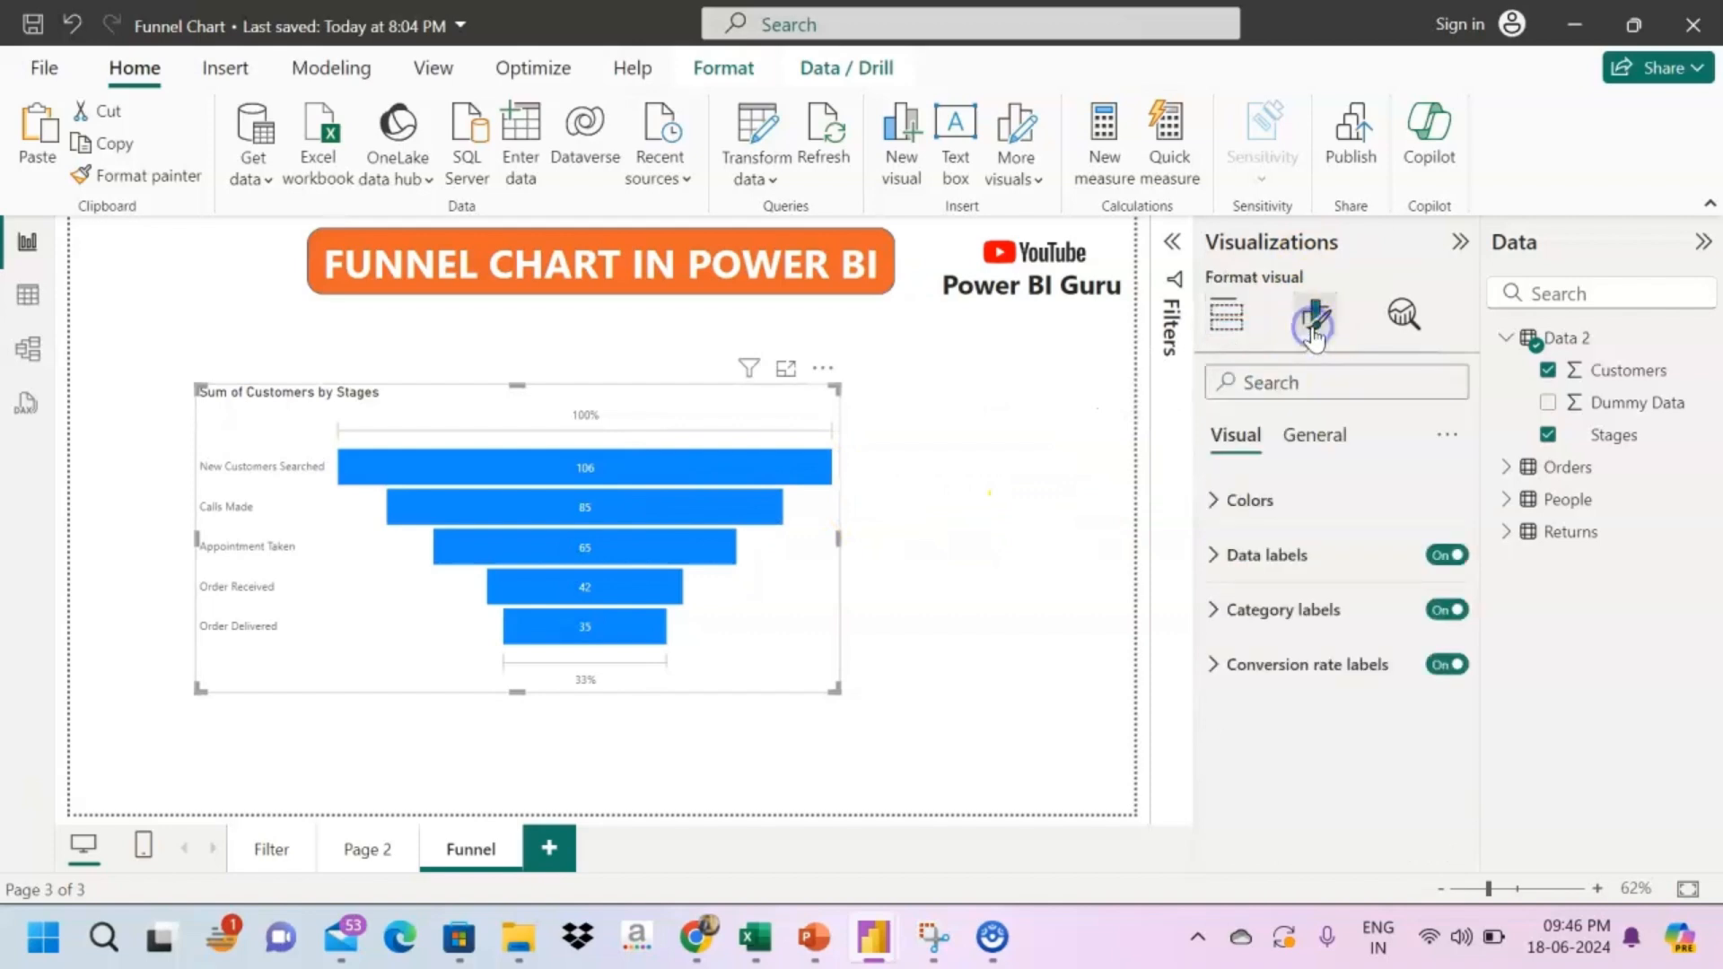
click(1217, 499)
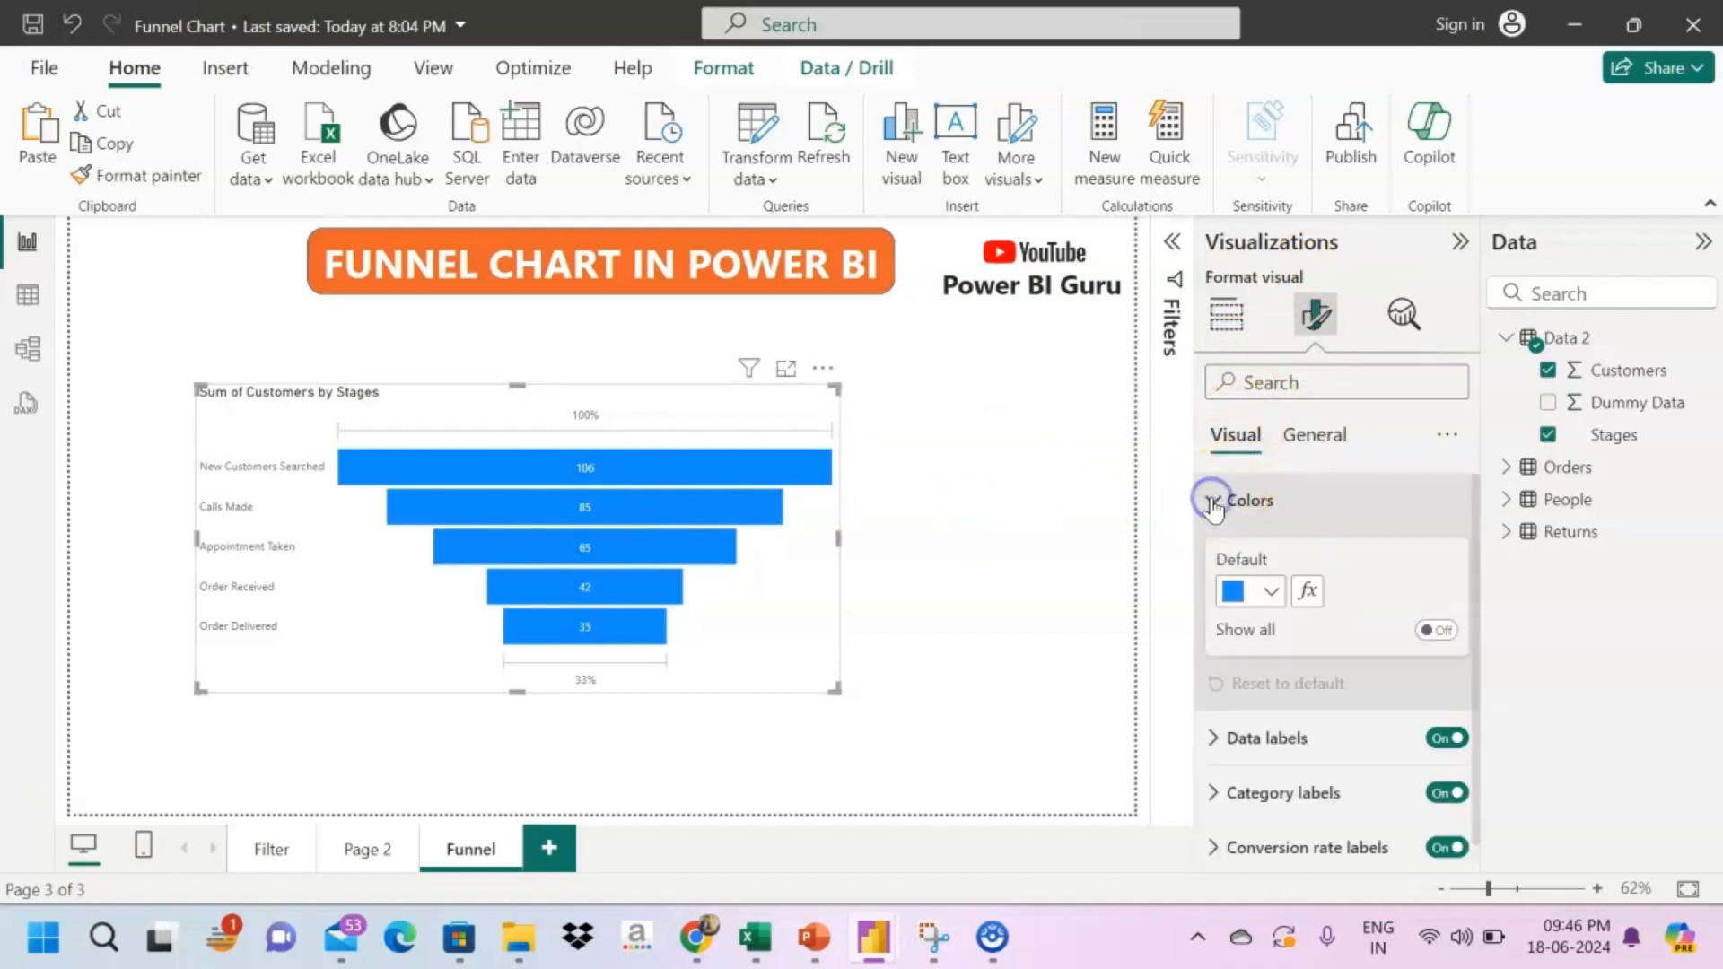
click(1266, 596)
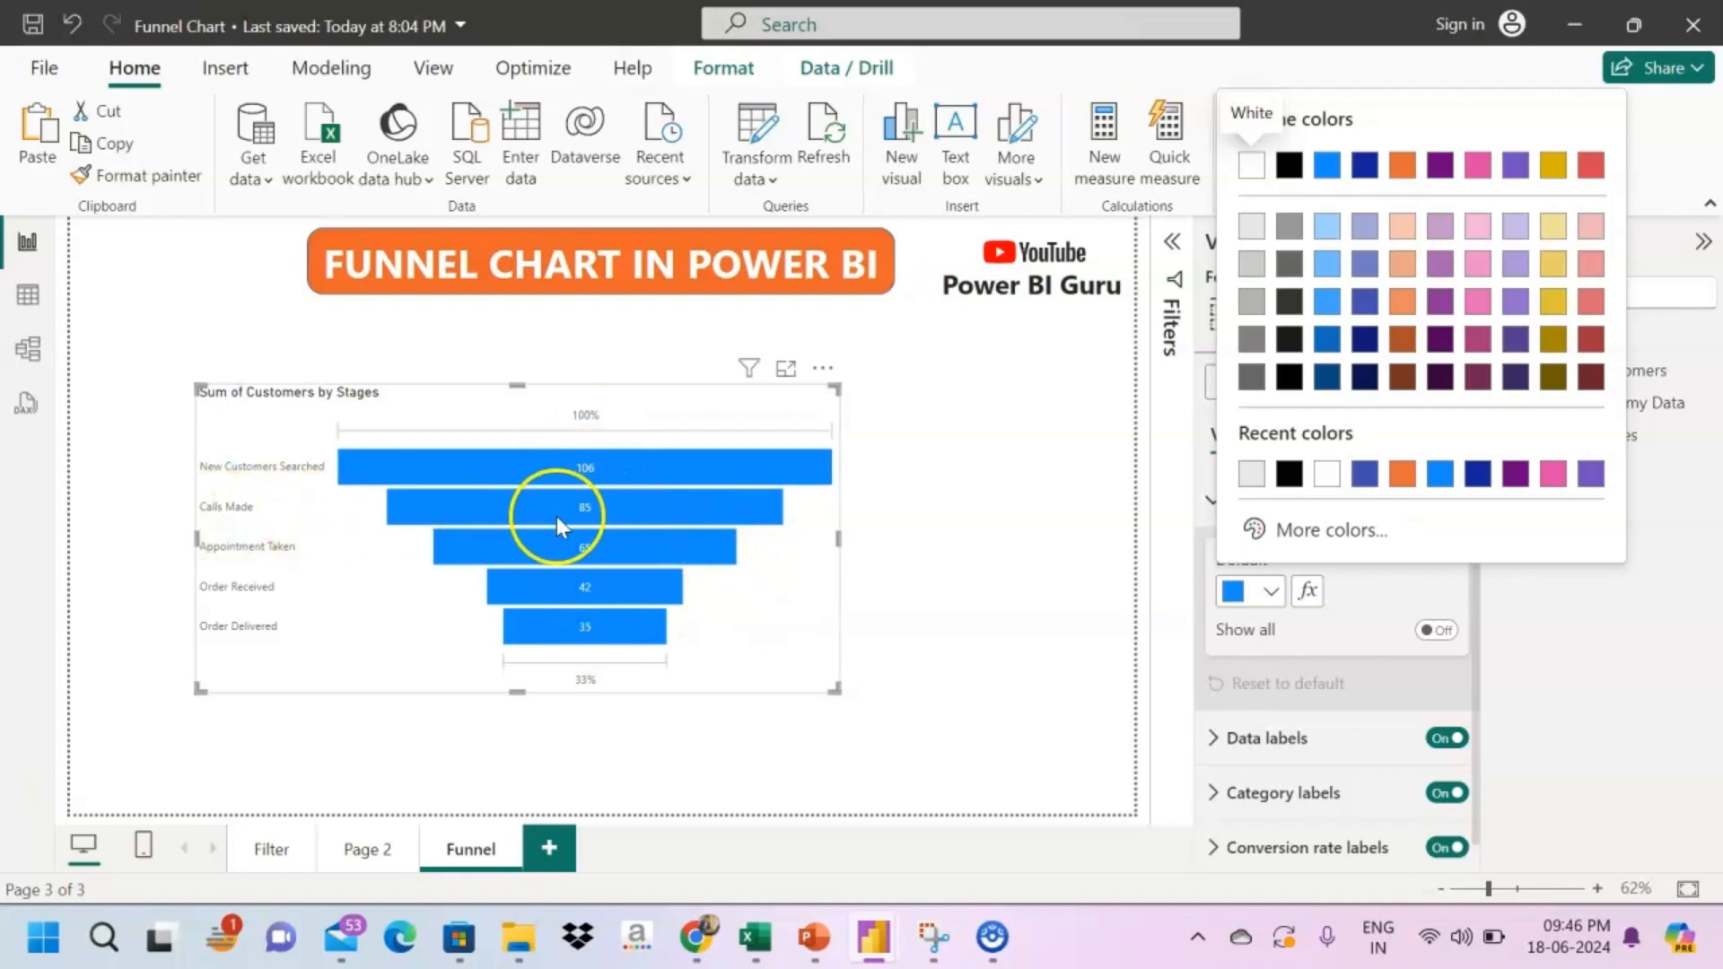
click(1380, 583)
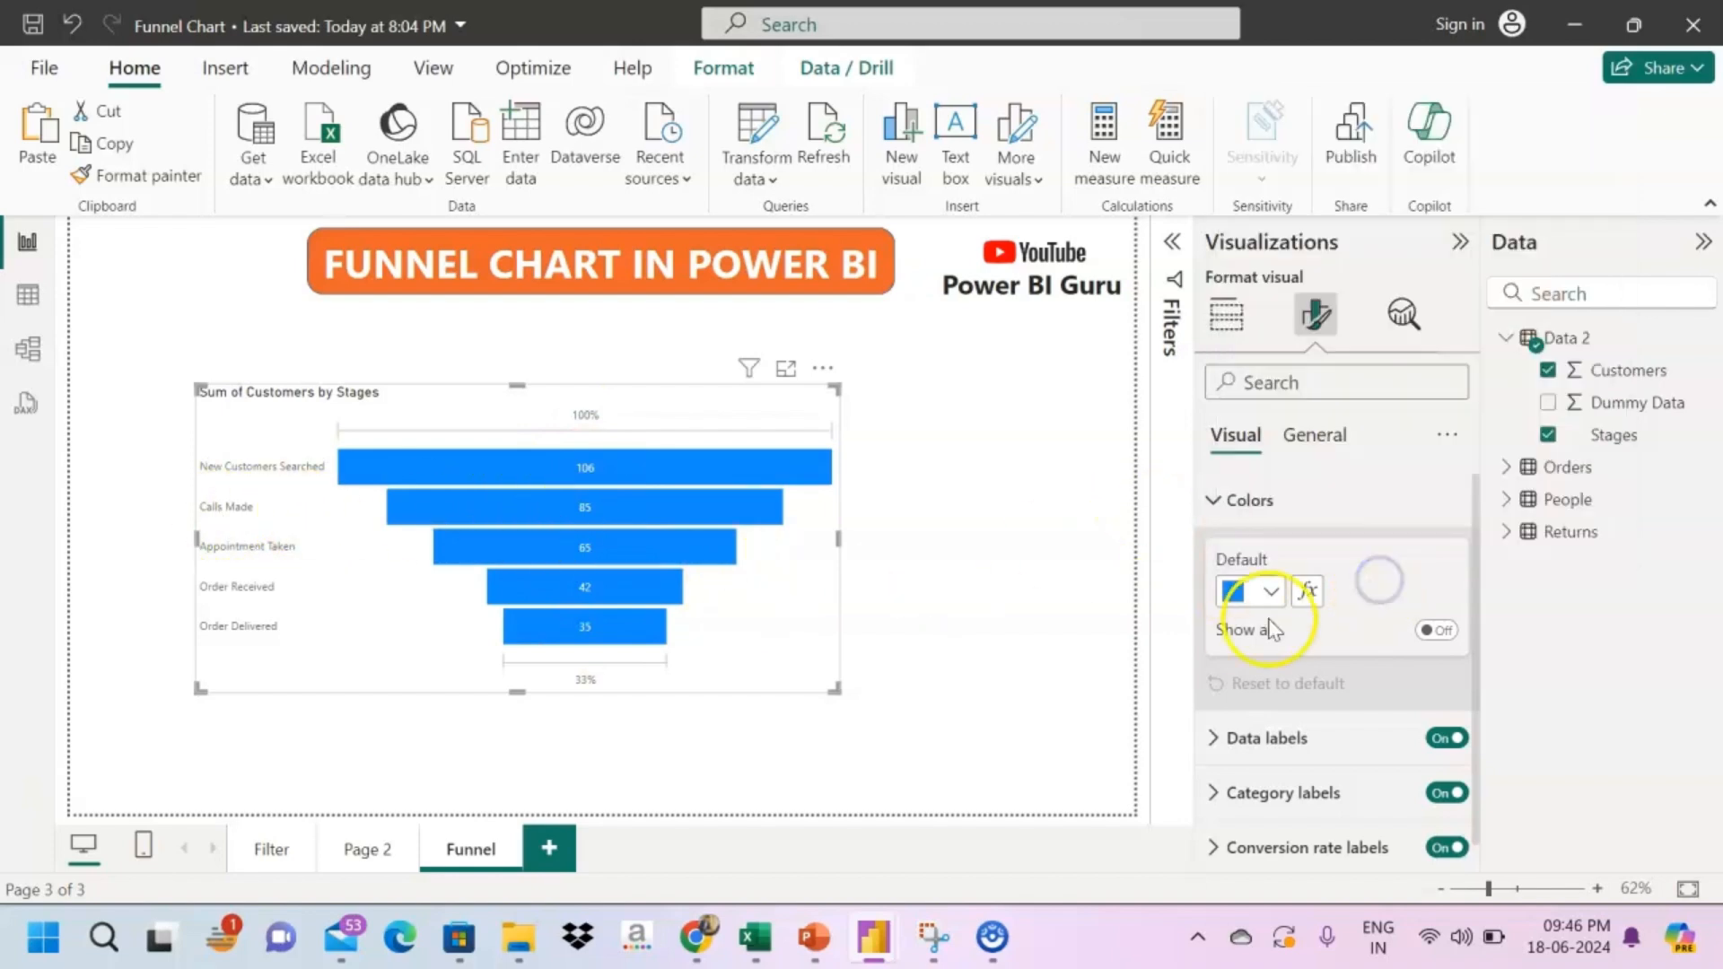
click(1439, 629)
- Color the Calls Made bar indigo blue and the Appointment Taken bar light red
scroll(1364, 693, down, 2)
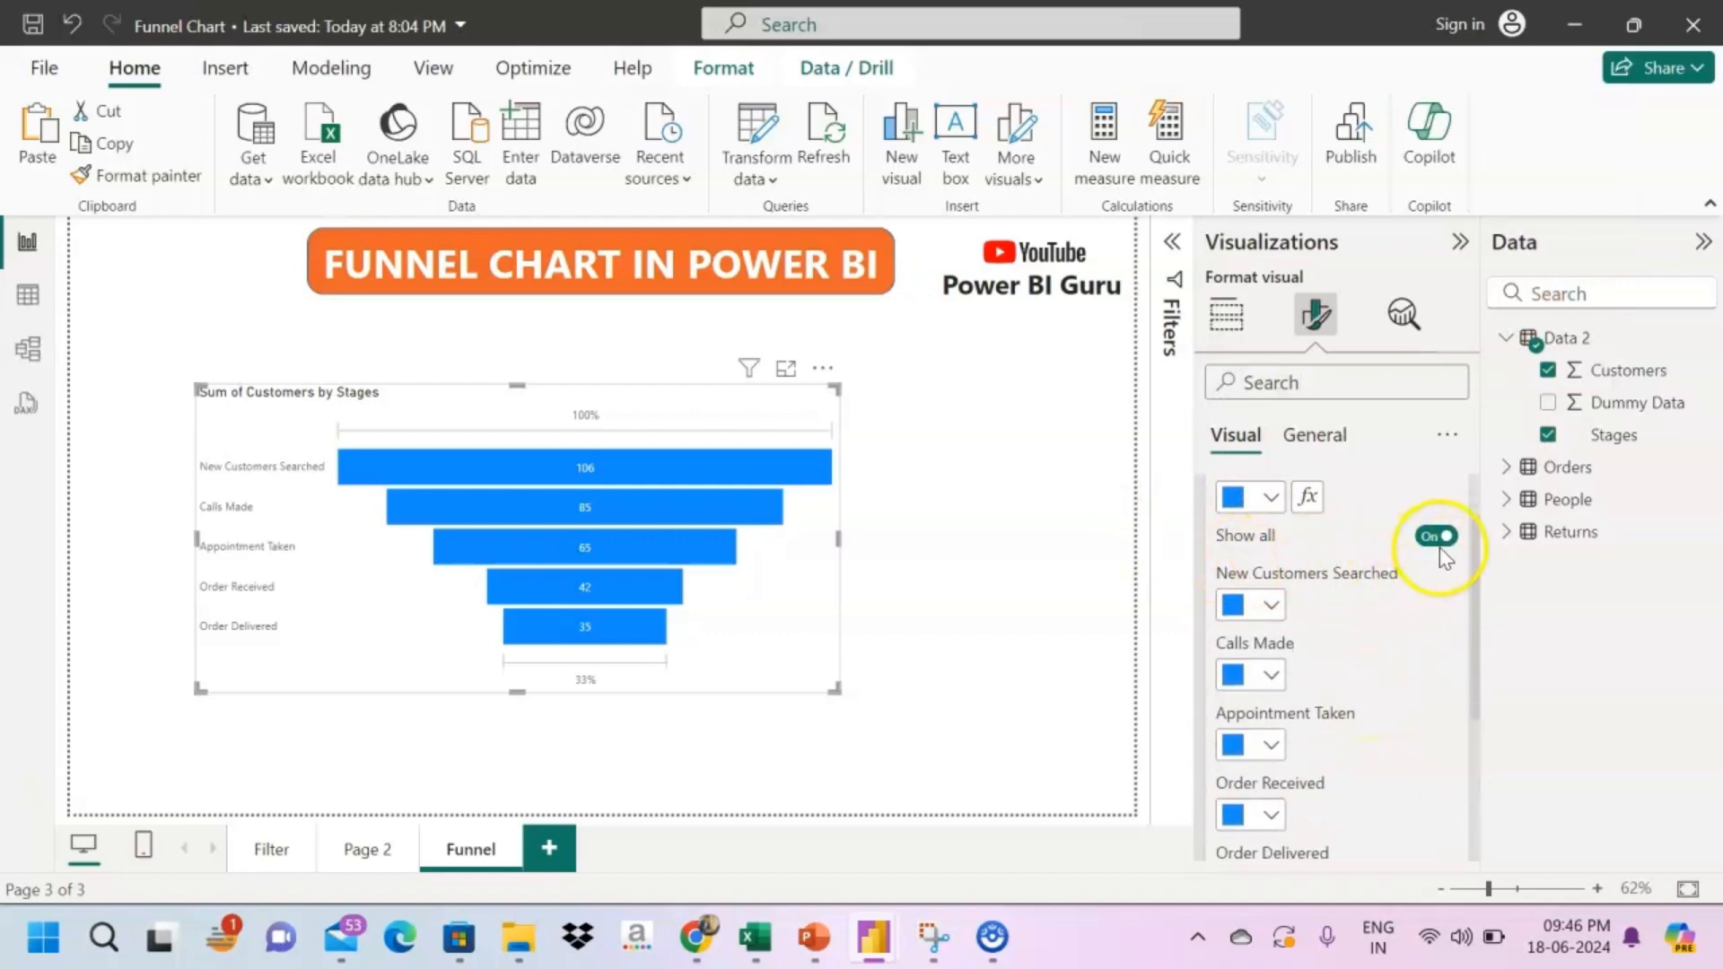
click(1274, 679)
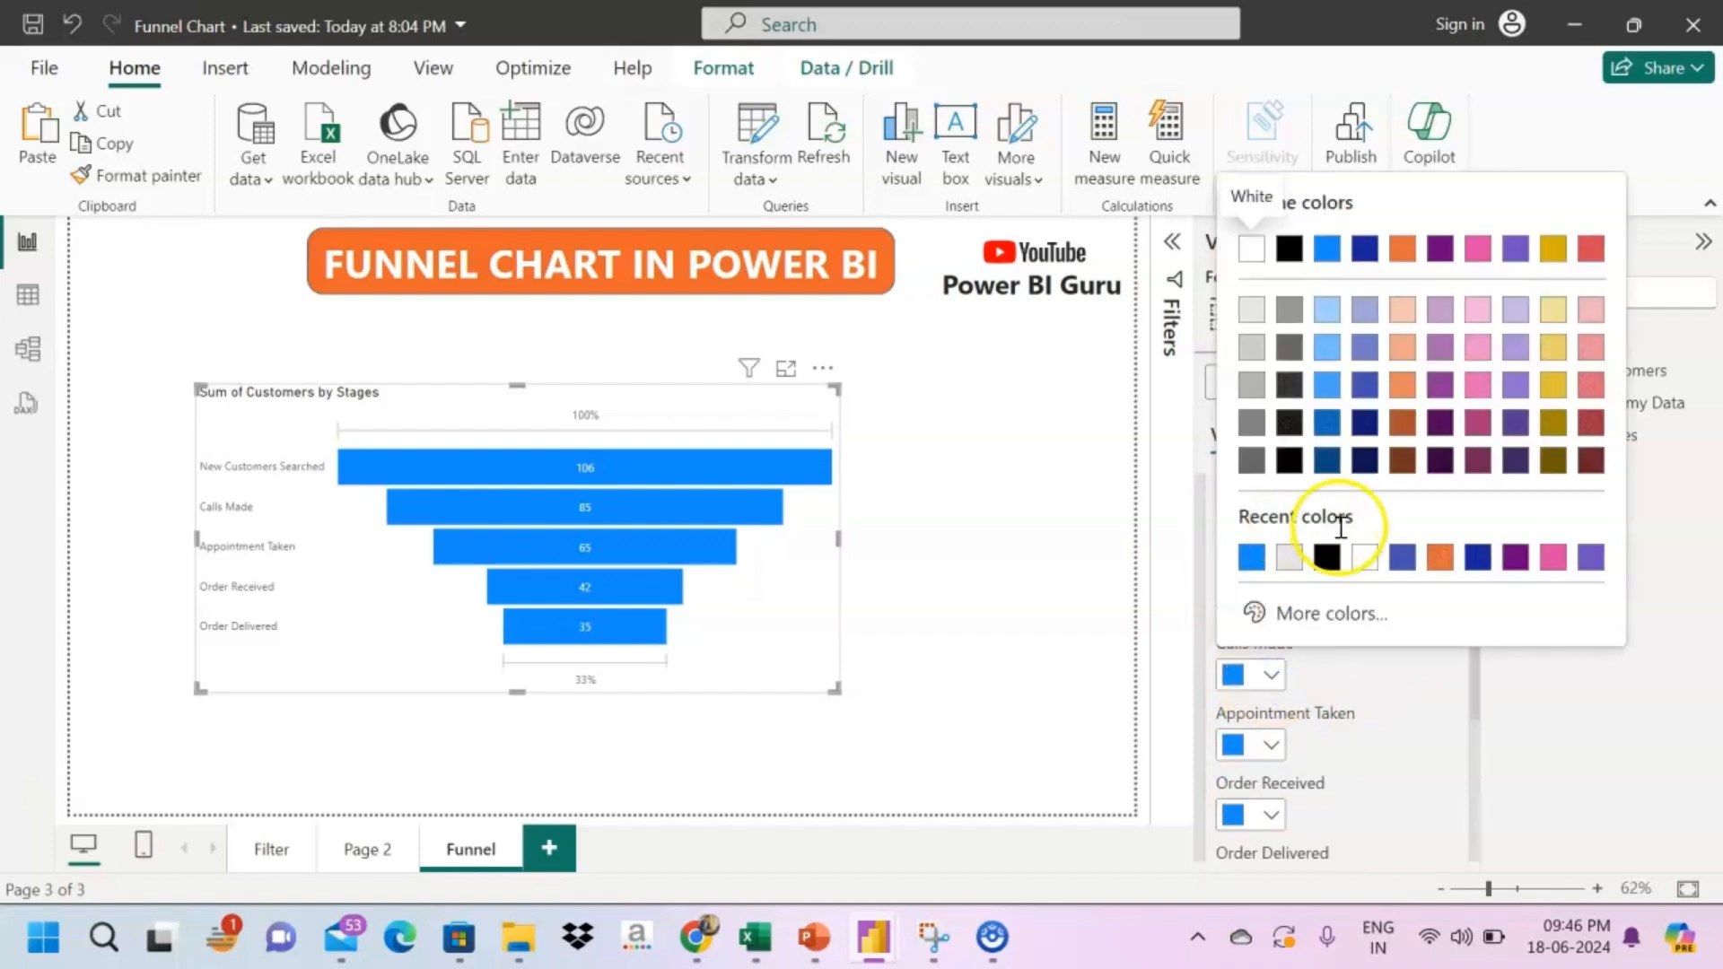
click(1402, 558)
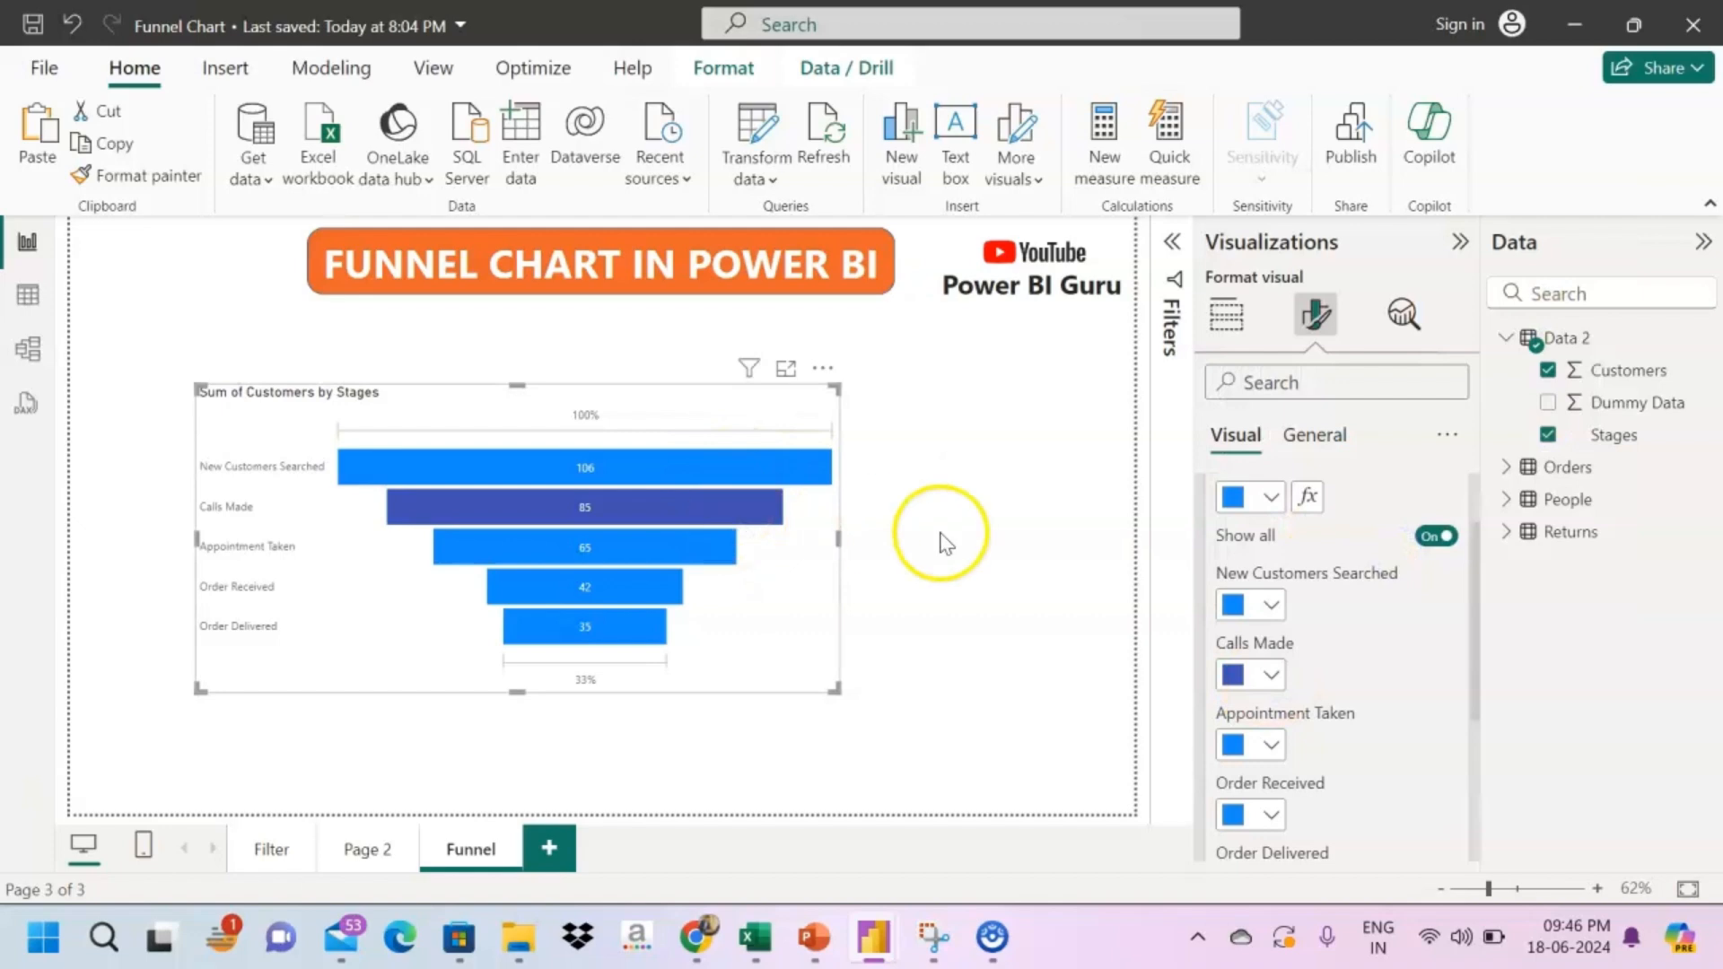
scroll(1285, 675, down, 1)
click(1278, 686)
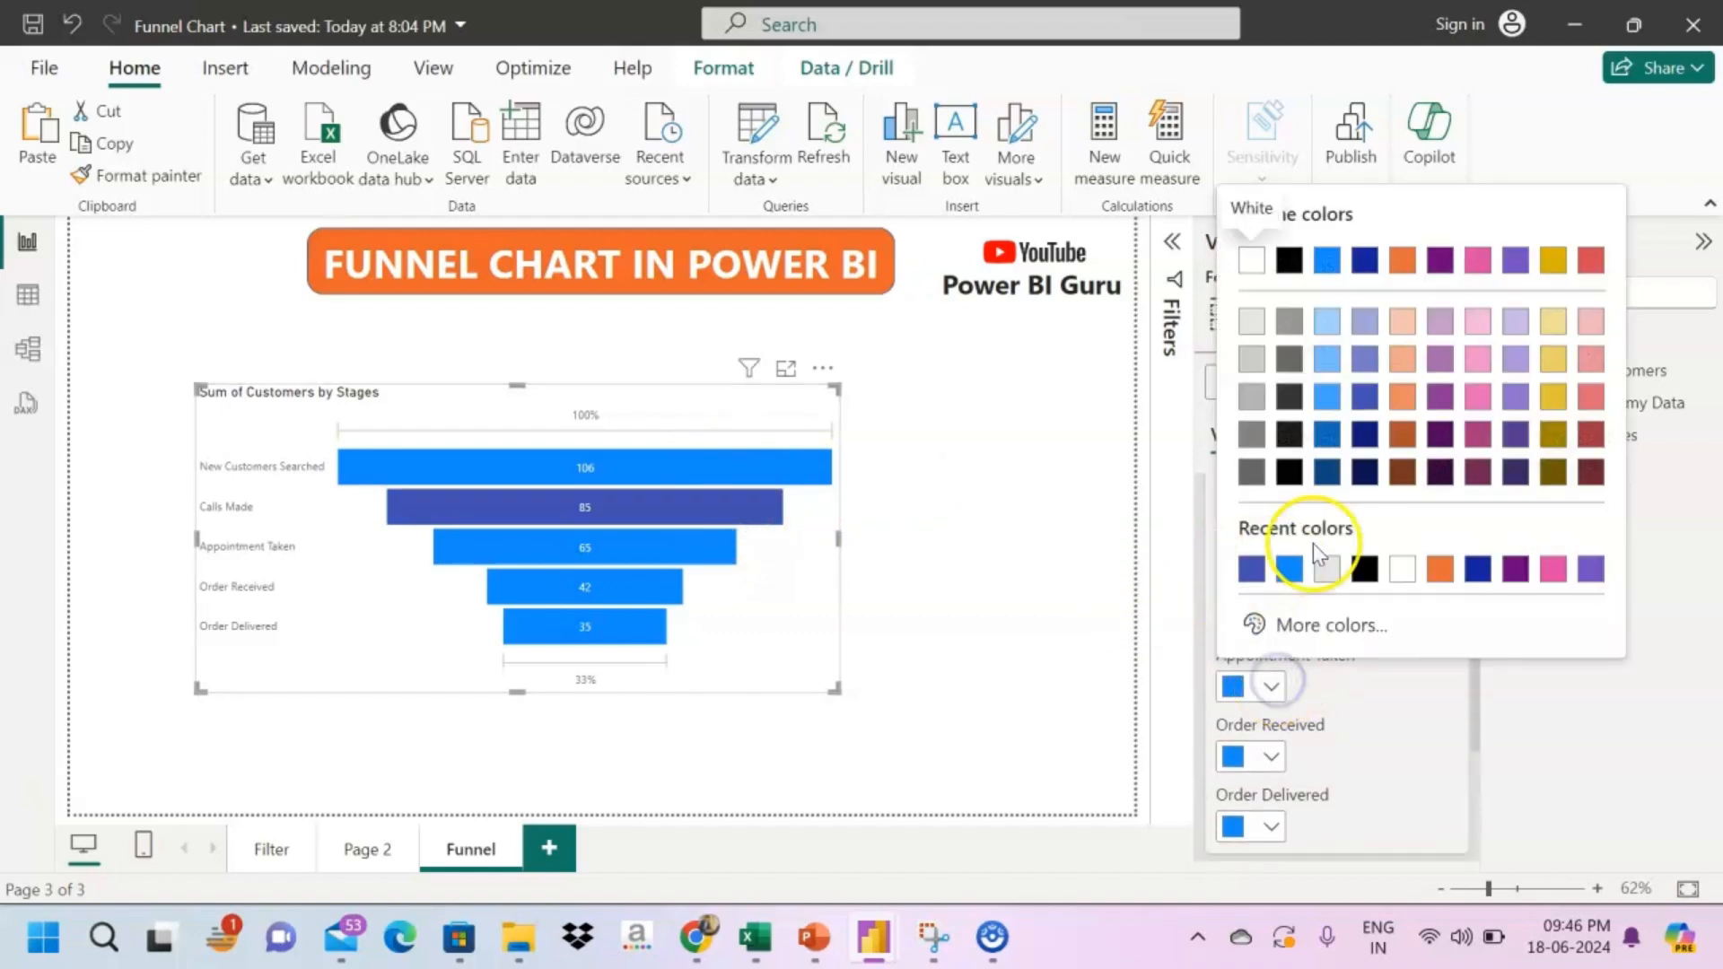
click(1589, 396)
- Color the Order Received bar dark purple and the Order Delivered bar gray
scroll(1373, 723, down, 1)
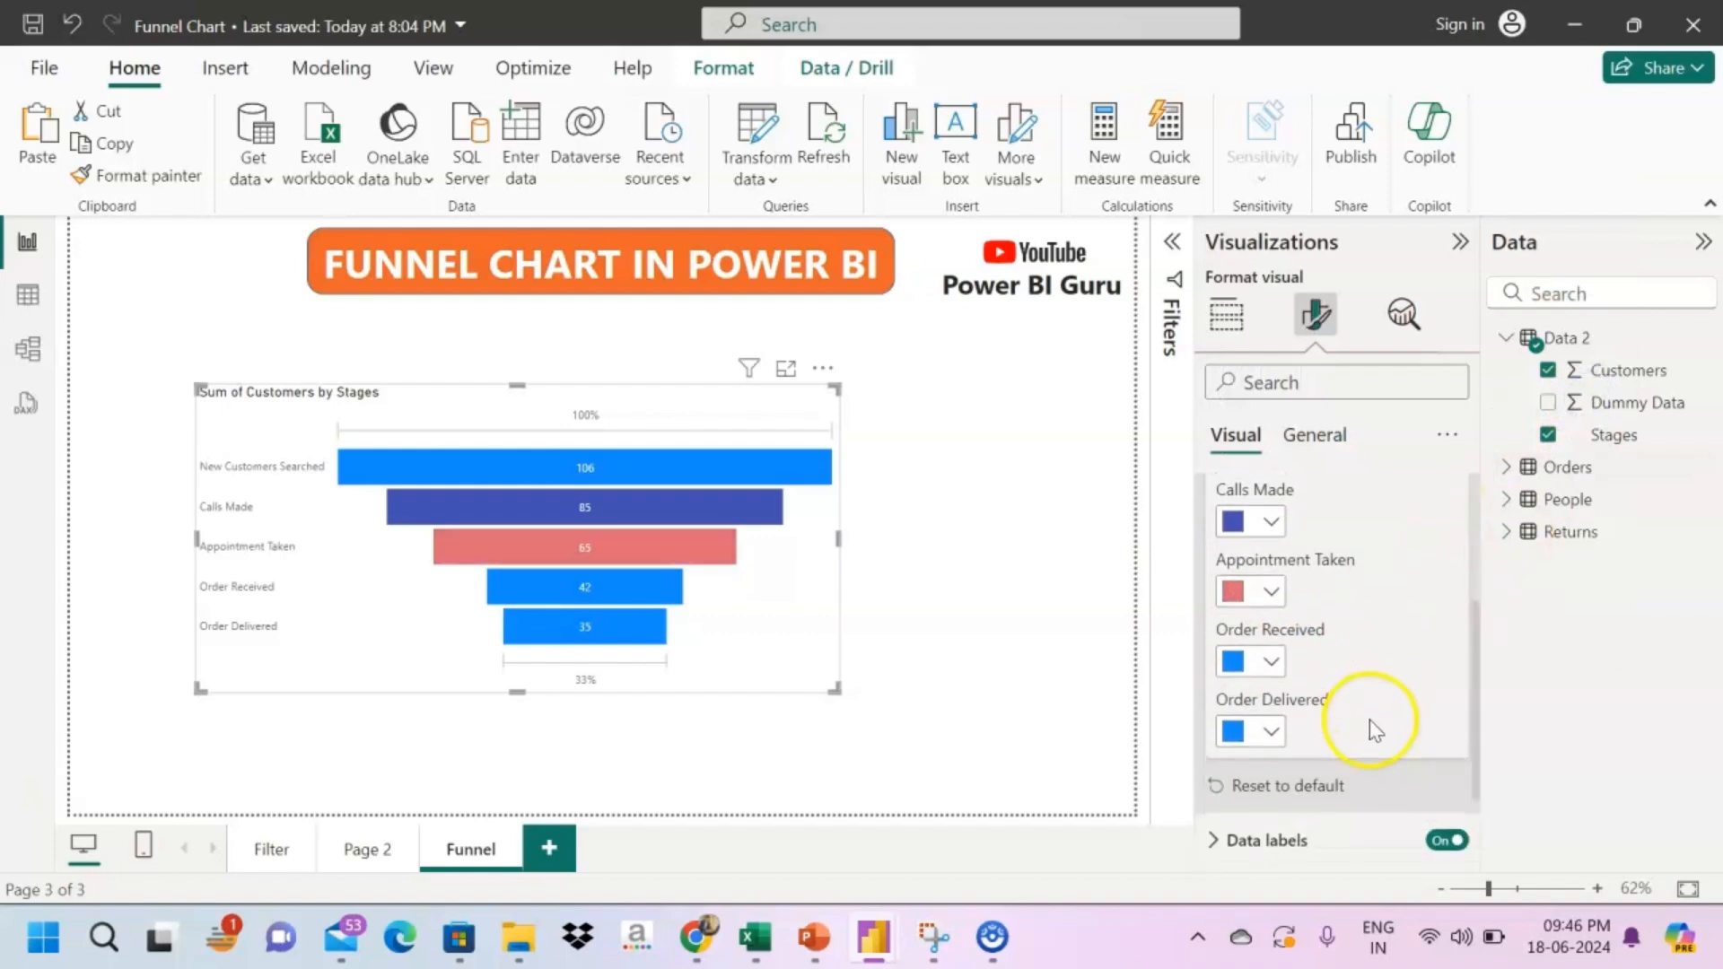
click(1267, 664)
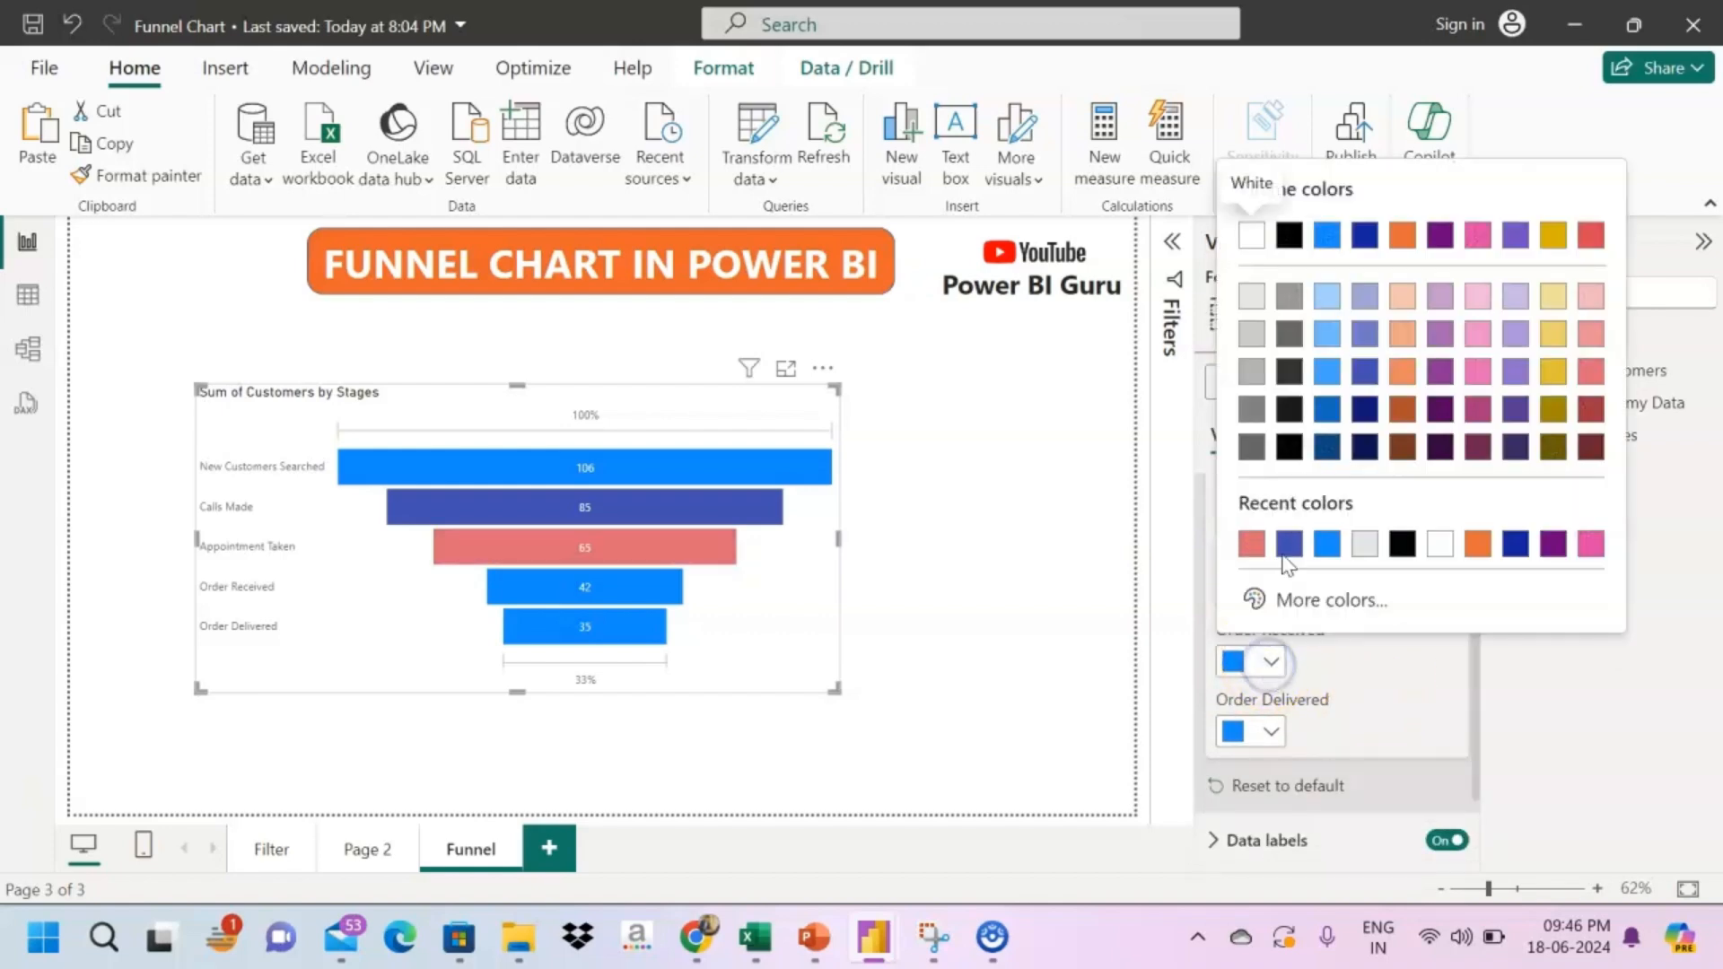
click(1439, 410)
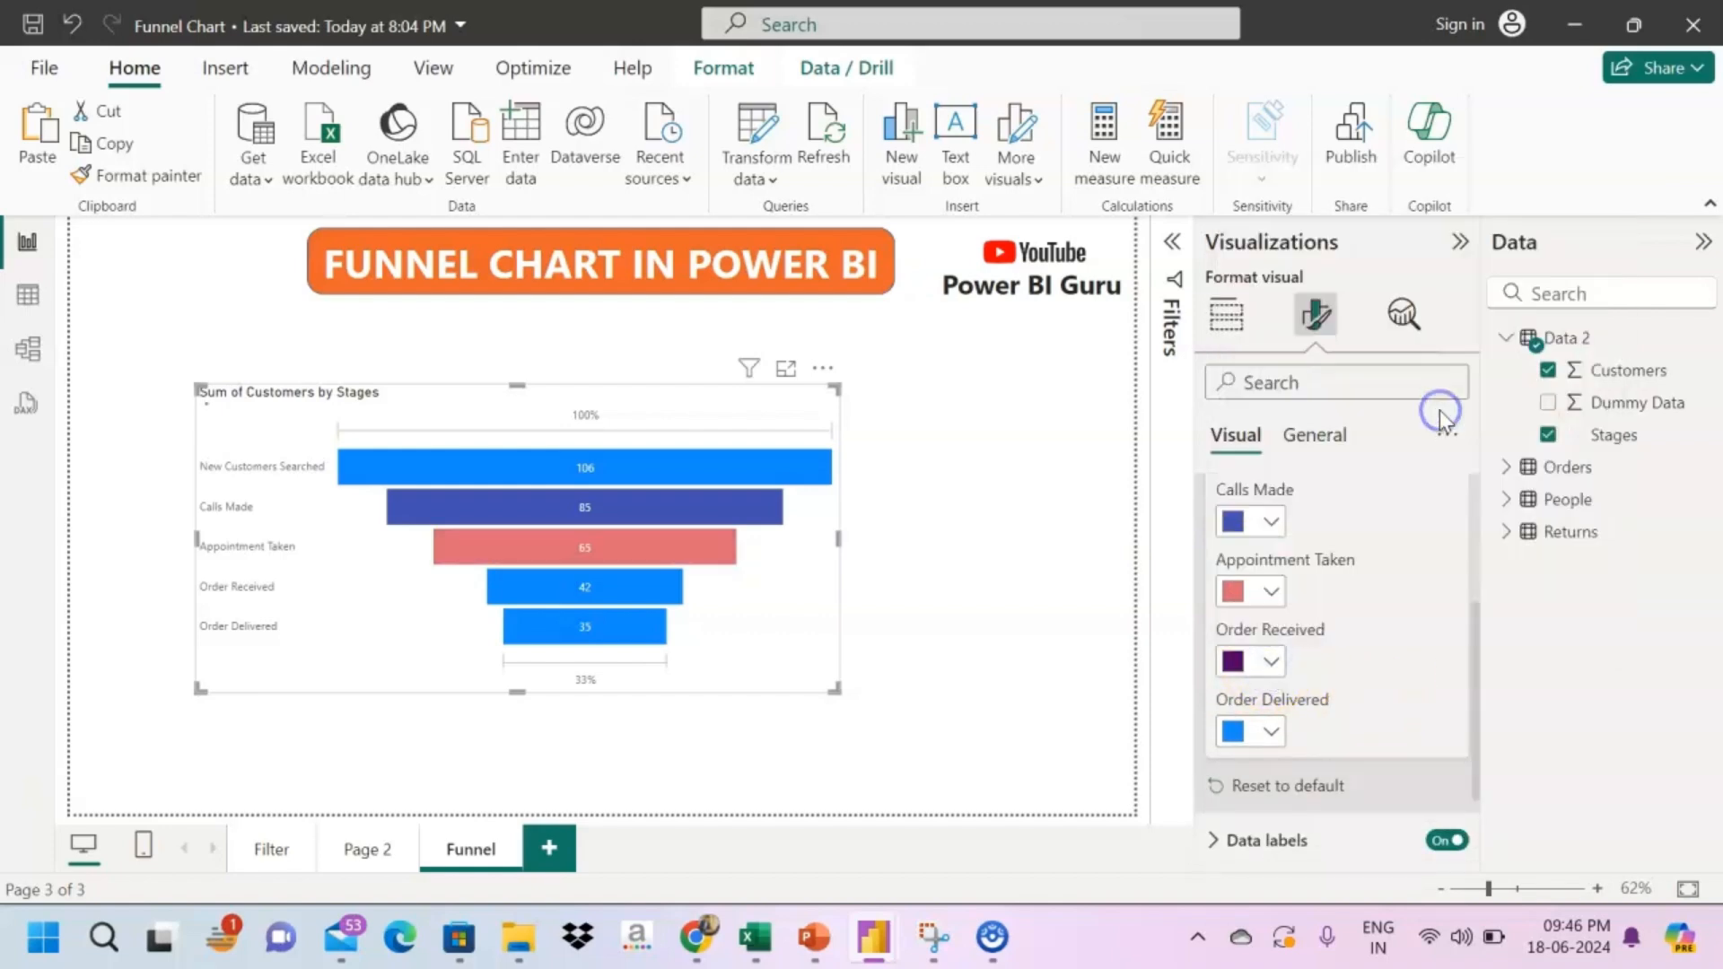
scroll(1402, 643, down, 1)
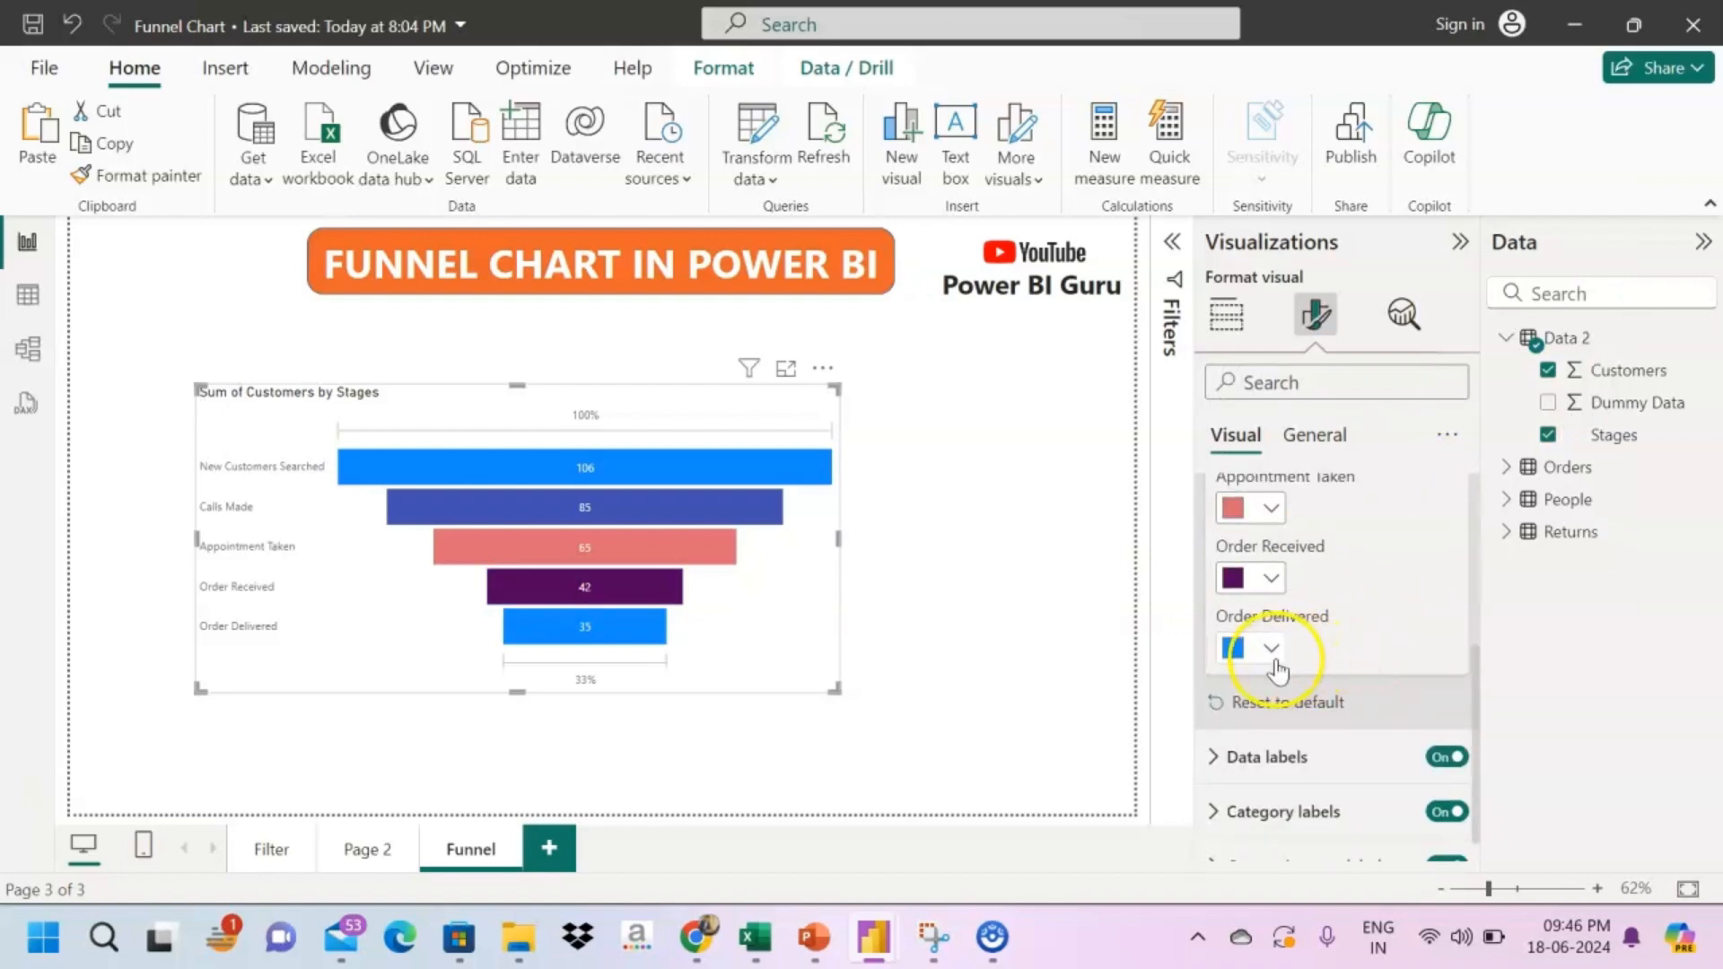
click(1270, 649)
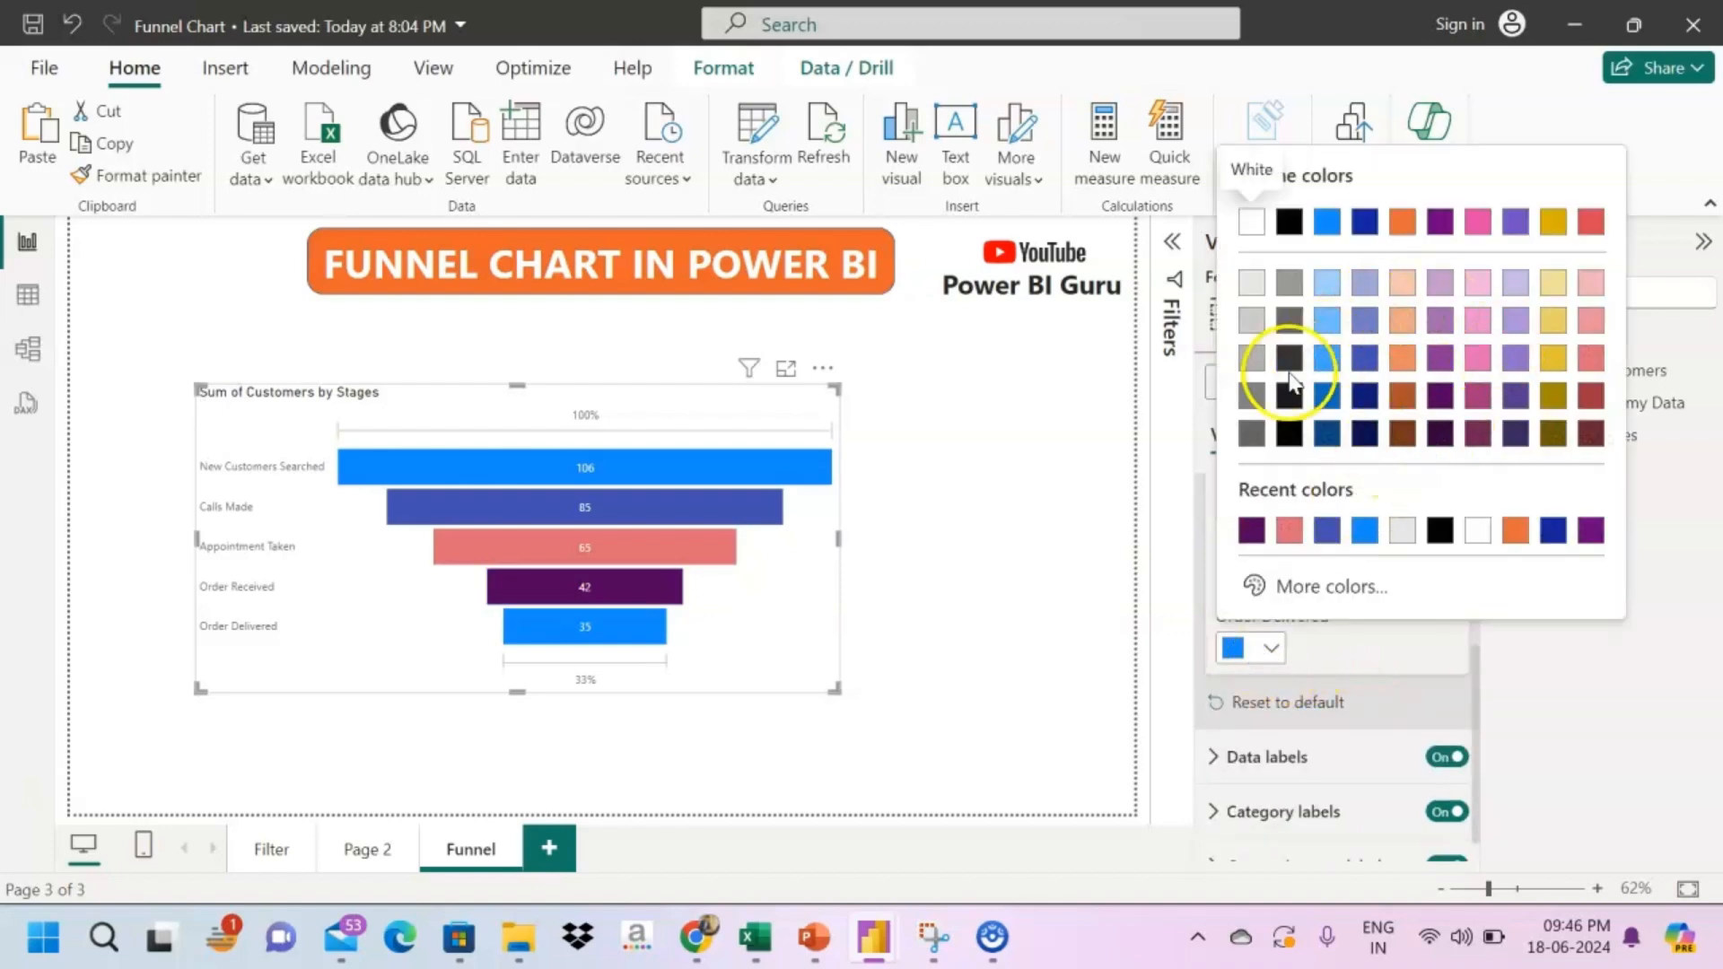
click(1245, 395)
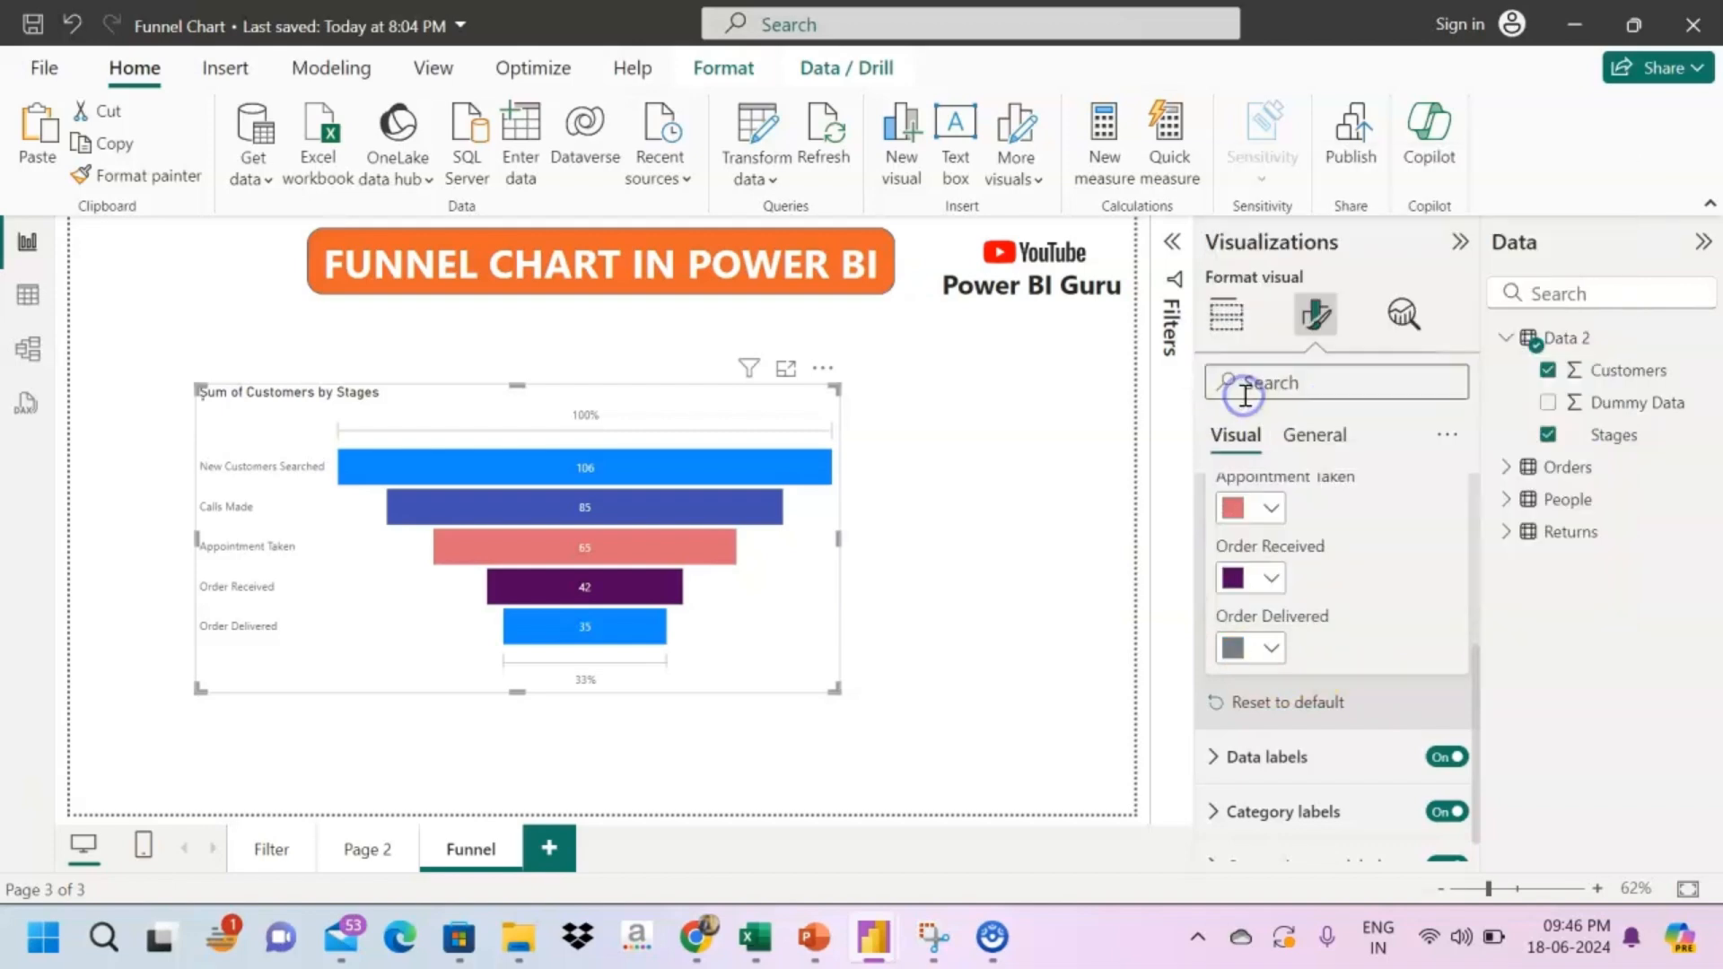
click(1007, 592)
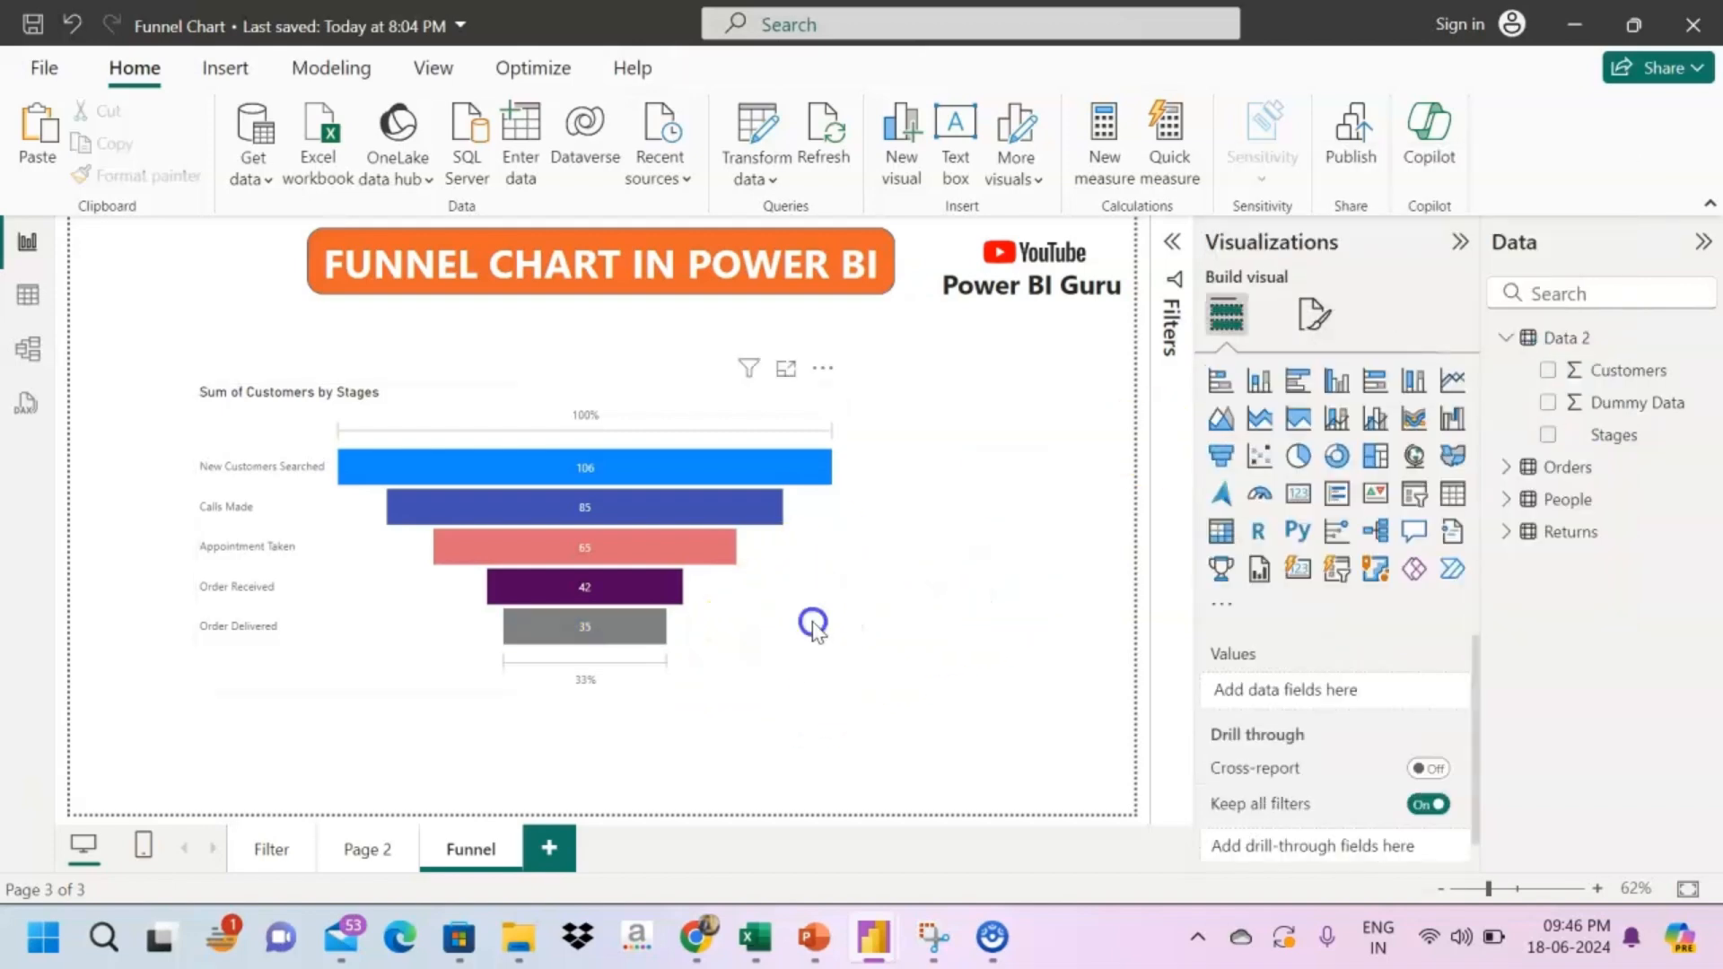
- Examine the funnel chart's color settings, including the default color and the color assigned to each stage
click(813, 625)
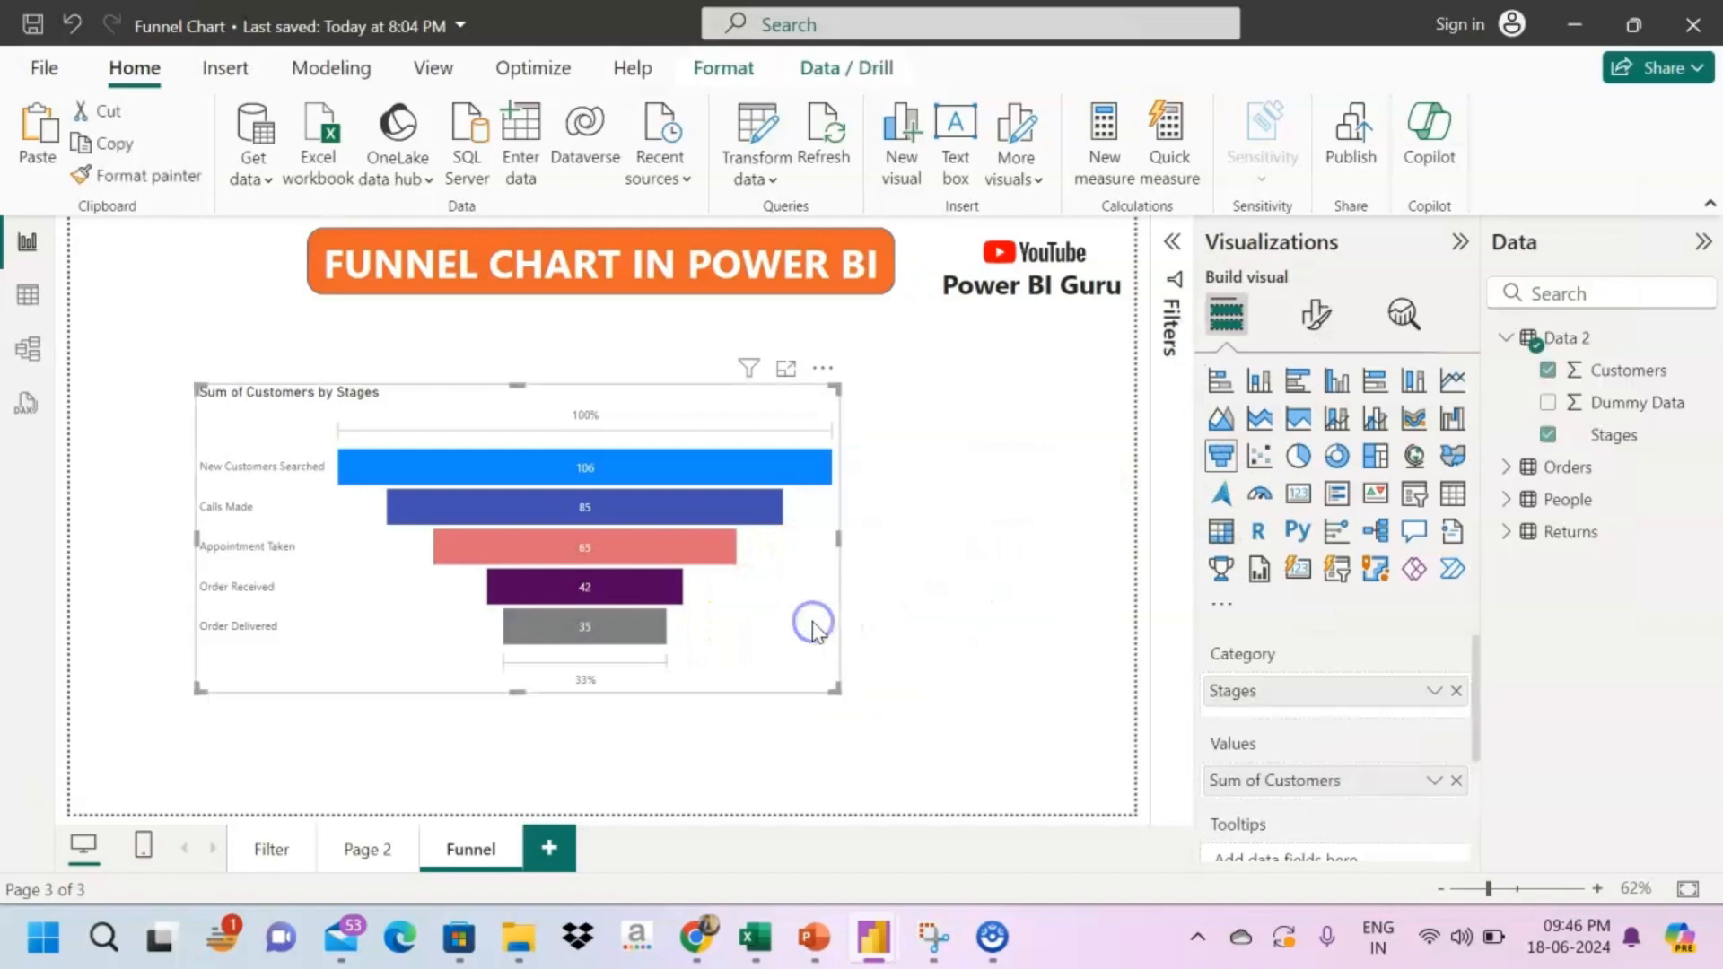
click(1315, 314)
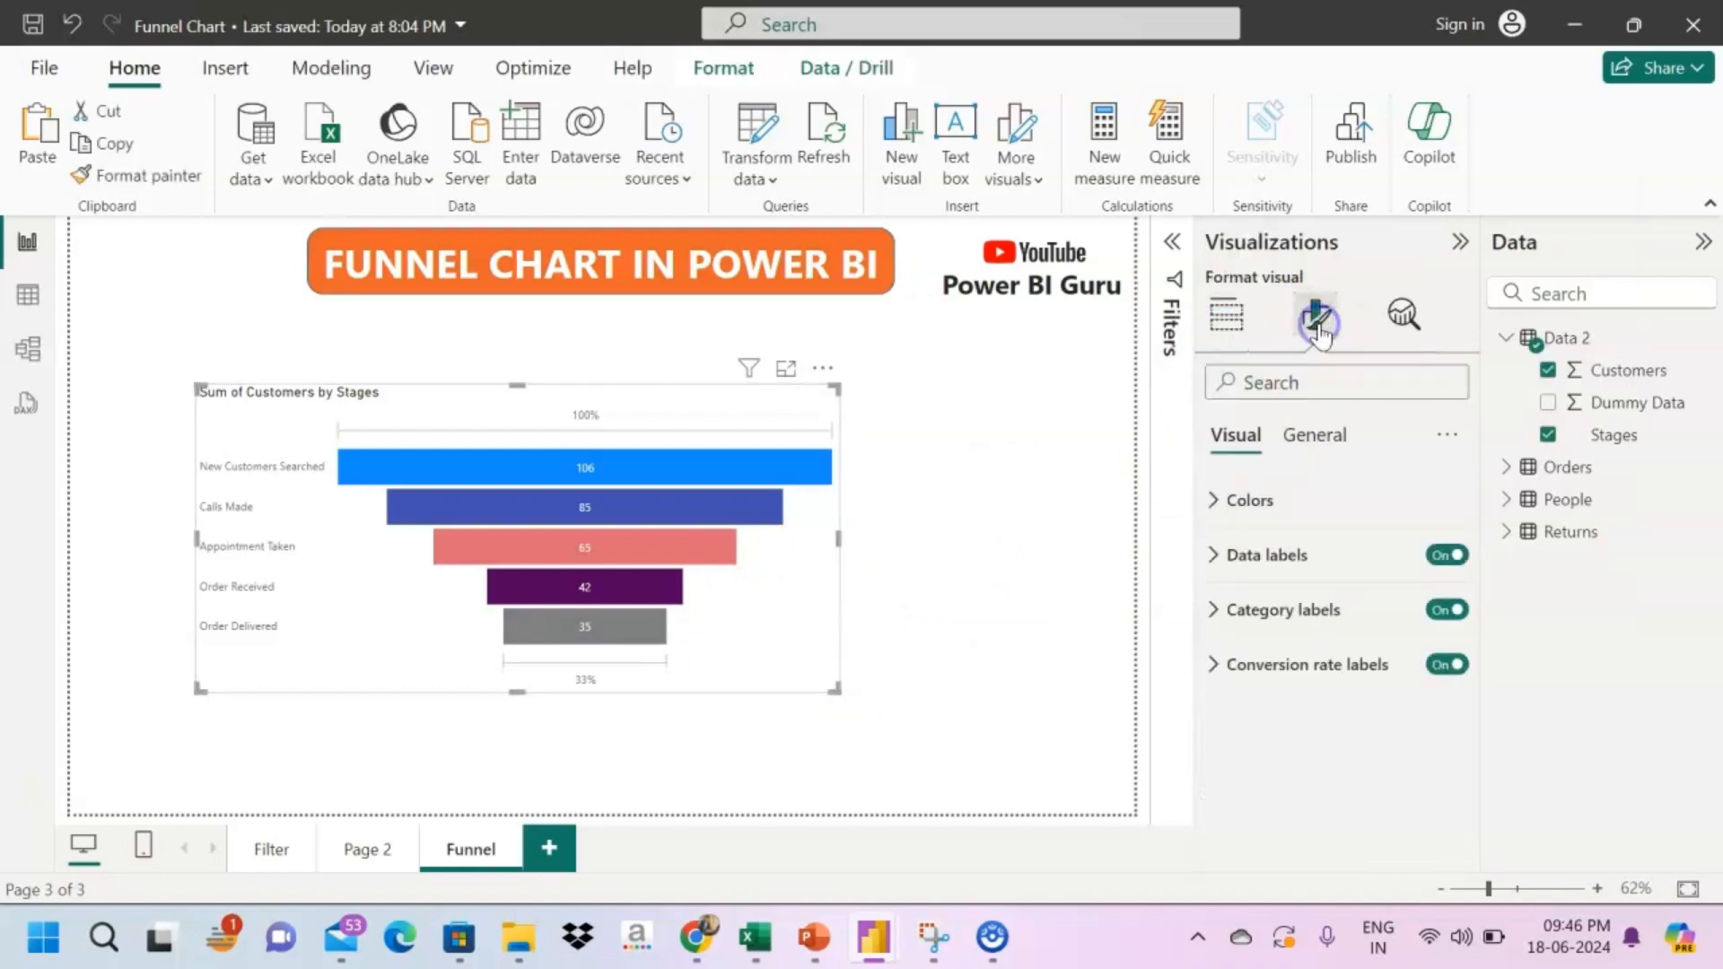
click(1216, 501)
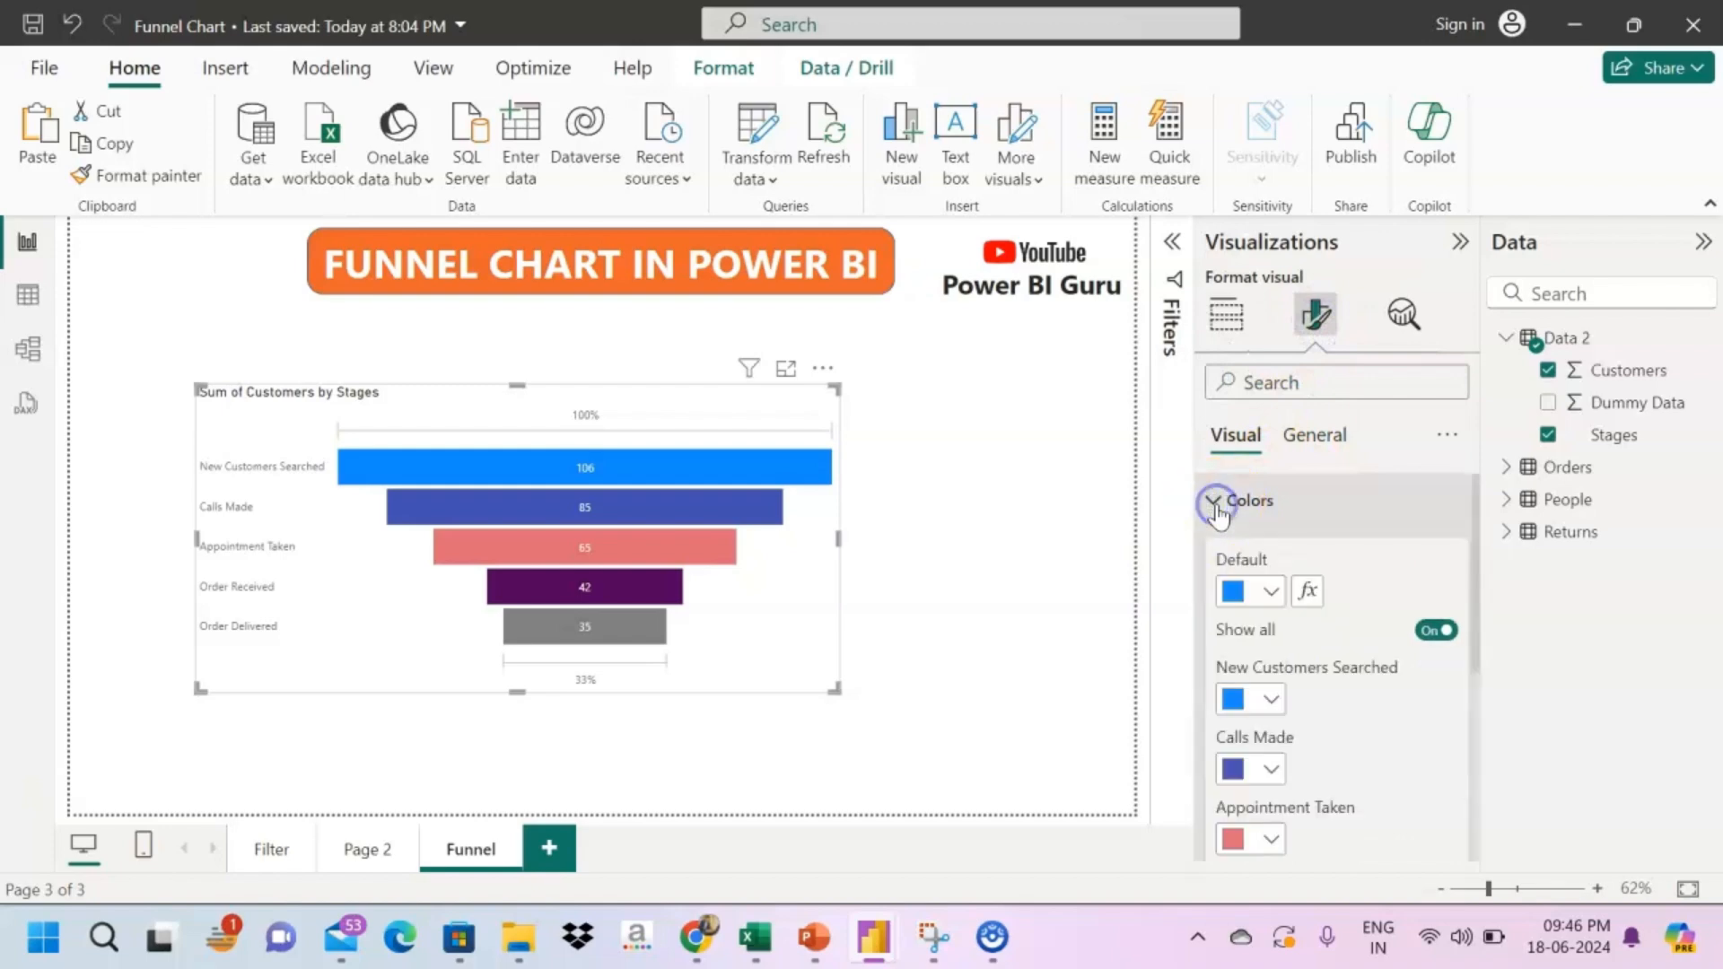
scroll(1274, 705, down, 5)
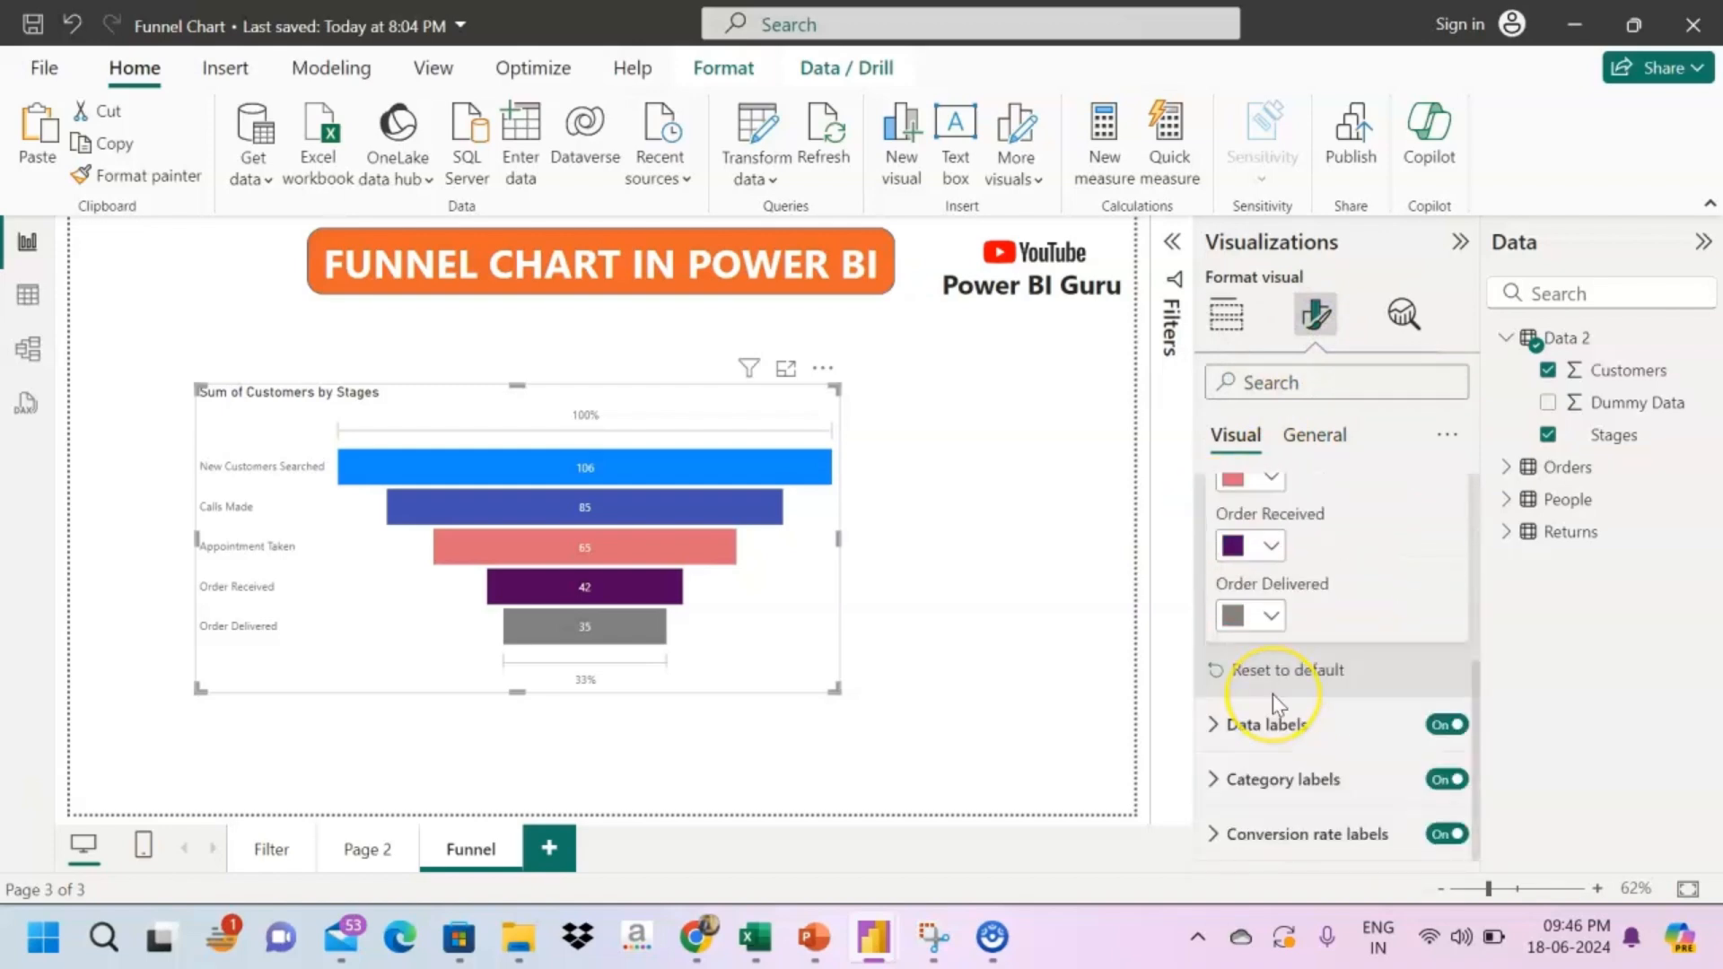
scroll(1319, 602, up, 5)
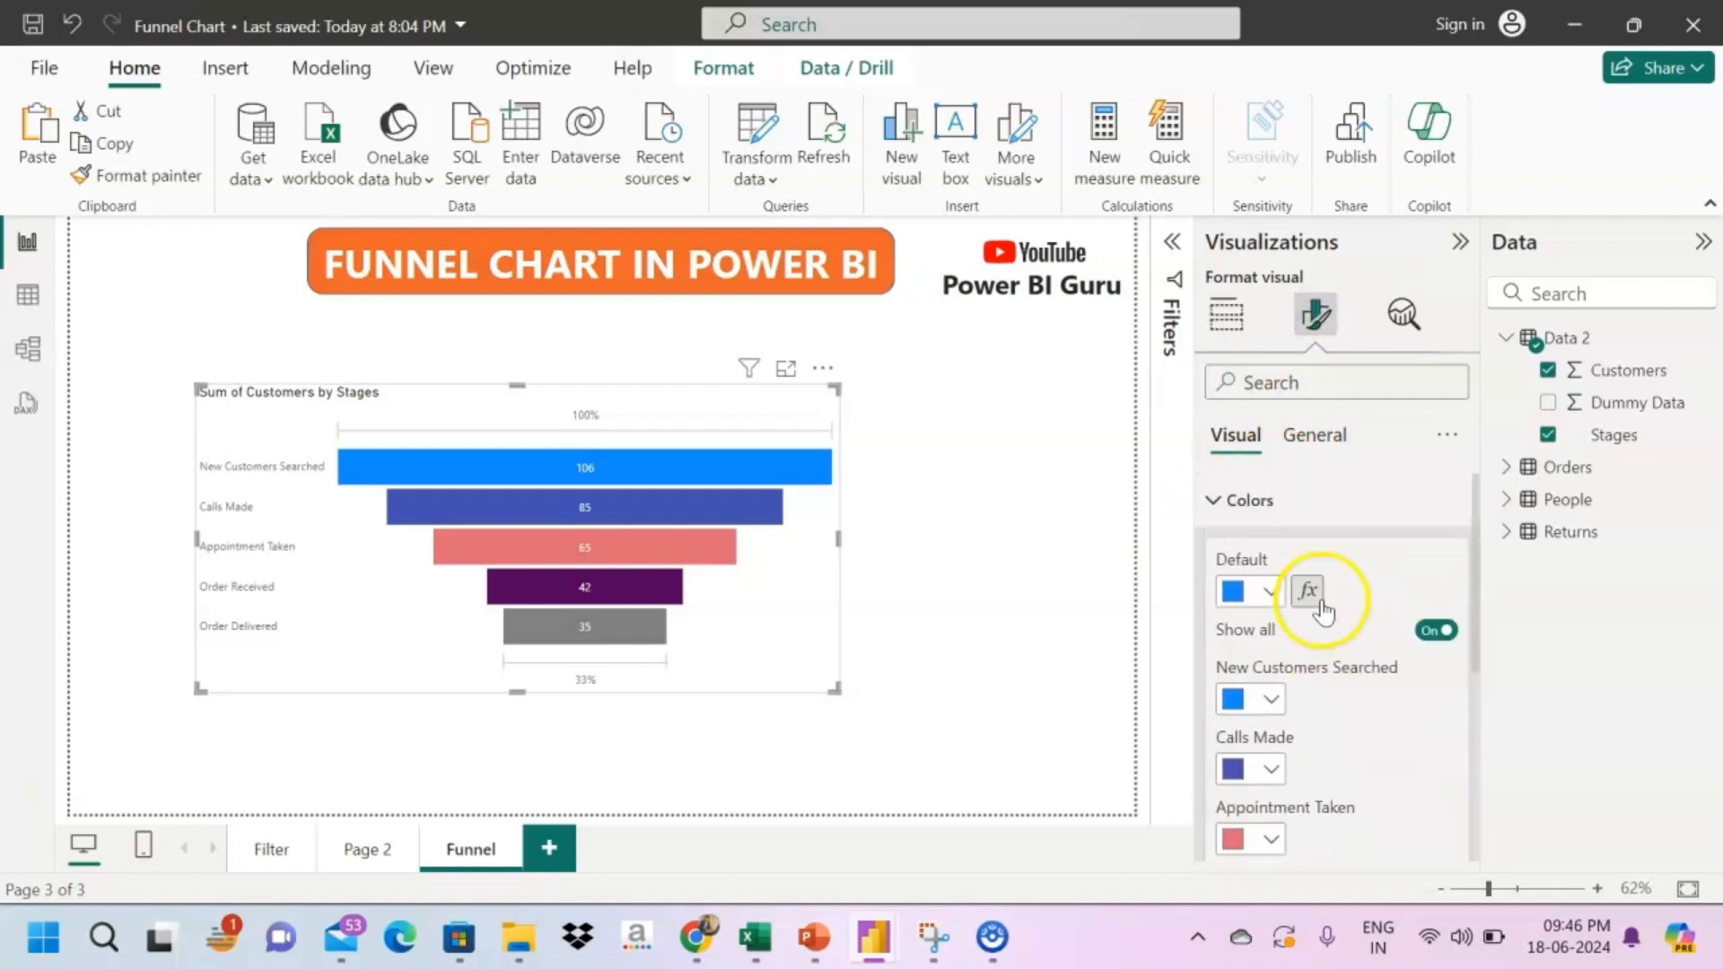
click(1216, 503)
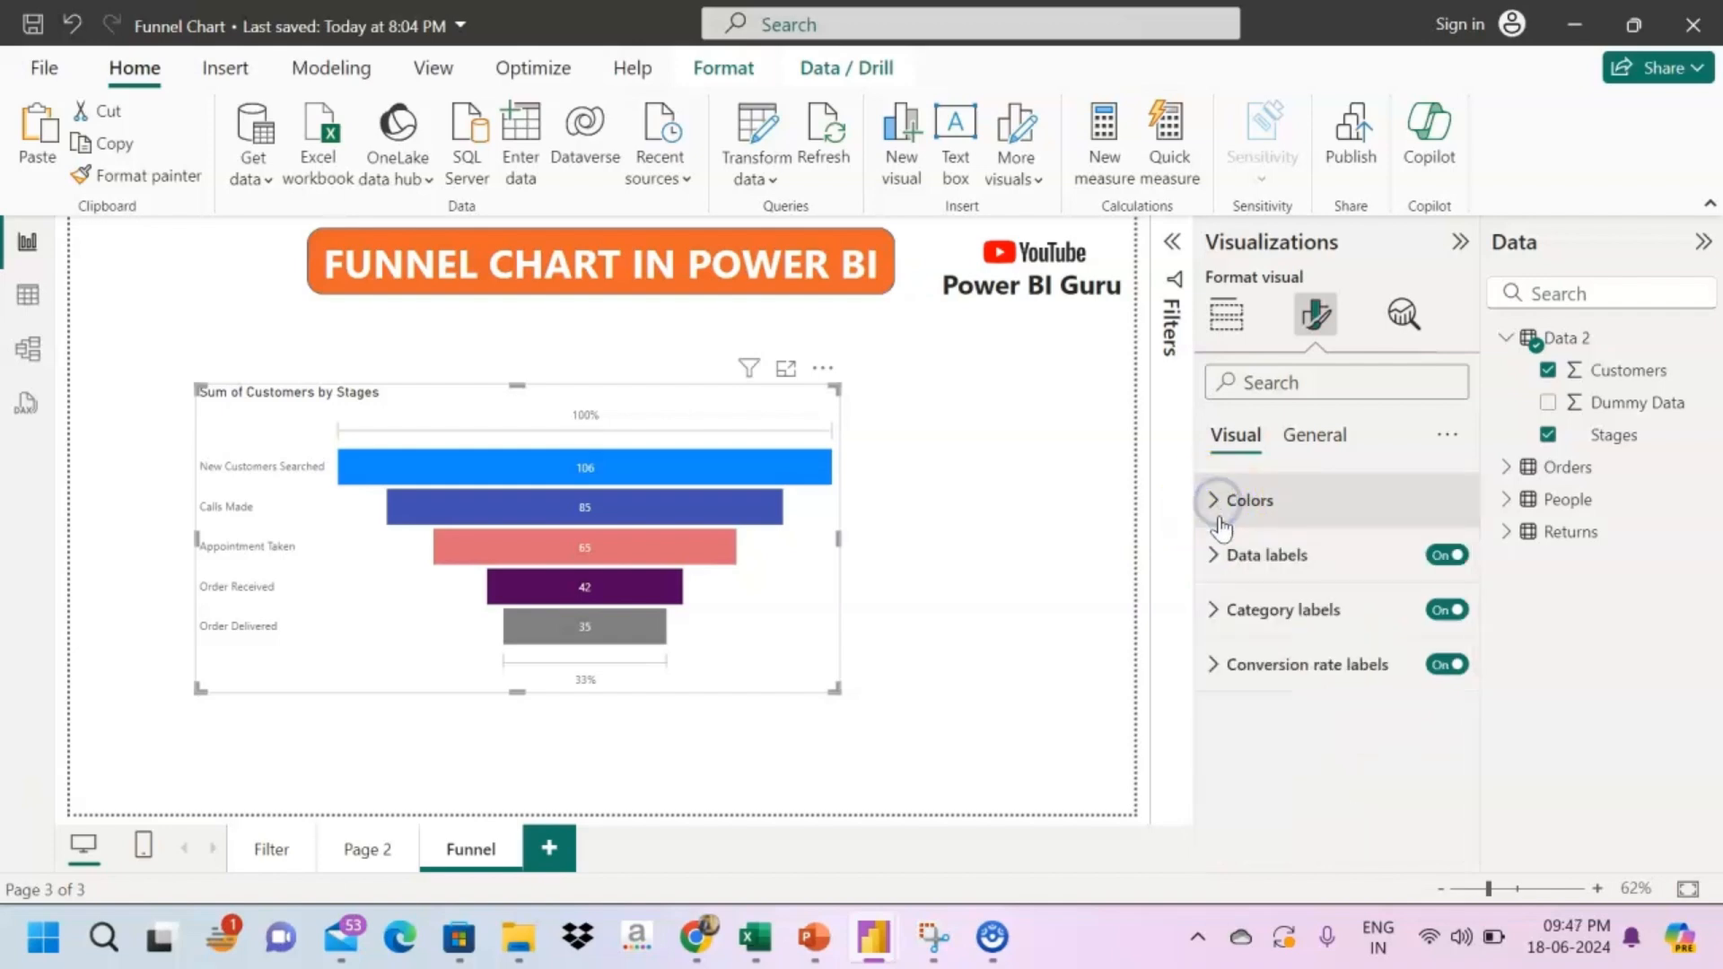
- Try the Outside end position for the funnel chart's data labels, and set it back to Inside center
click(1211, 560)
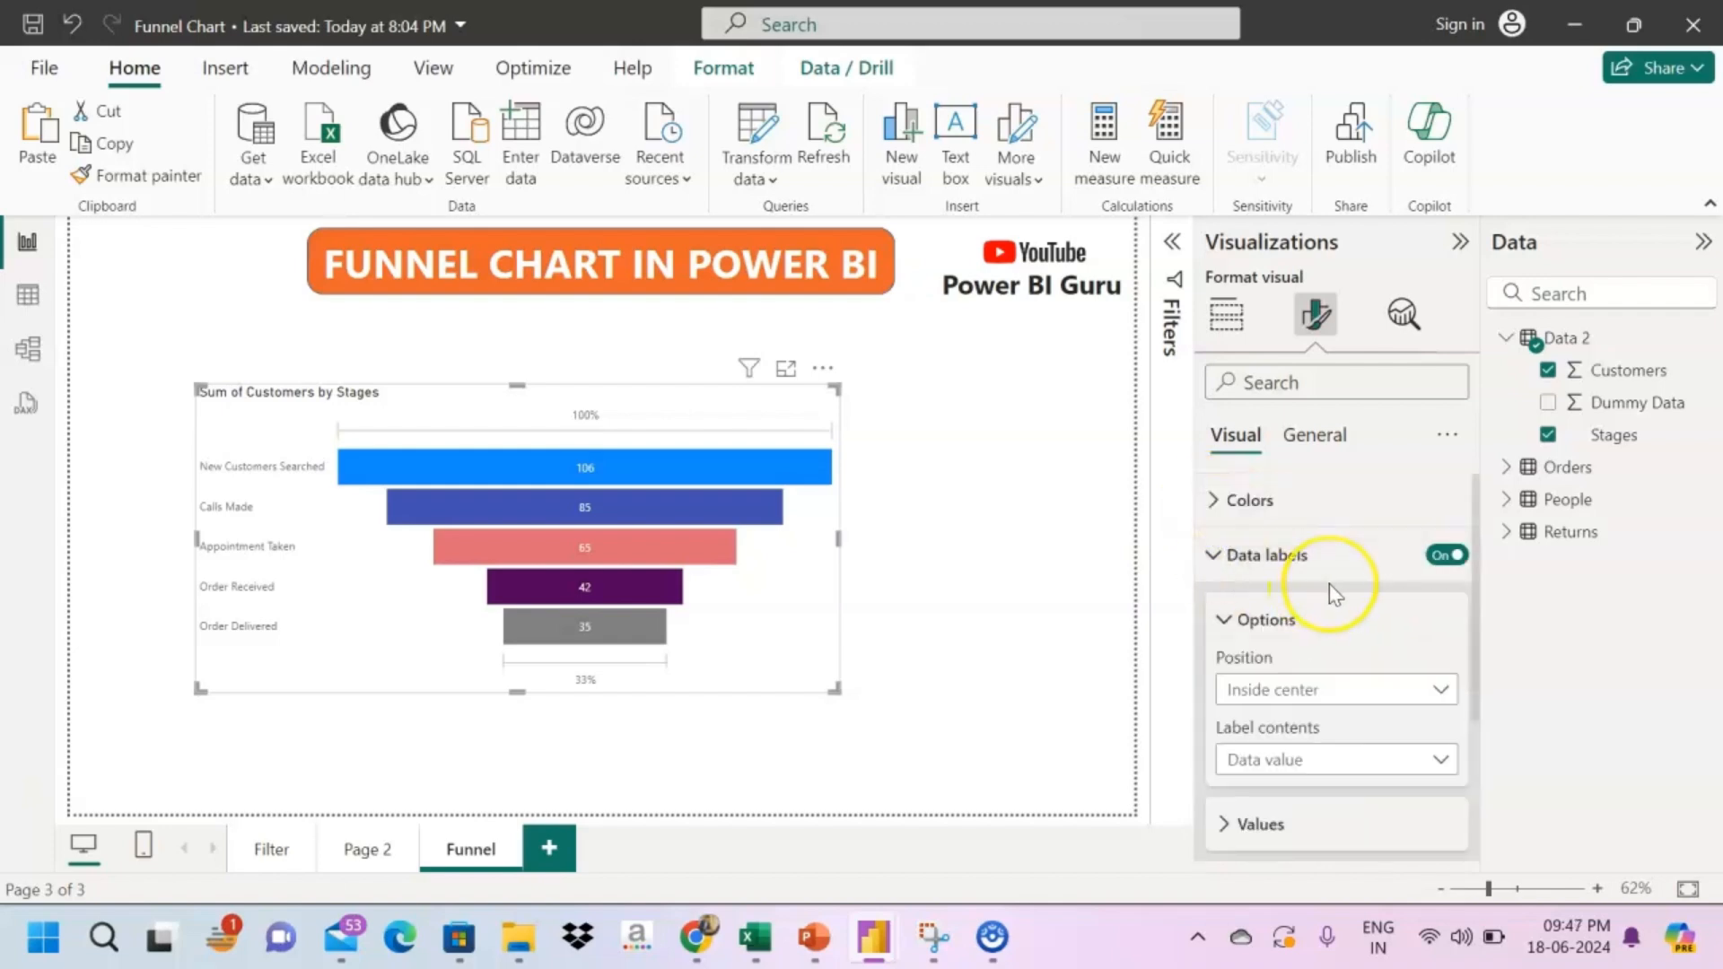
scroll(1328, 583, down, 1)
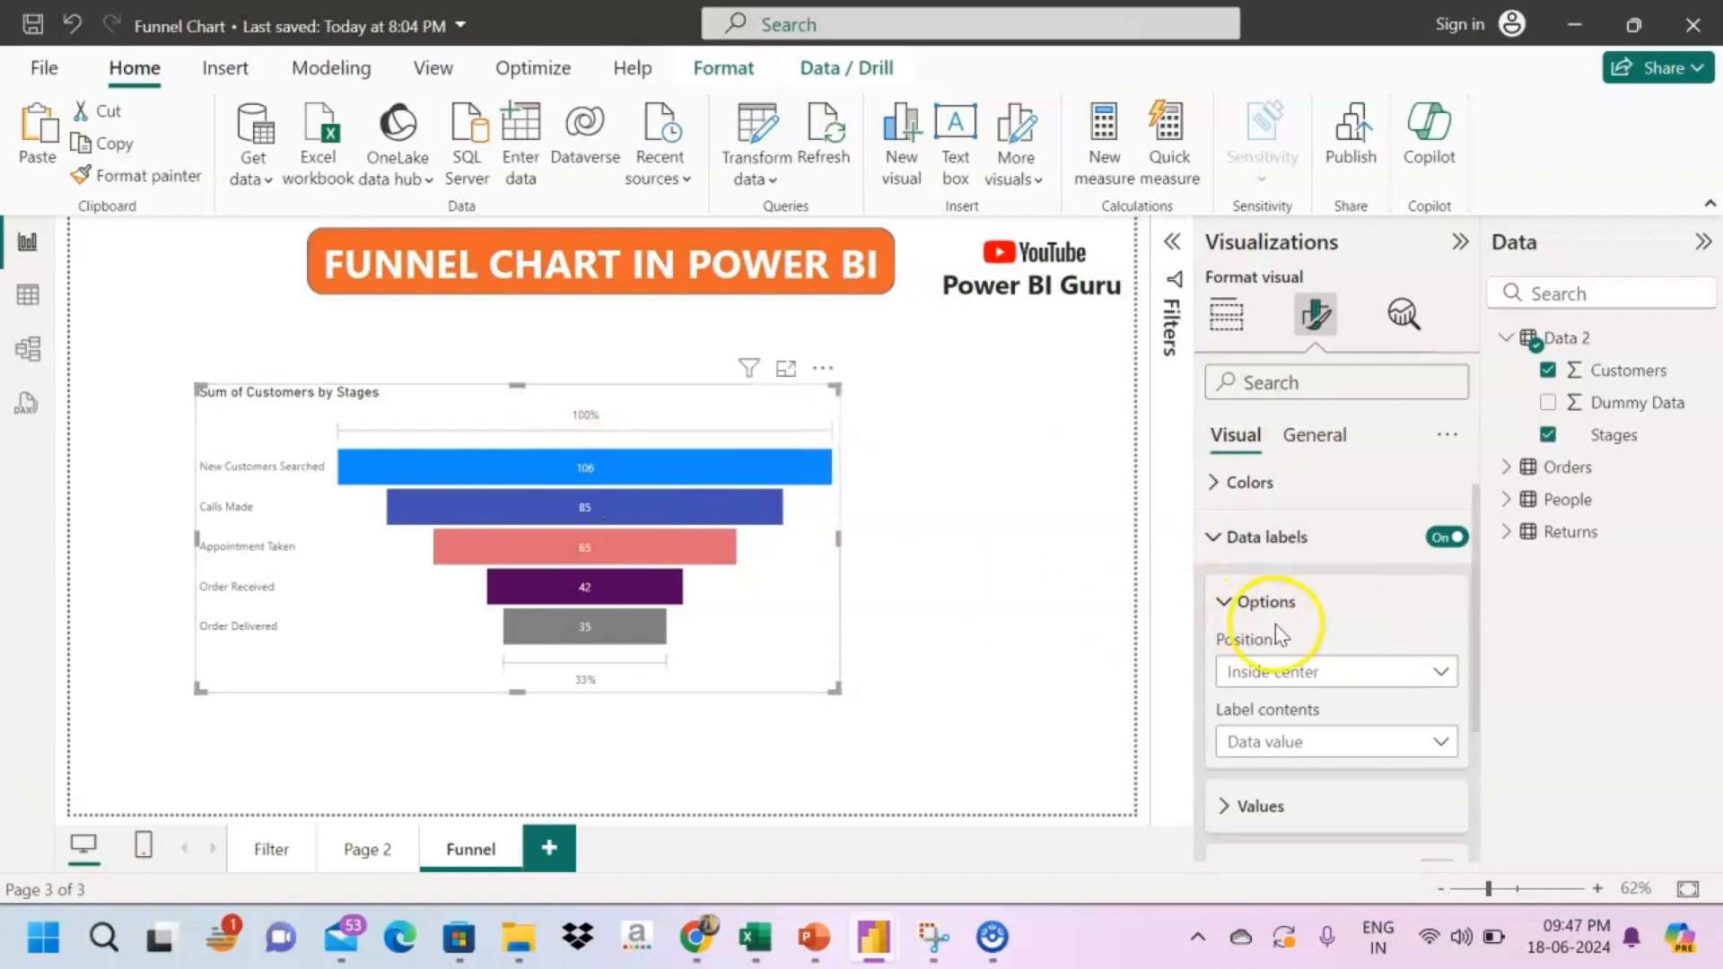
scroll(1305, 648, down, 2)
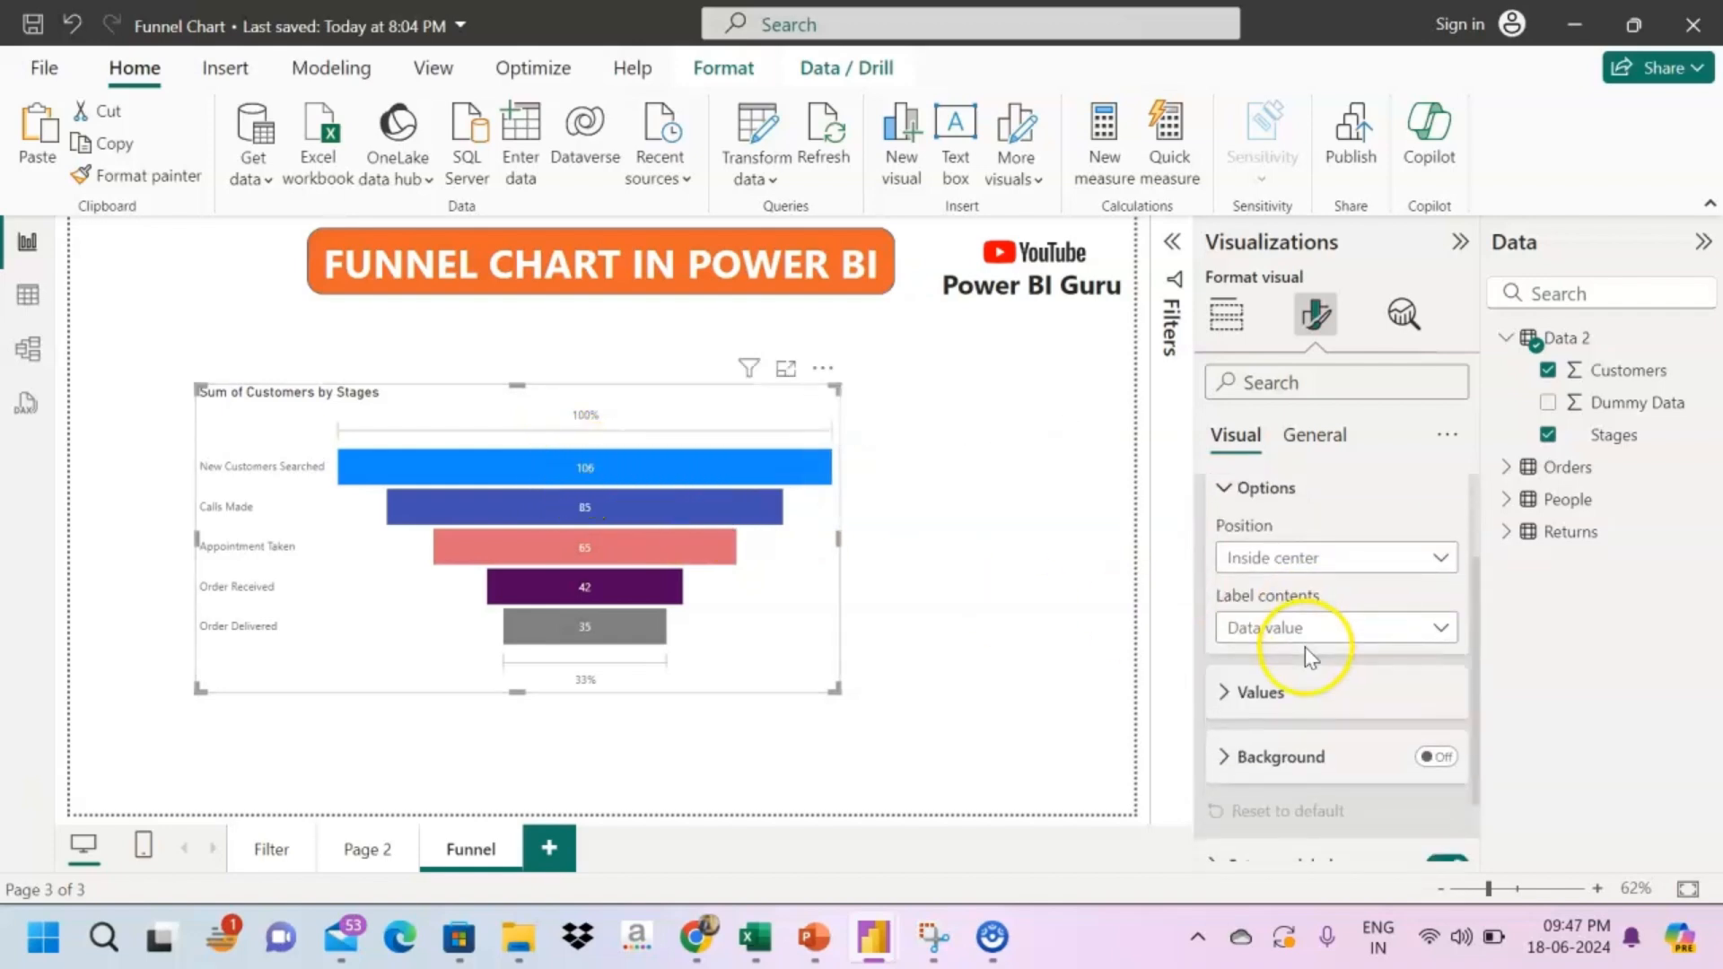
click(1442, 558)
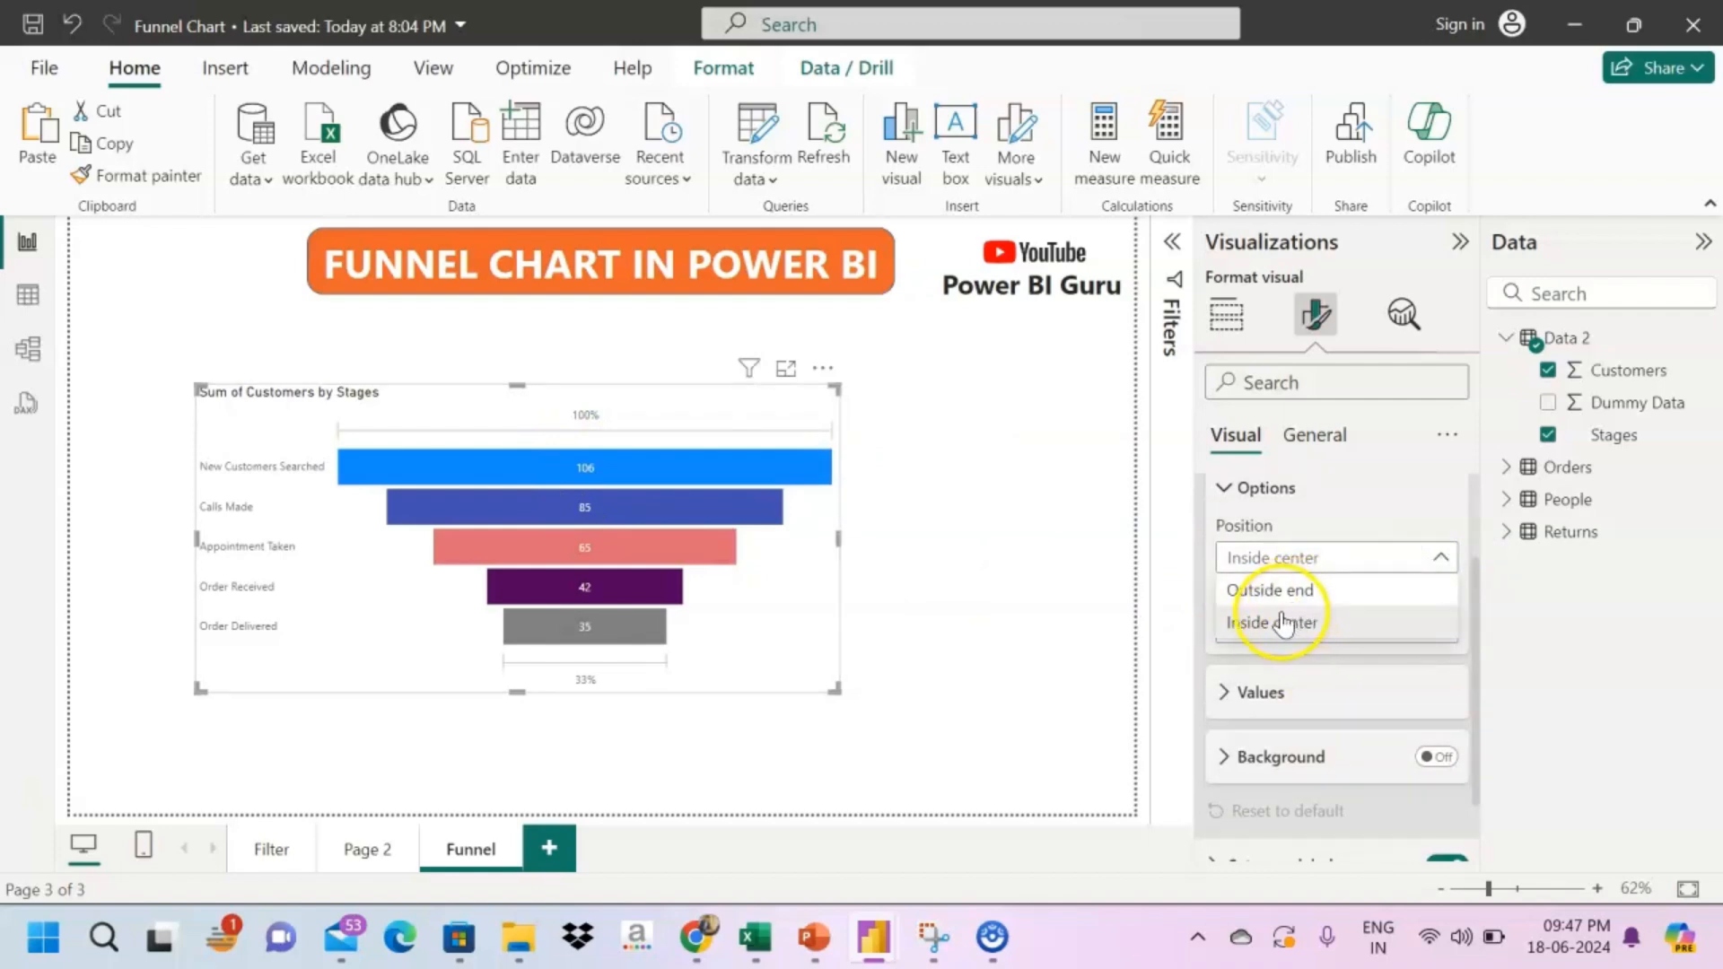
click(1316, 592)
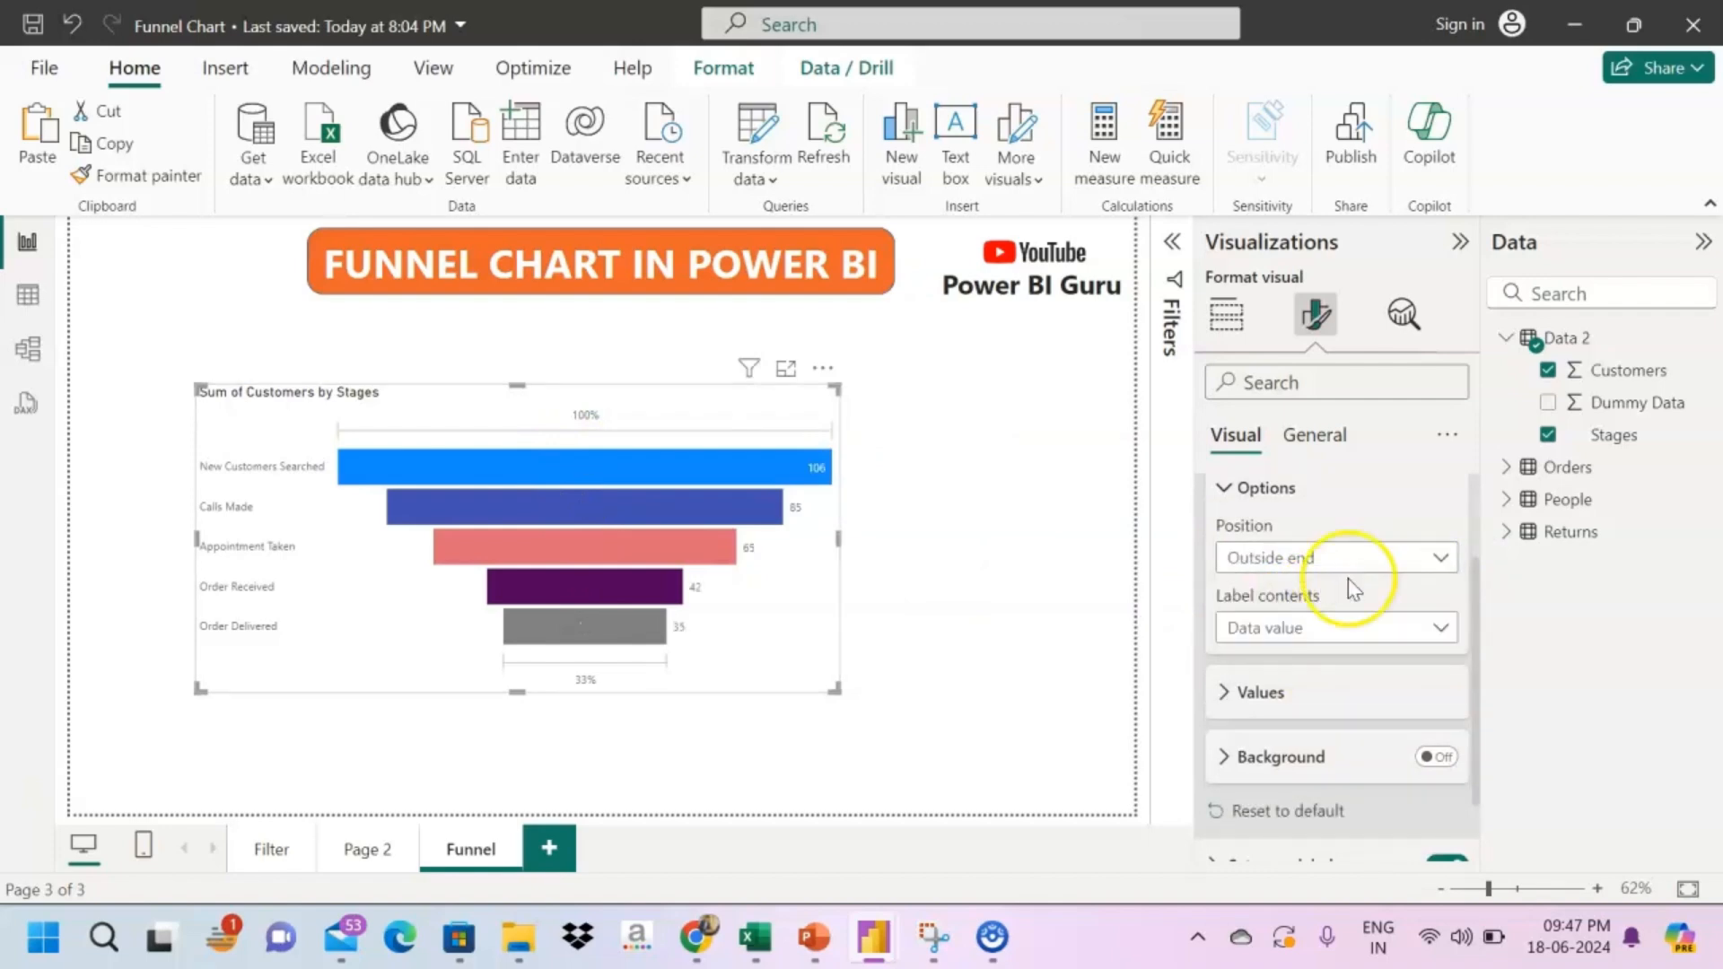
click(1436, 567)
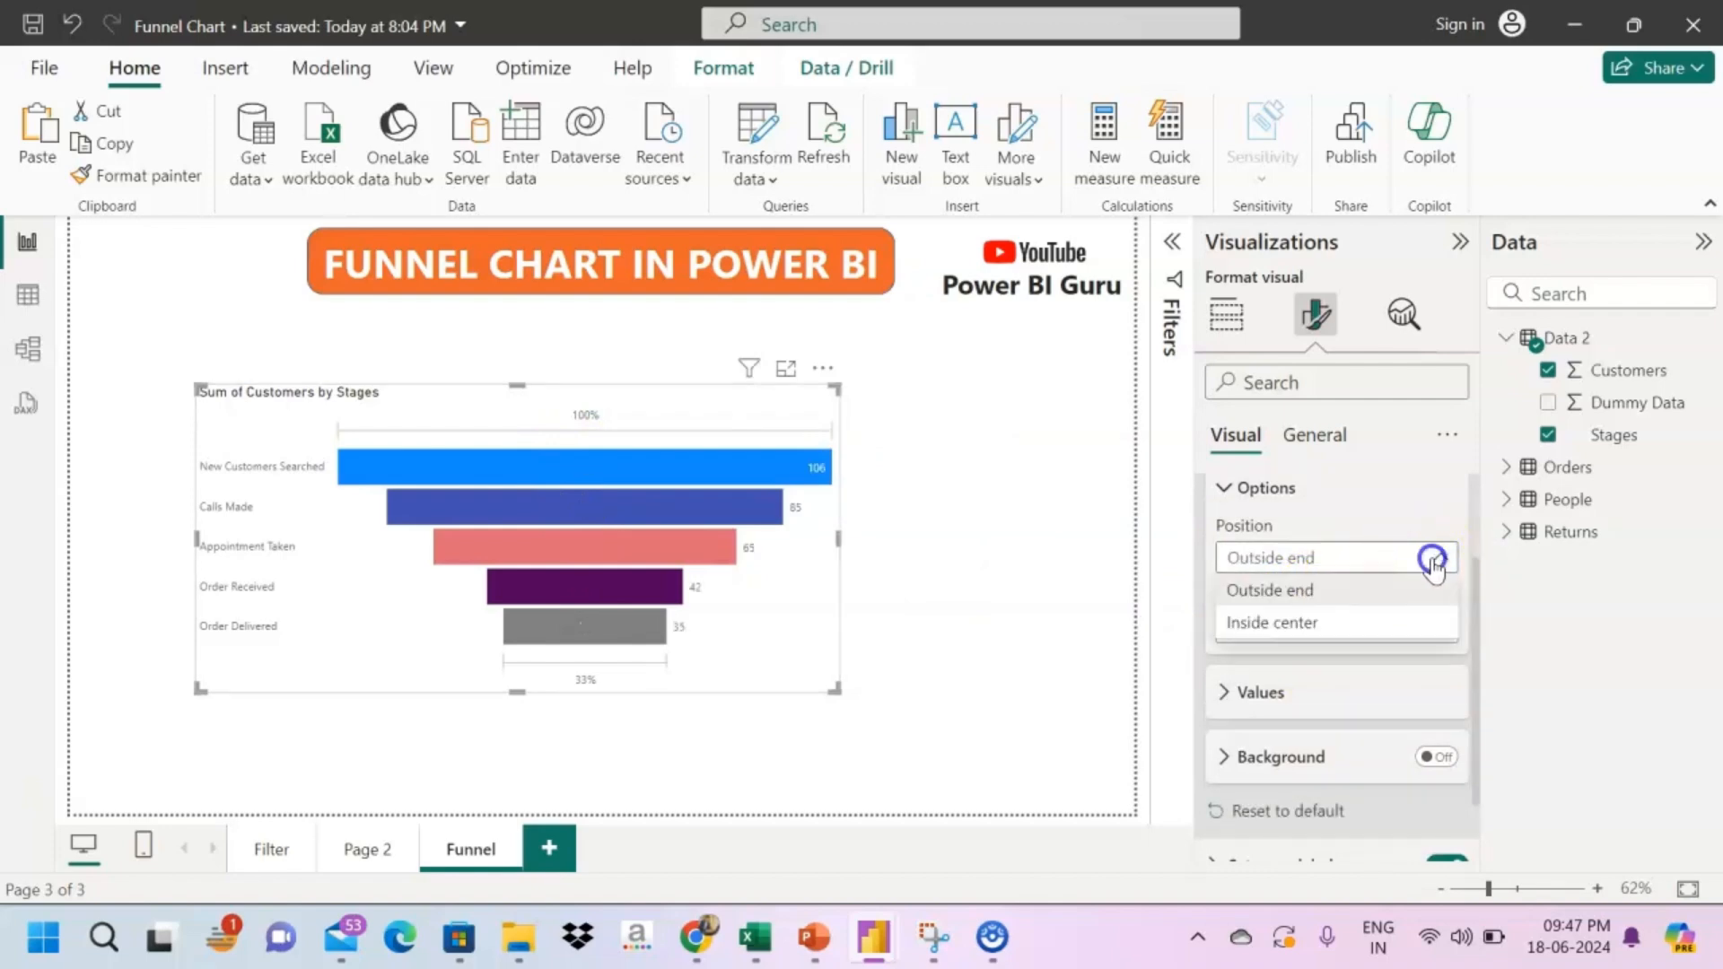
click(1330, 624)
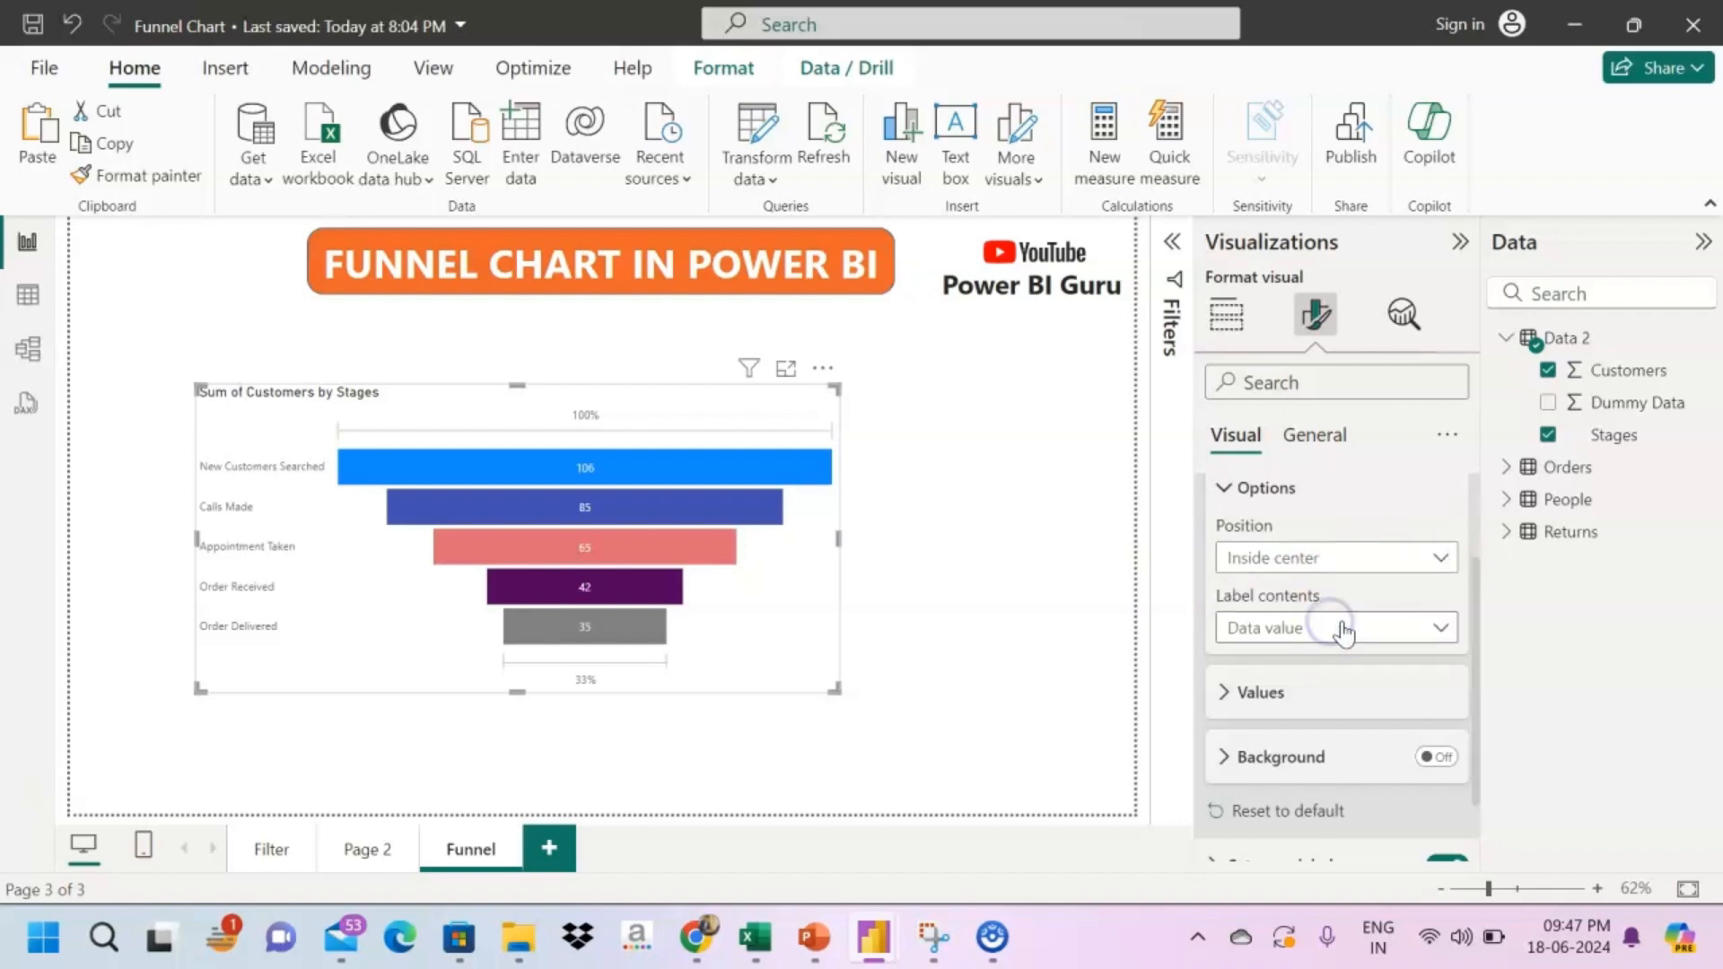
- Set the font size of the data label values to 12, keeping the Segoe UI font
click(1231, 692)
scroll(1323, 688, down, 2)
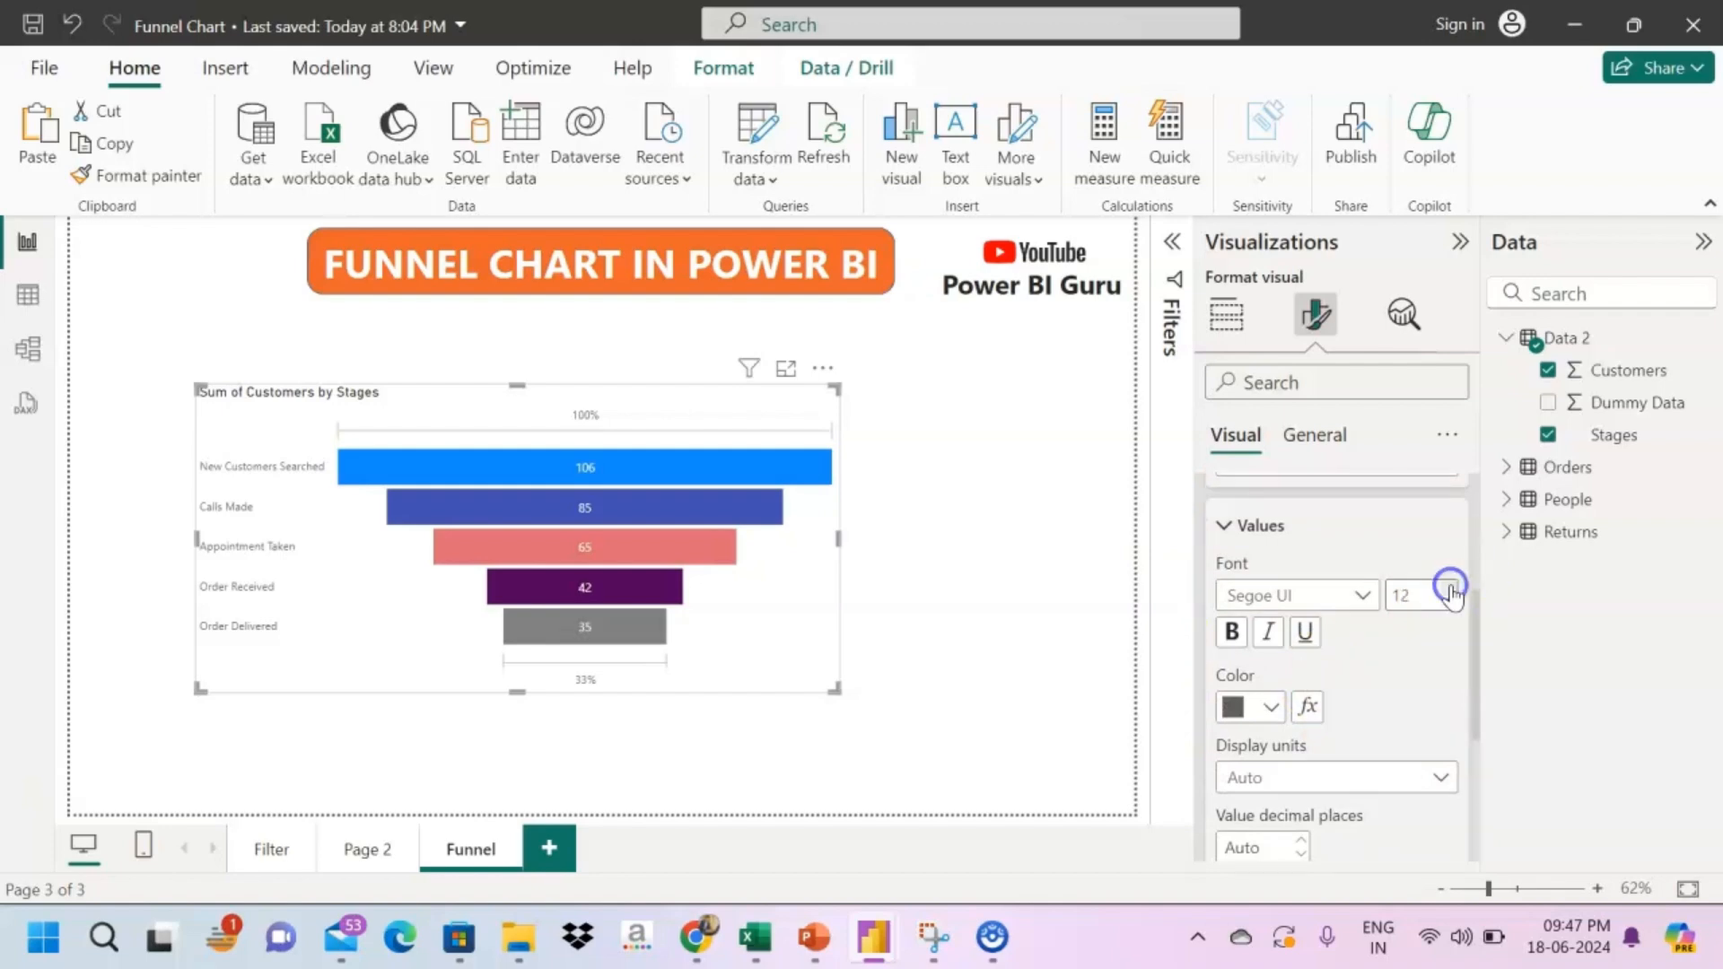
click(1362, 596)
click(1363, 597)
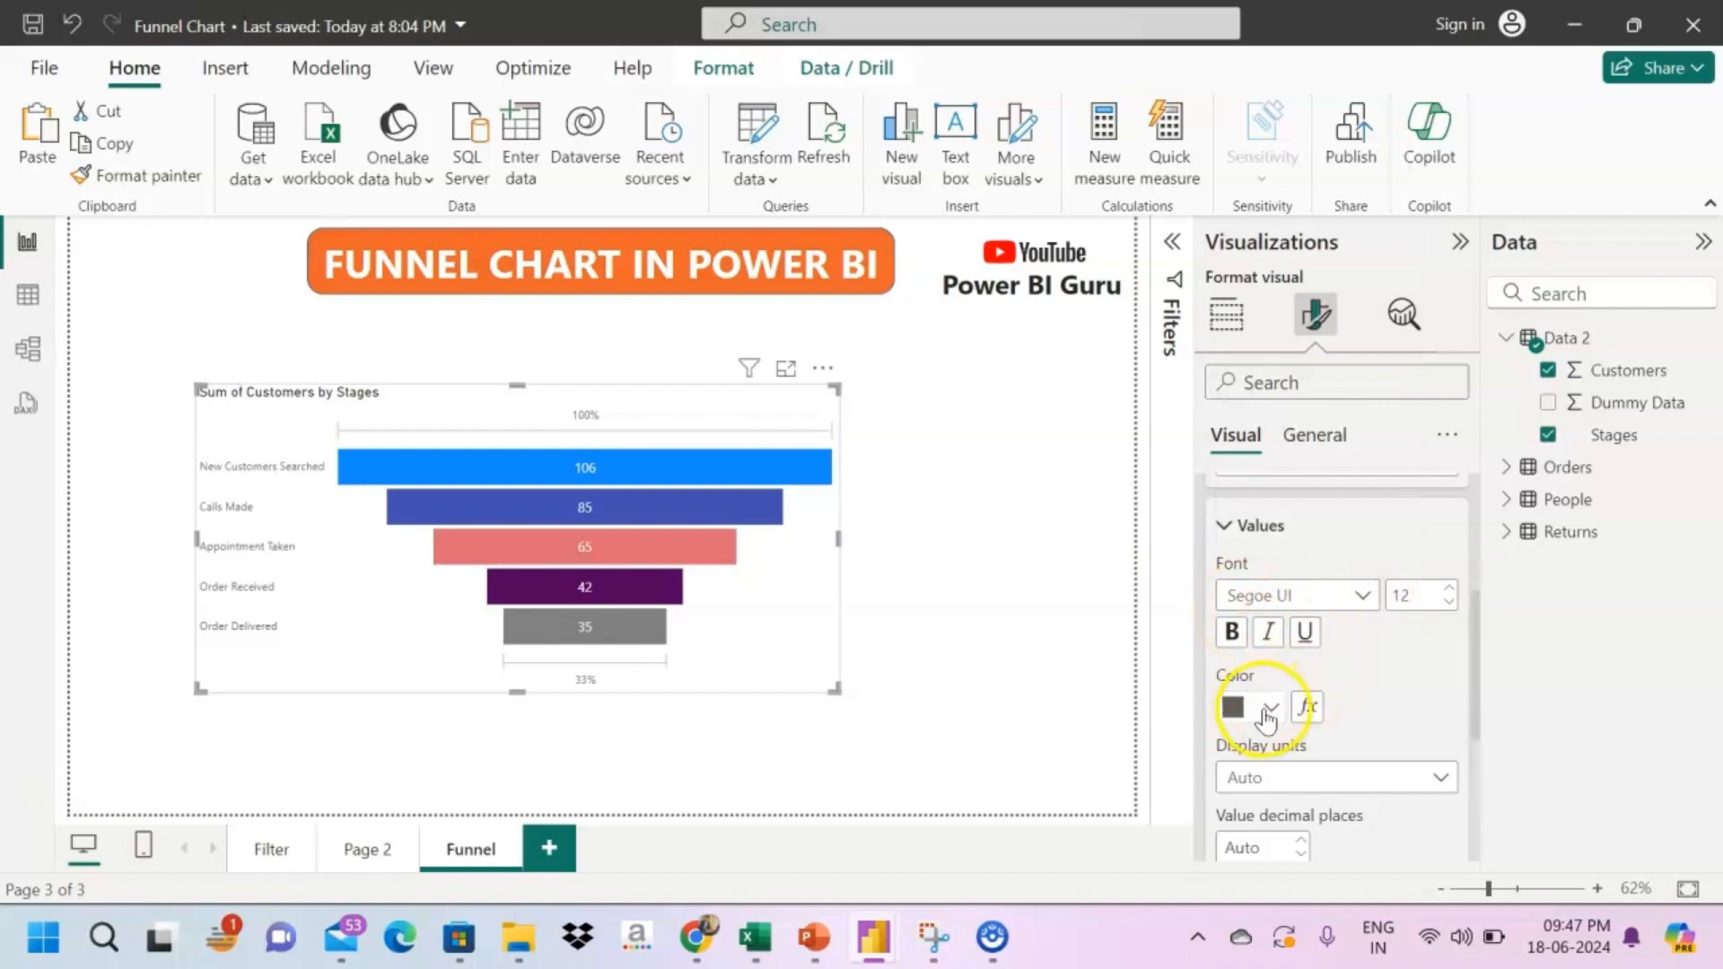
- Try dark purple for the data label values and settle on white as their color
click(1268, 709)
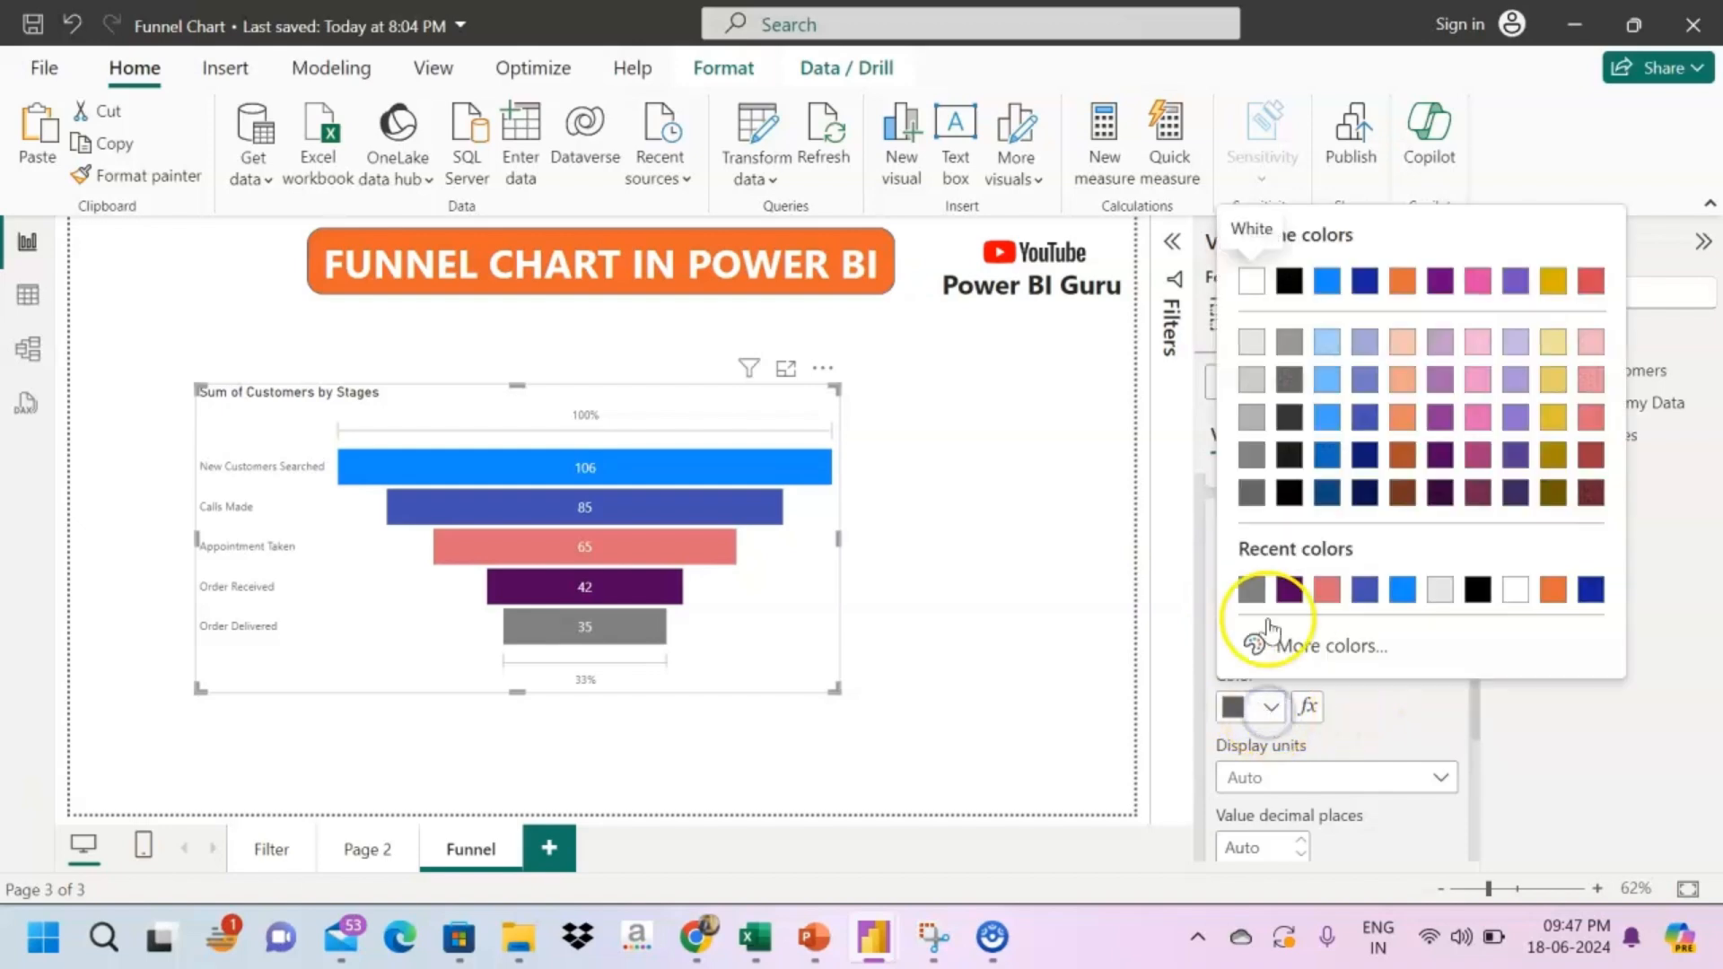
click(1303, 585)
click(1267, 713)
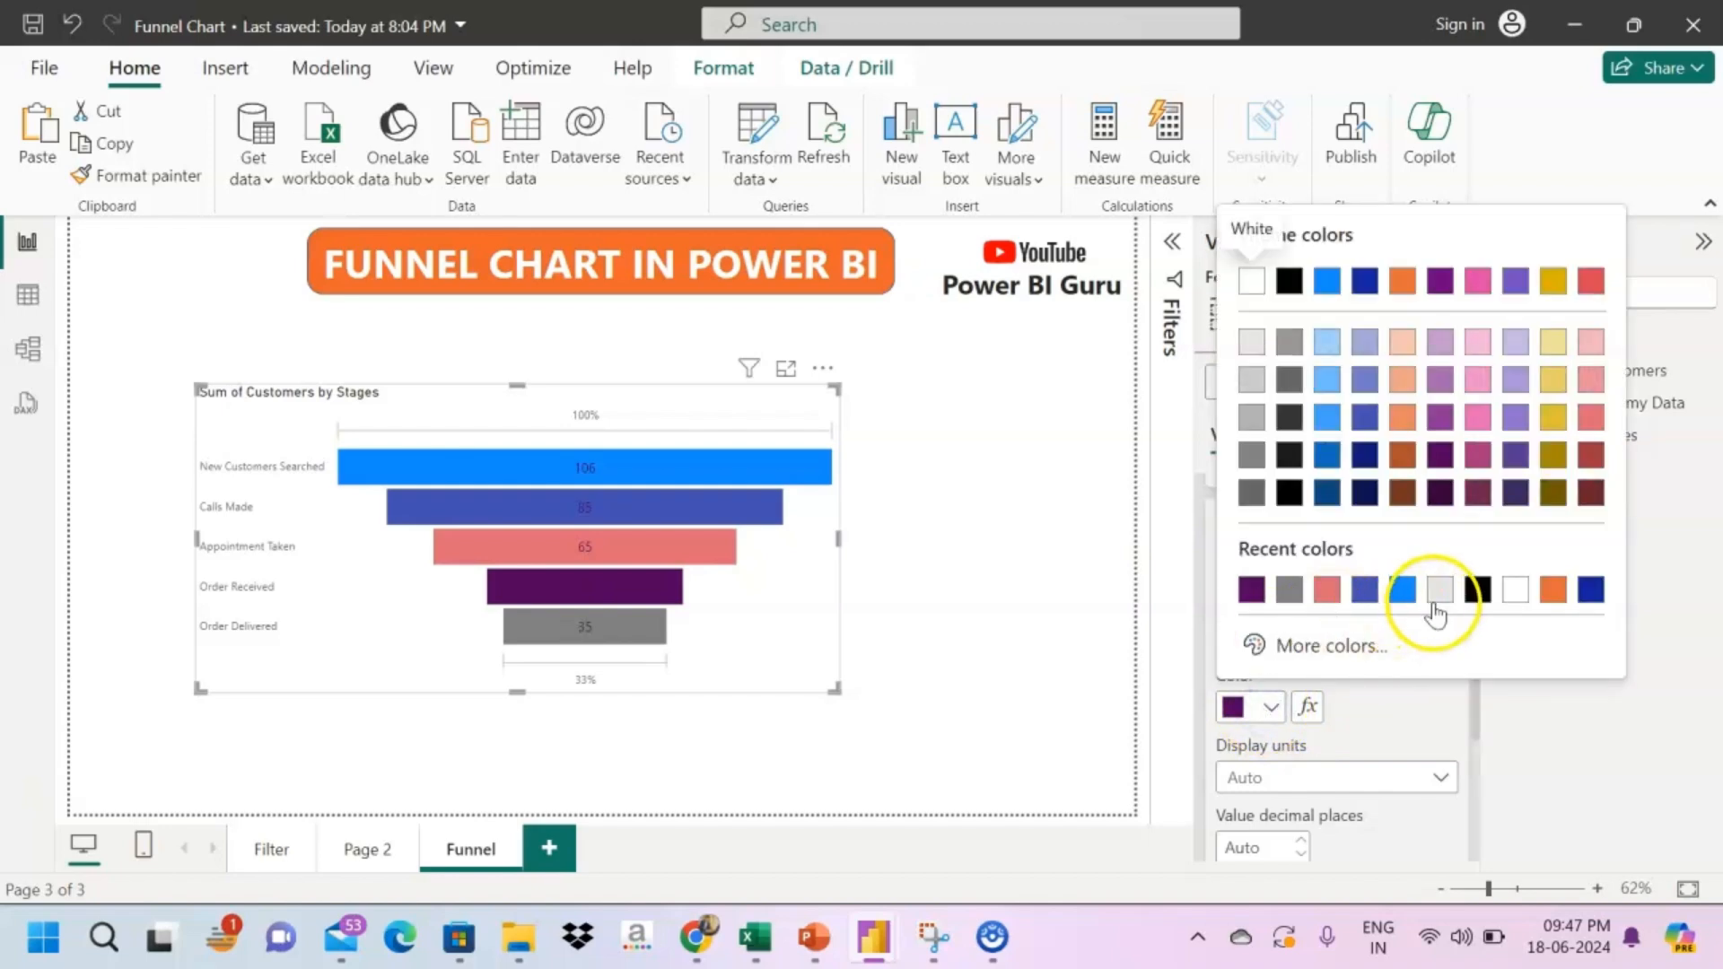
click(1514, 593)
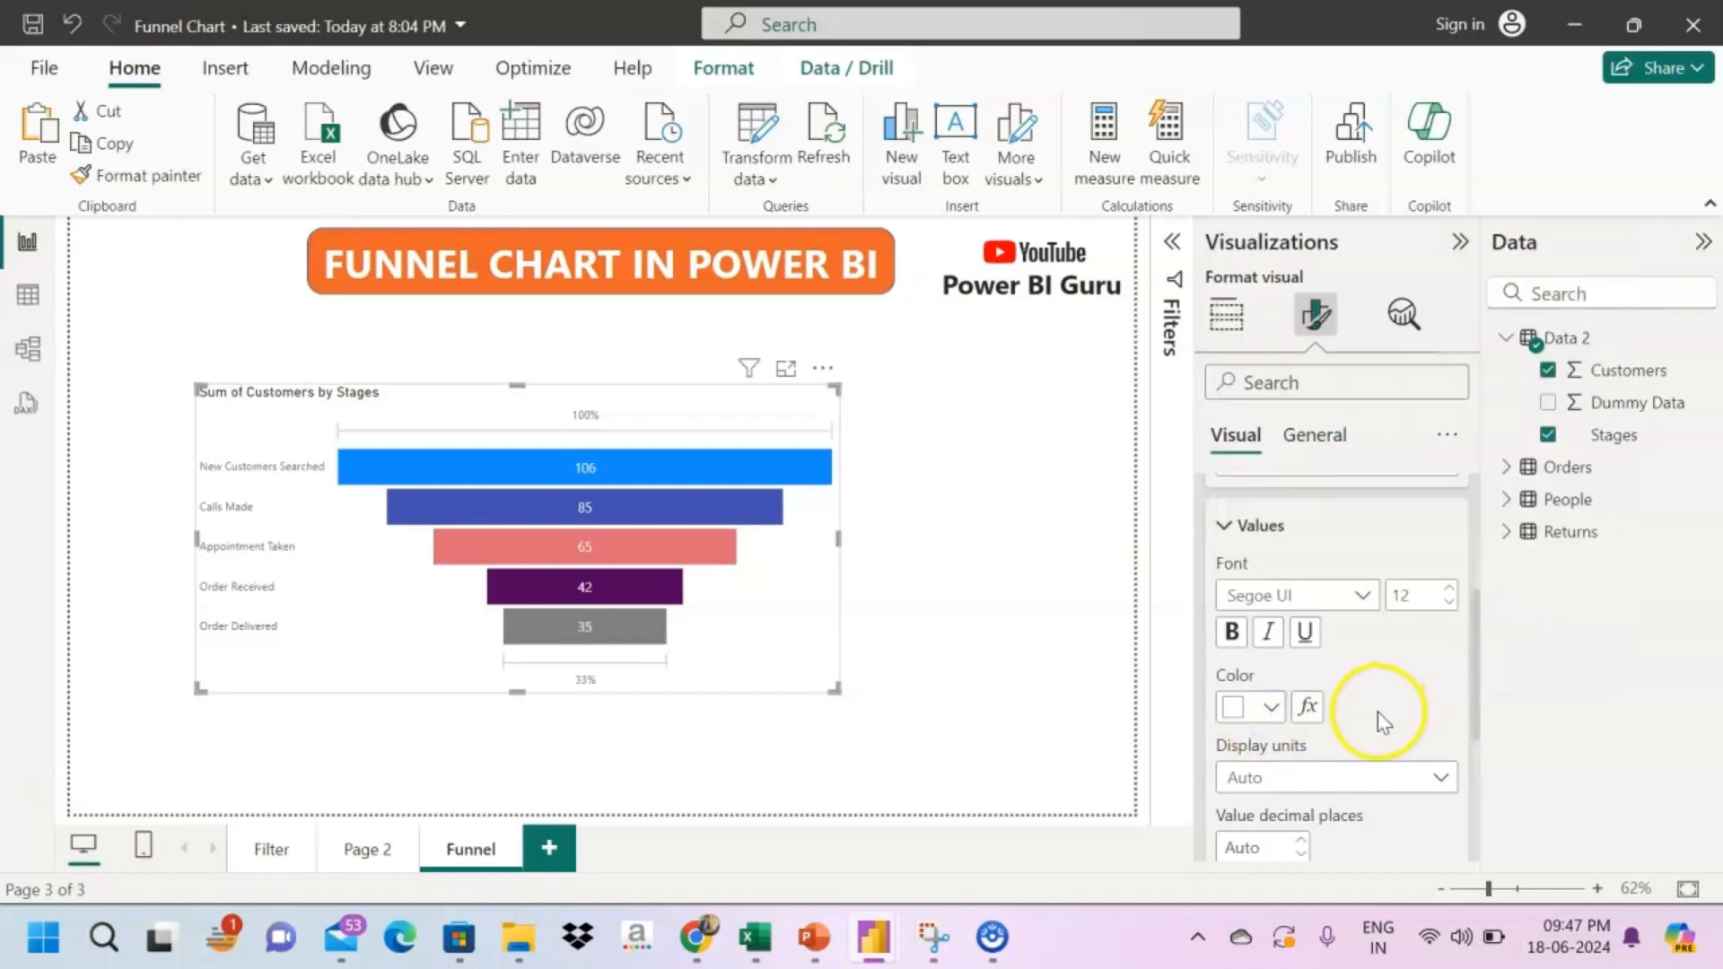
scroll(1376, 712, up, 1)
click(1224, 568)
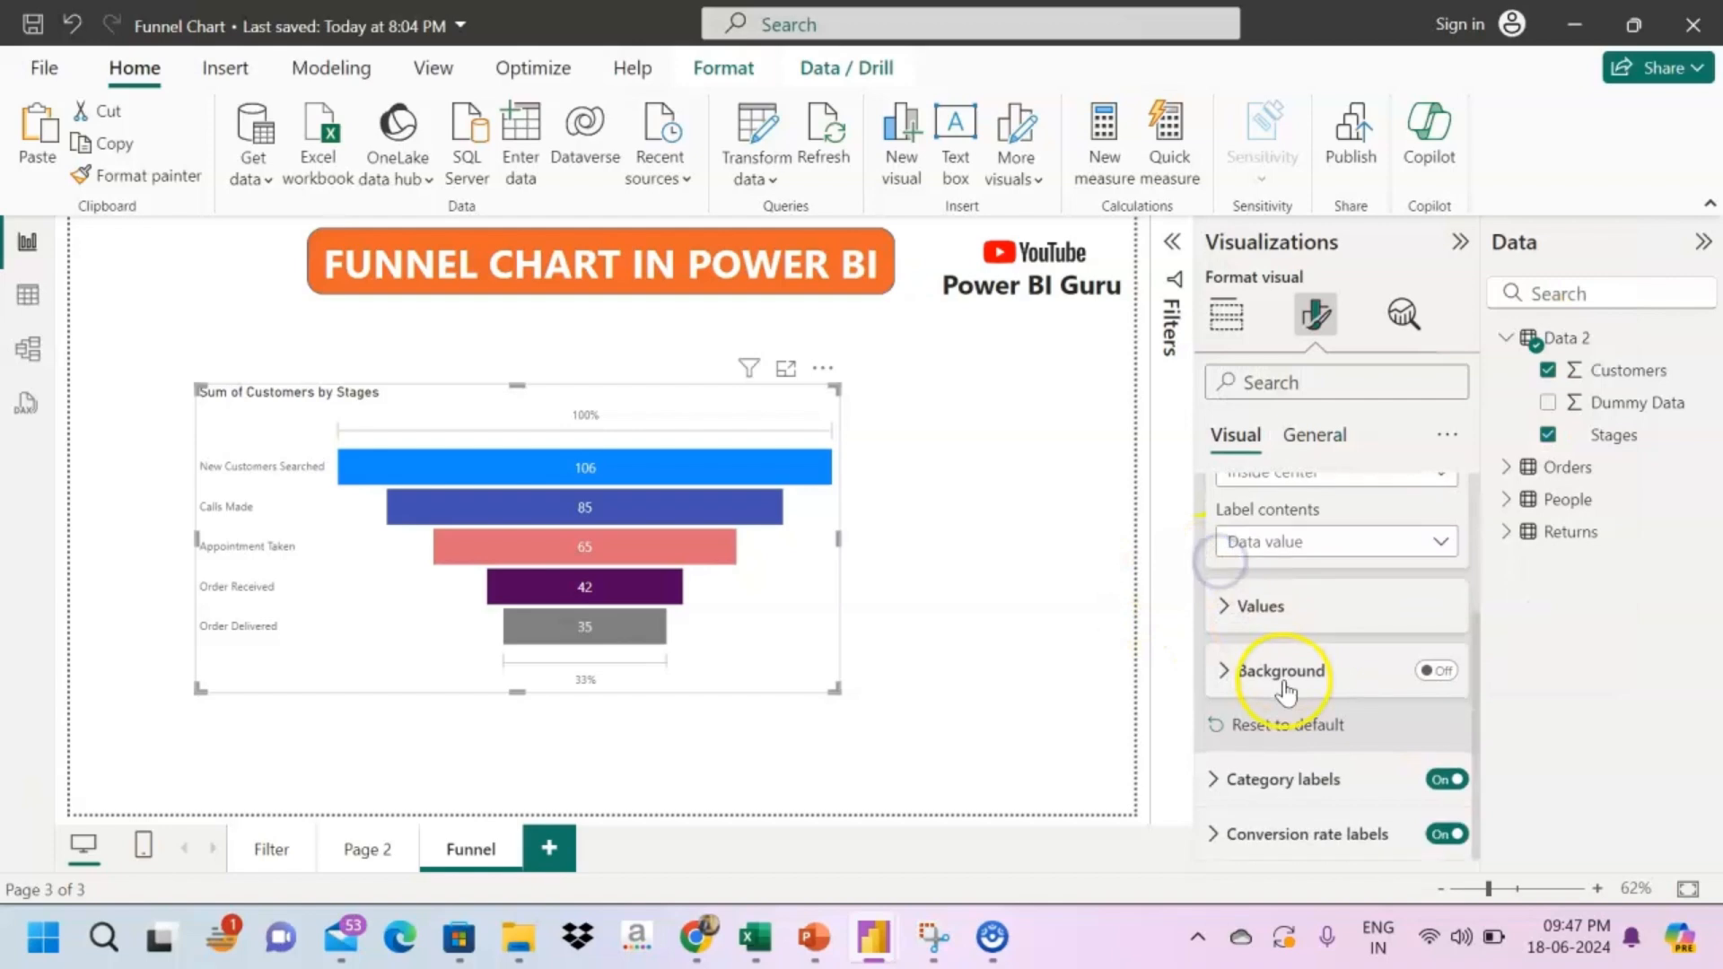
- Try a background behind the data labels at 24% transparency, and turn the background off again
click(1443, 673)
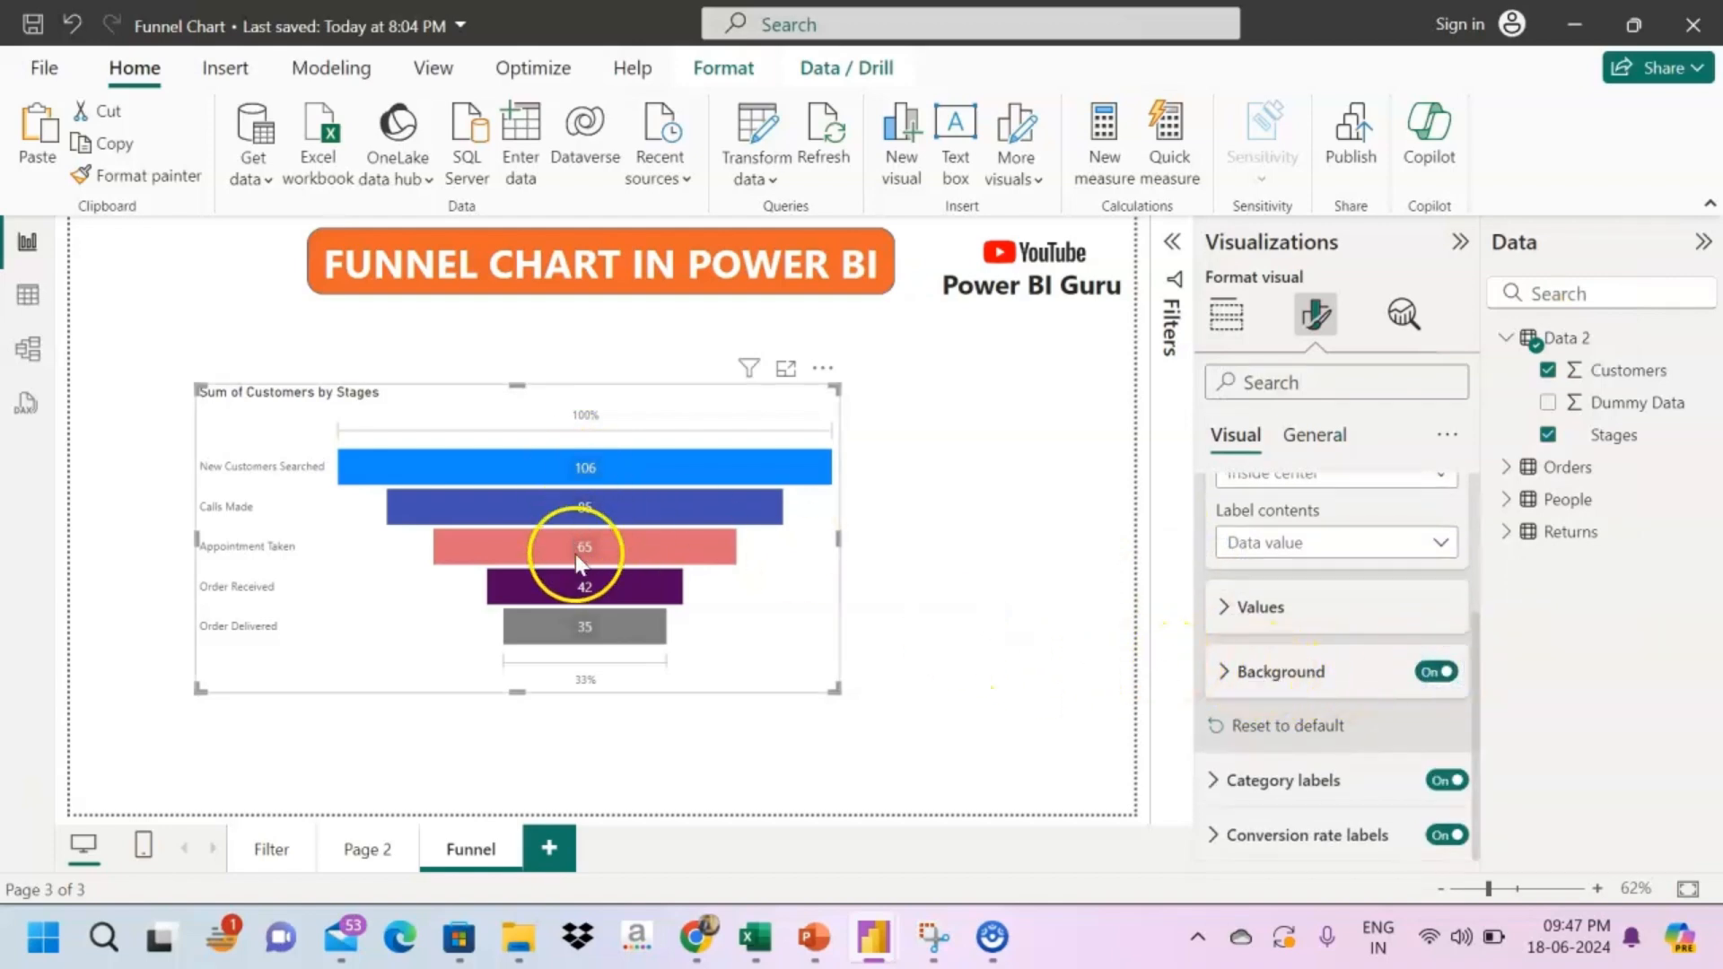
click(1240, 672)
scroll(1317, 759, down, 1)
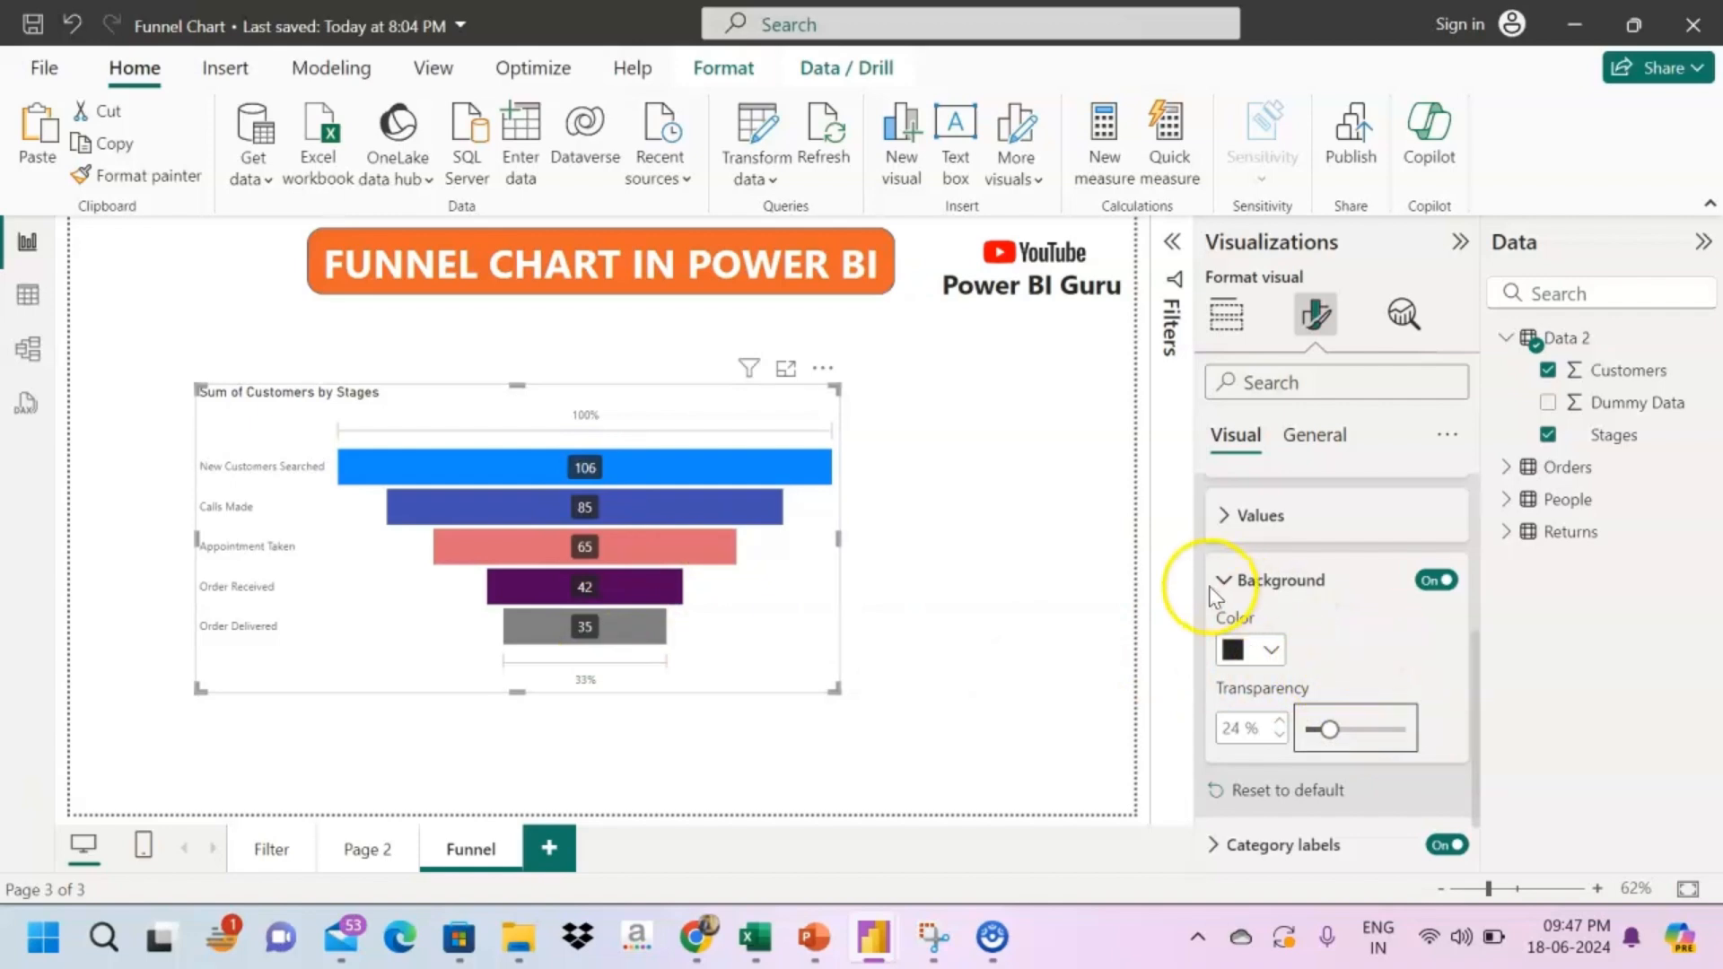
click(1433, 582)
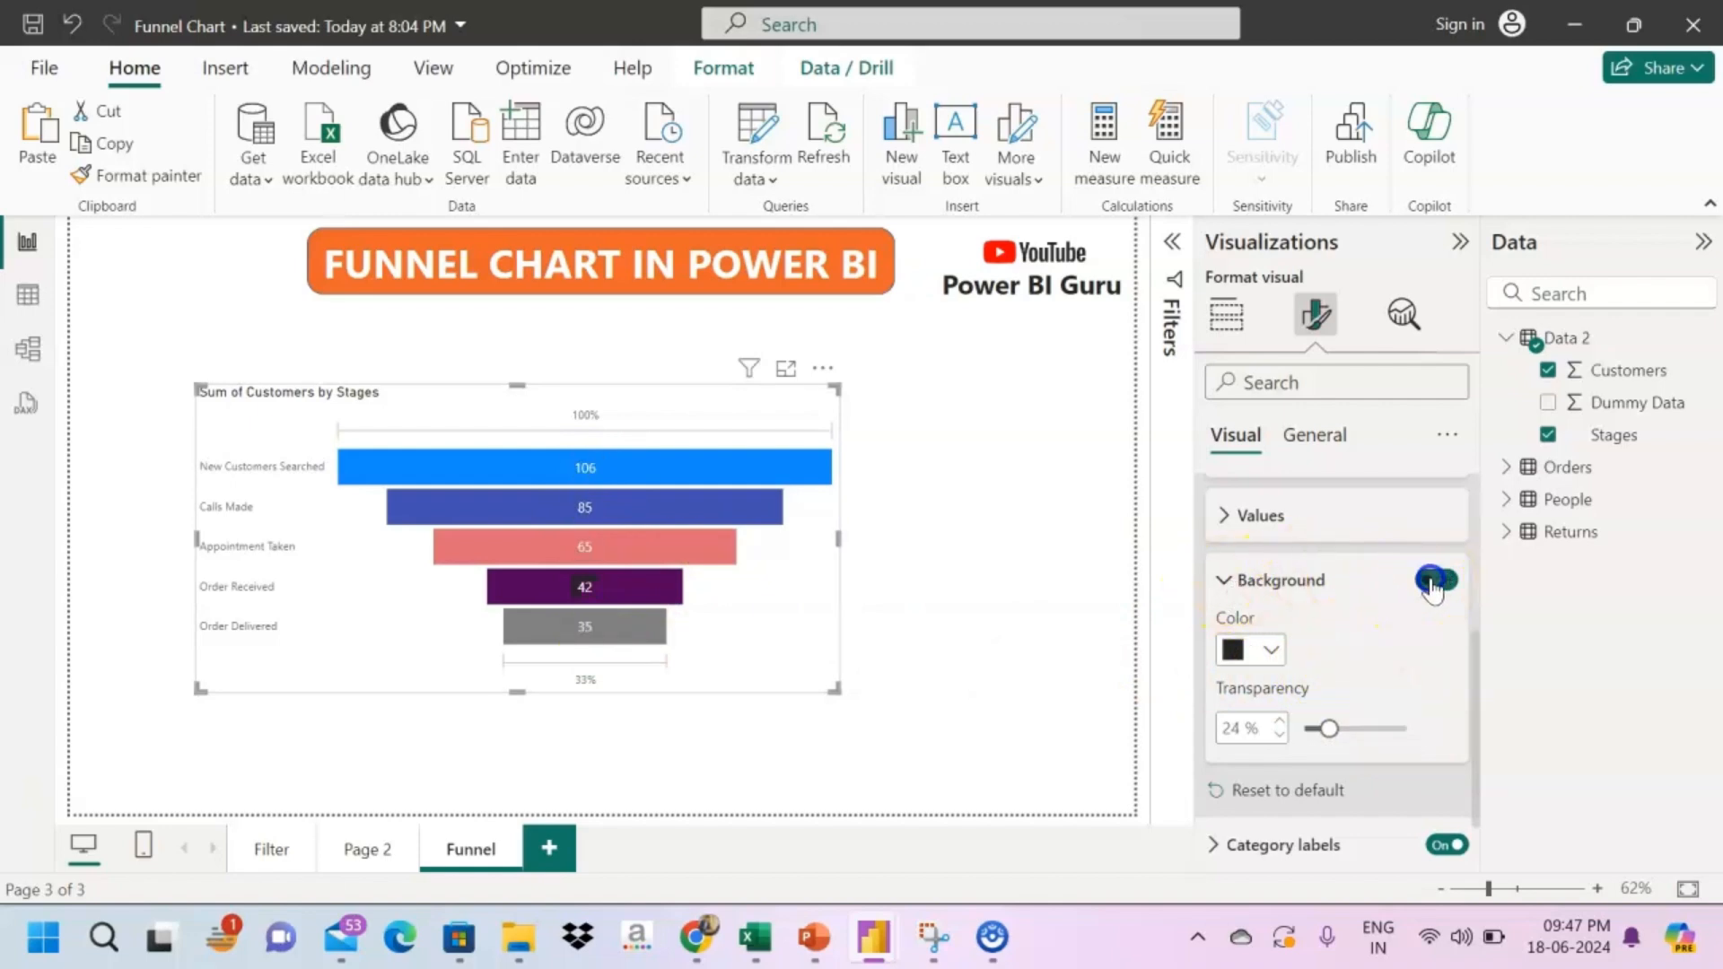
click(1225, 580)
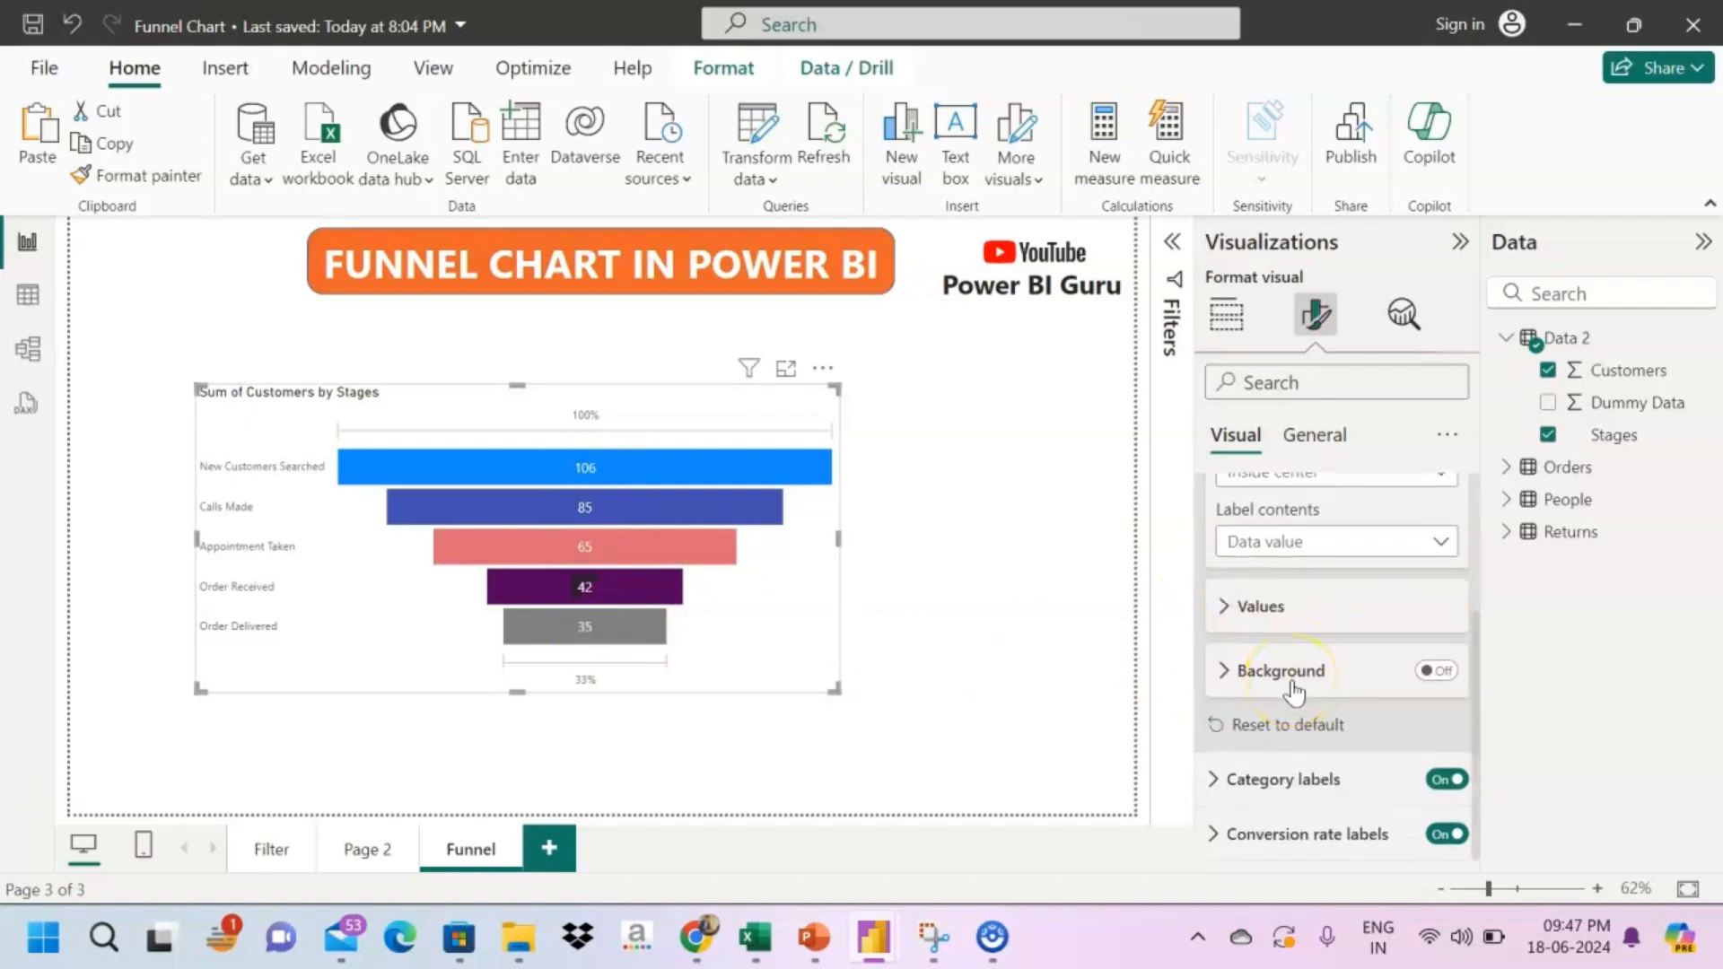
- Make the funnel chart's category labels bold with font size 12
click(1229, 782)
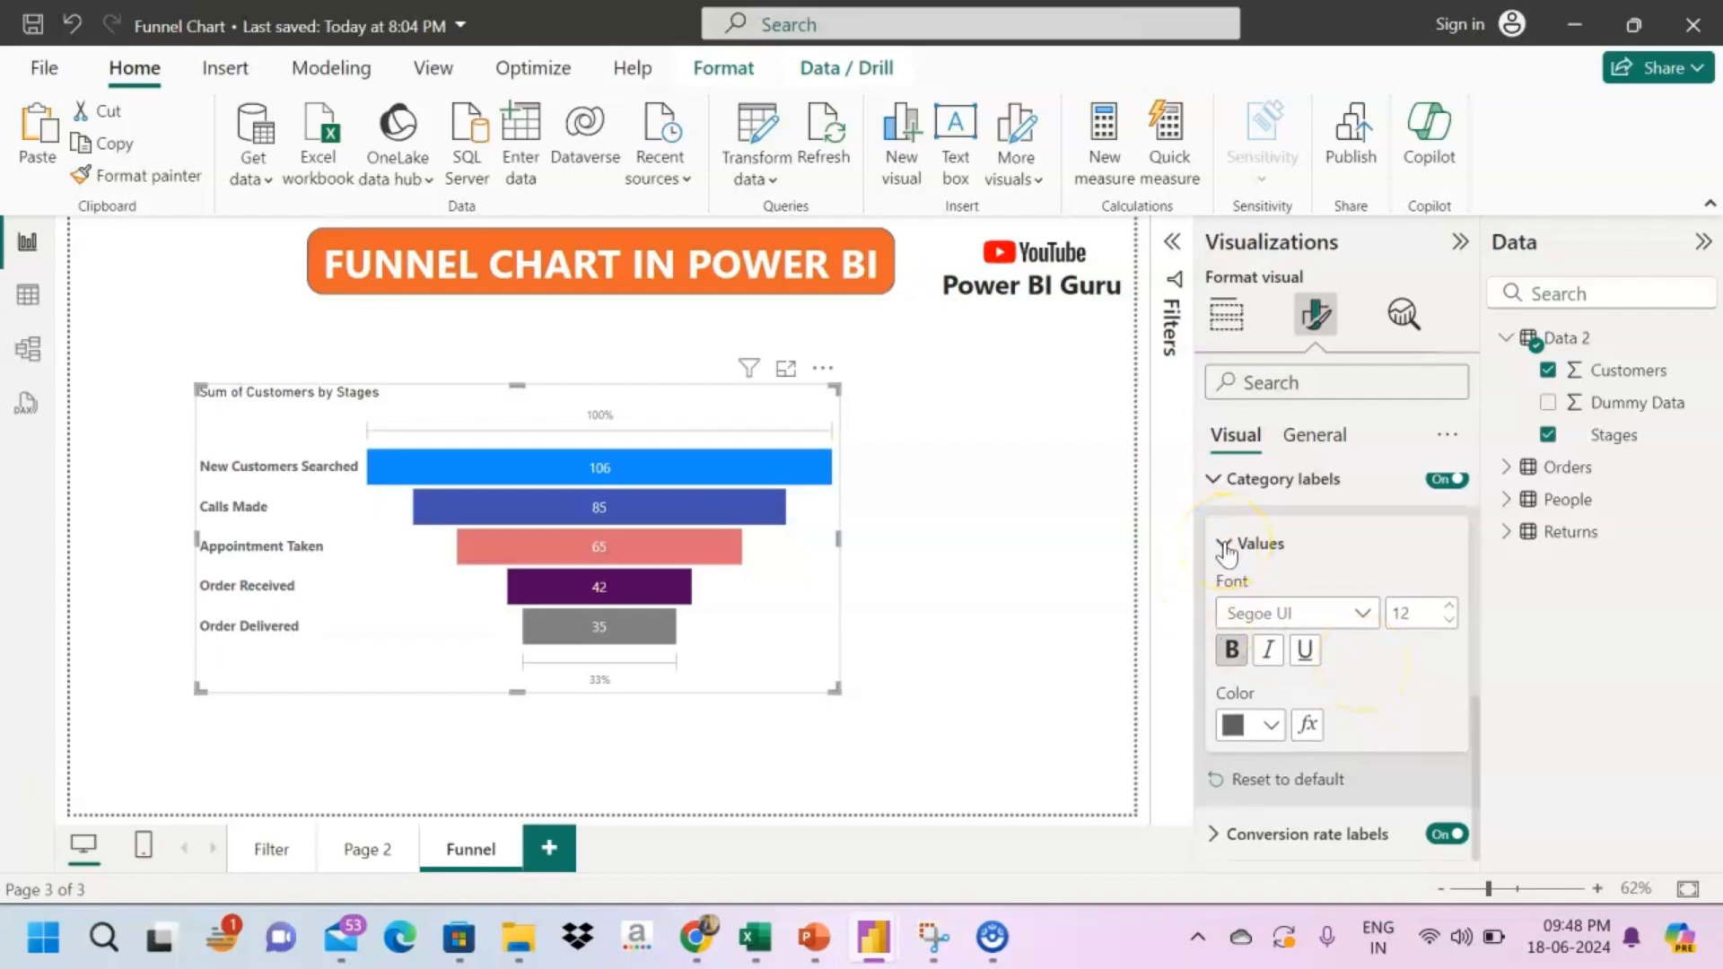
click(1218, 486)
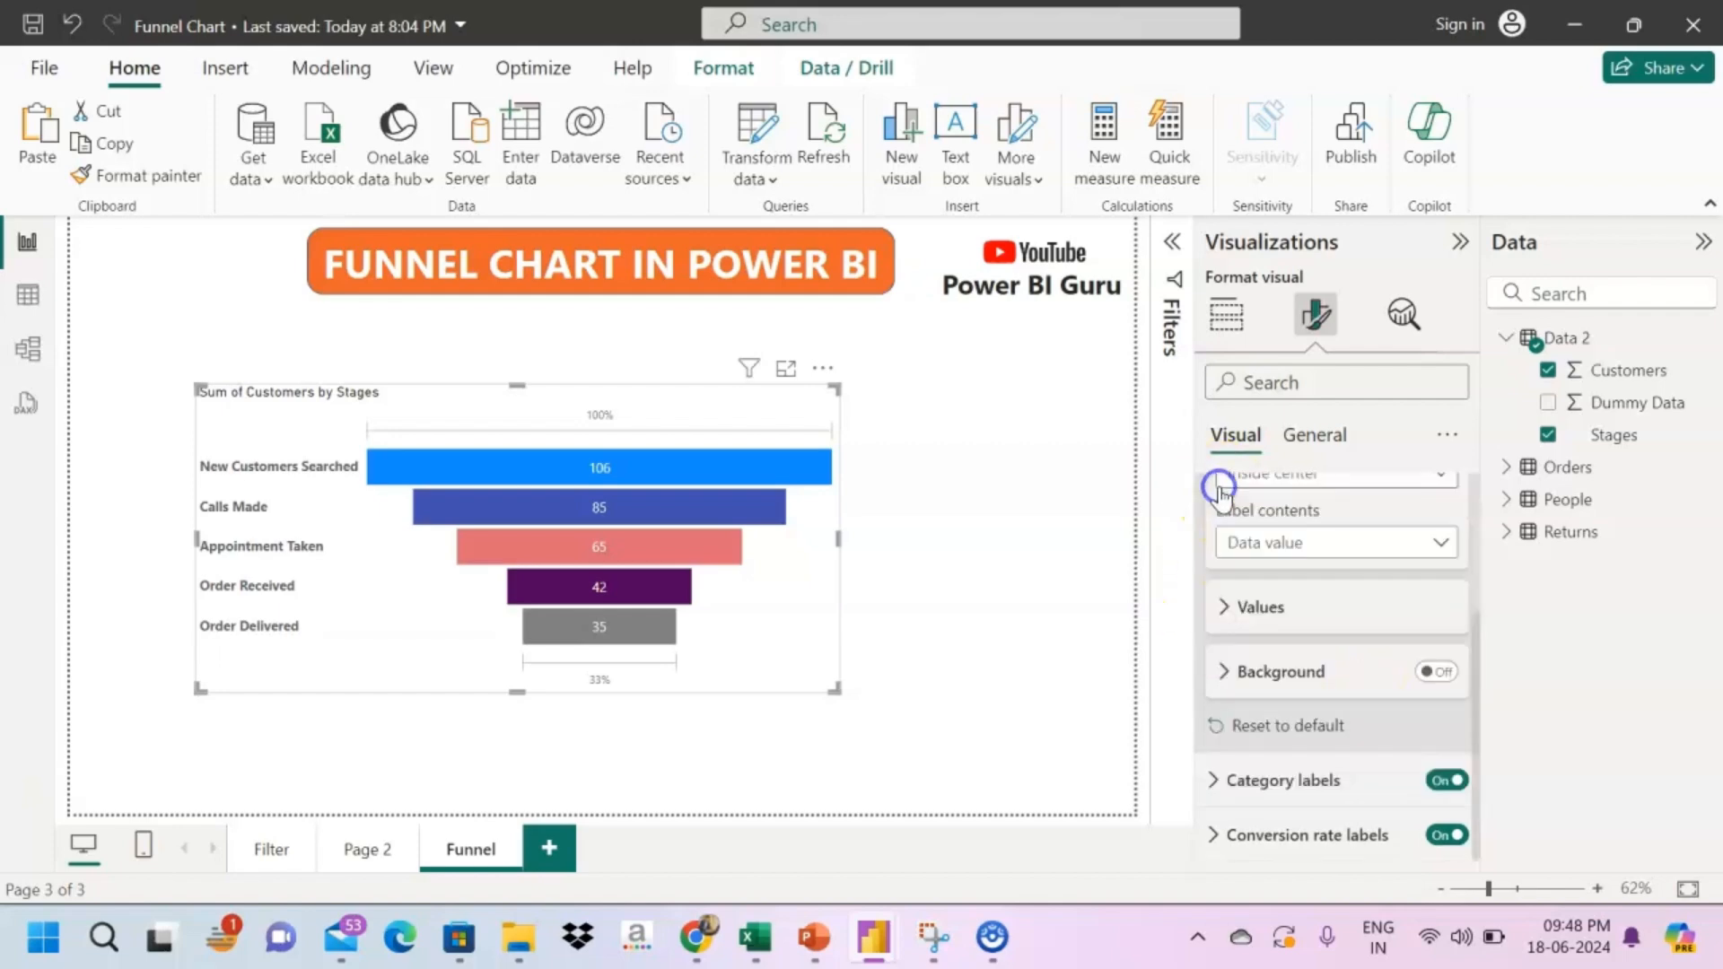
- Make the conversion rate labels above and below the funnel bold with font size 17
click(1221, 835)
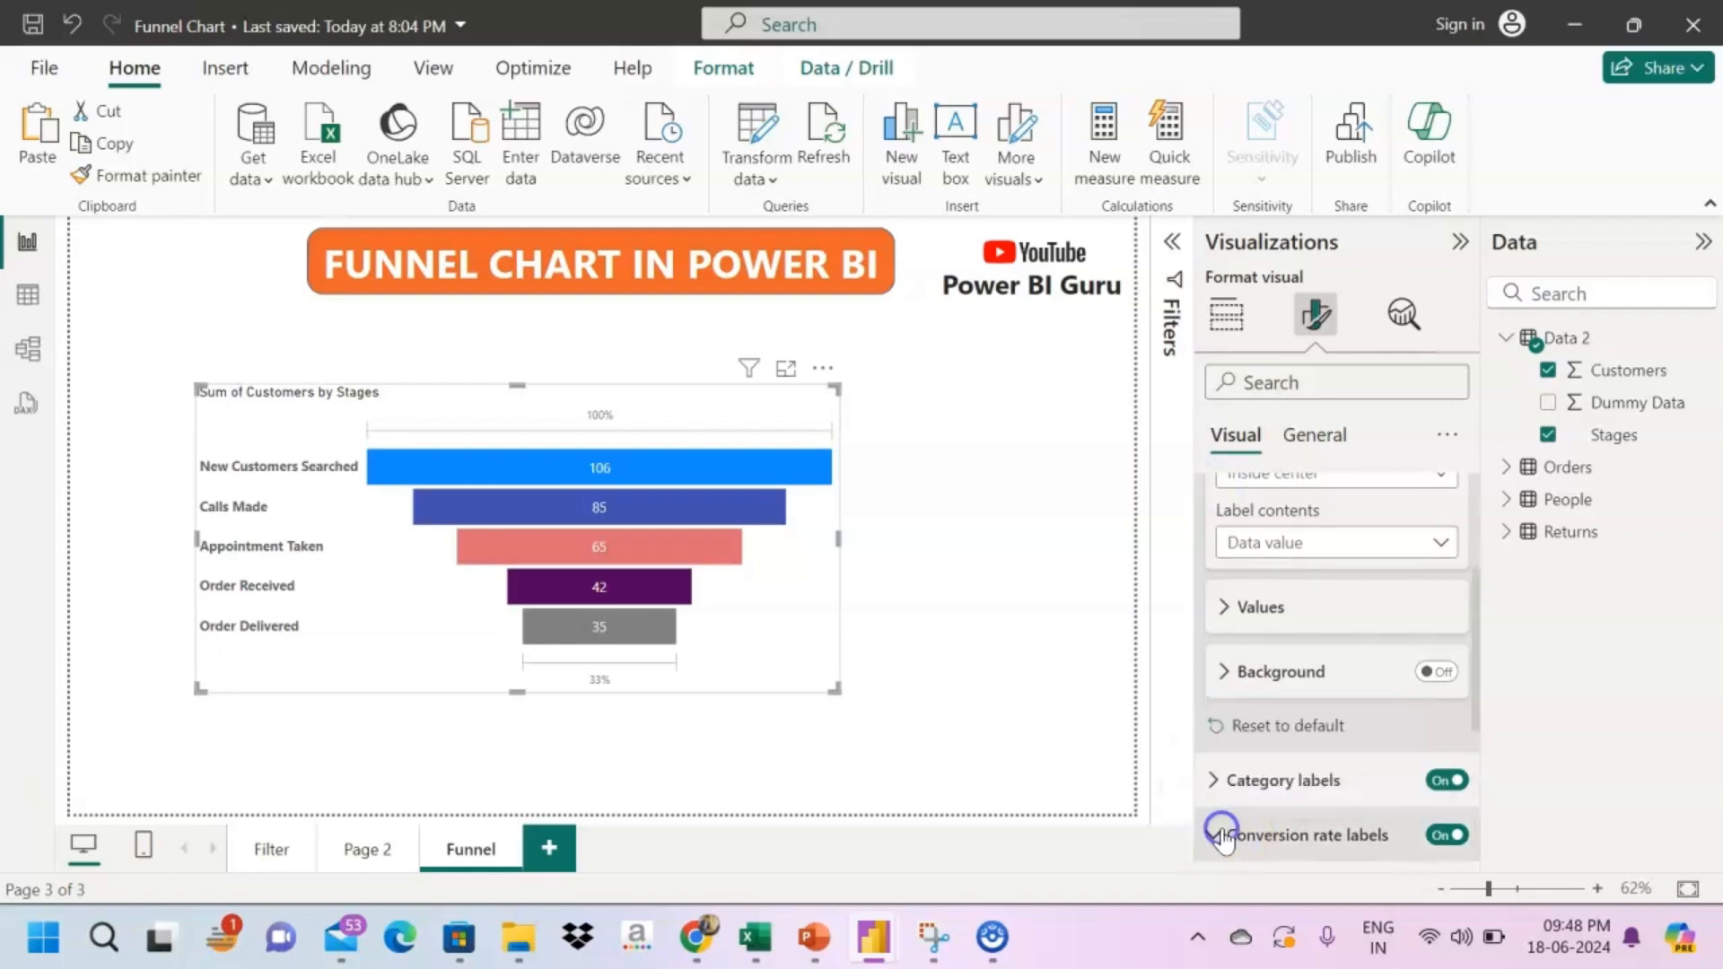
scroll(1288, 810, down, 2)
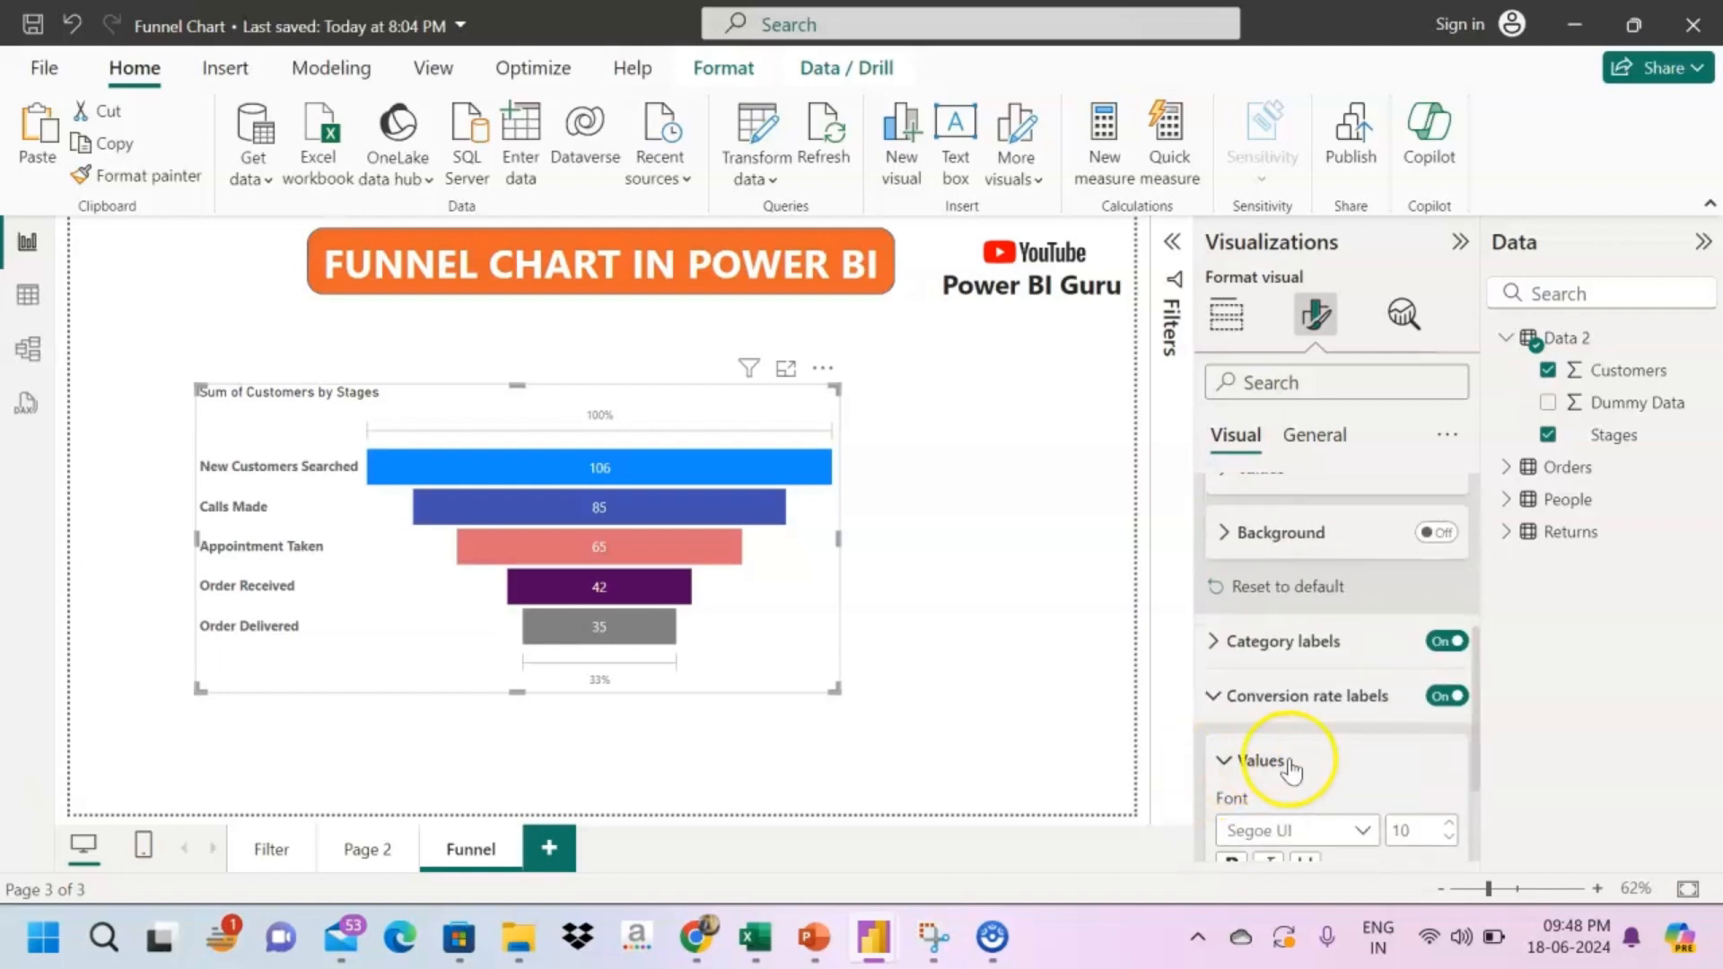
scroll(1292, 763, down, 2)
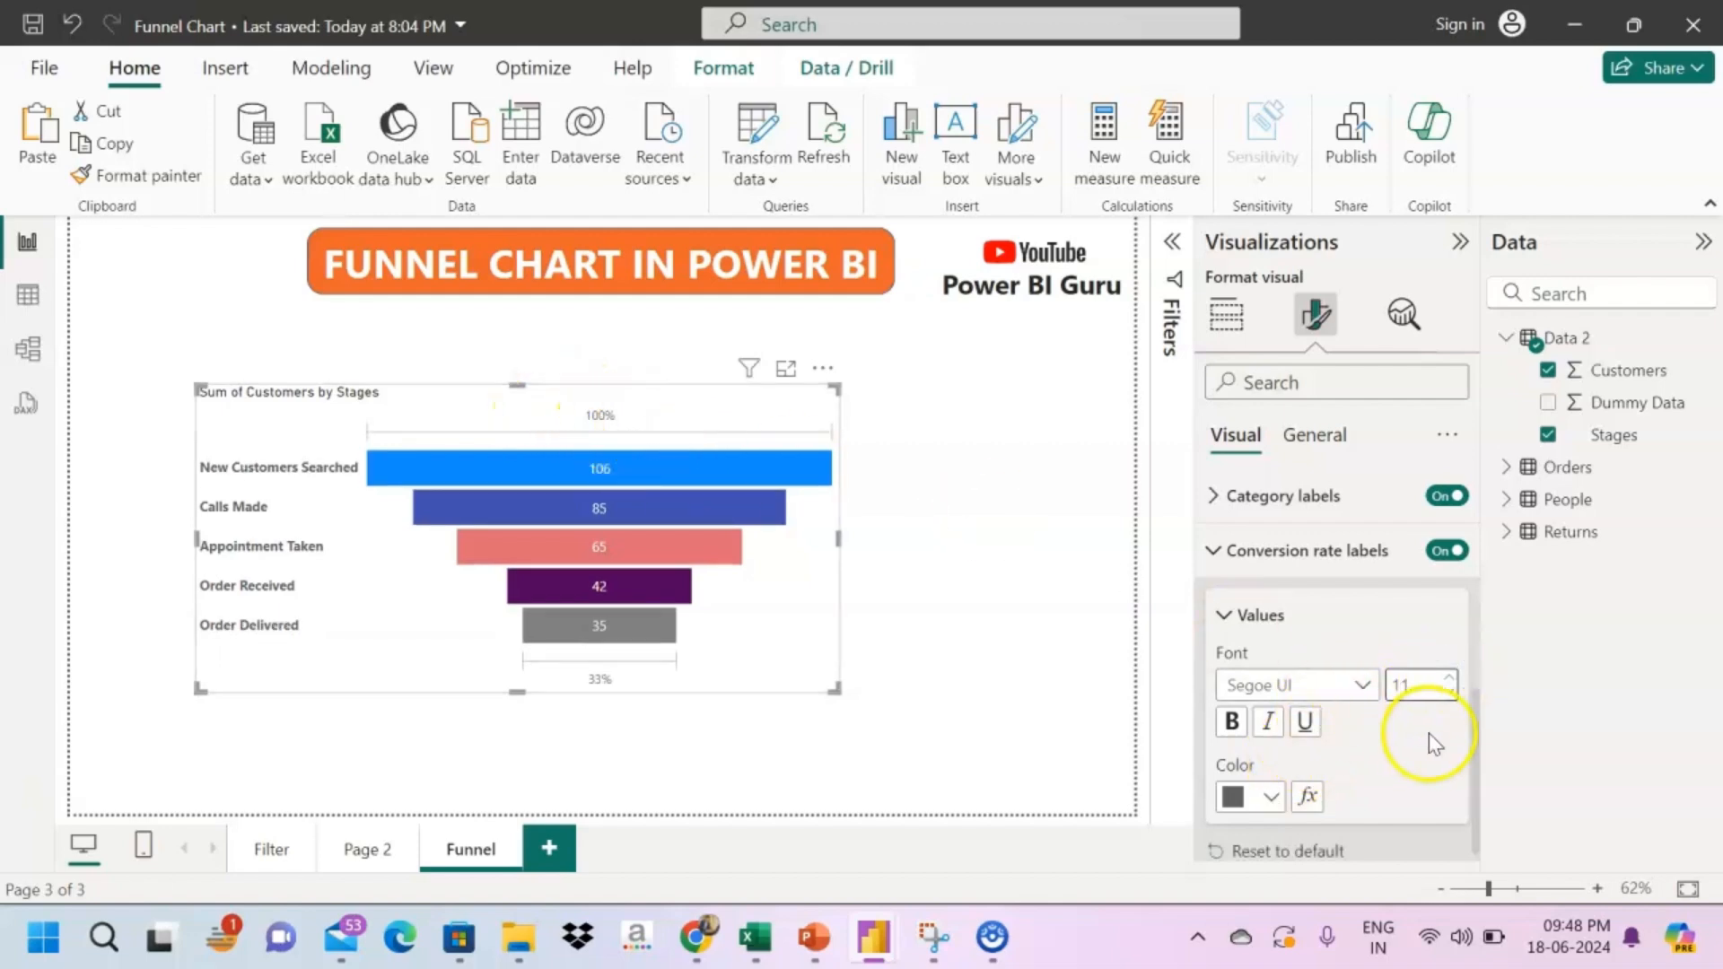
click(1453, 676)
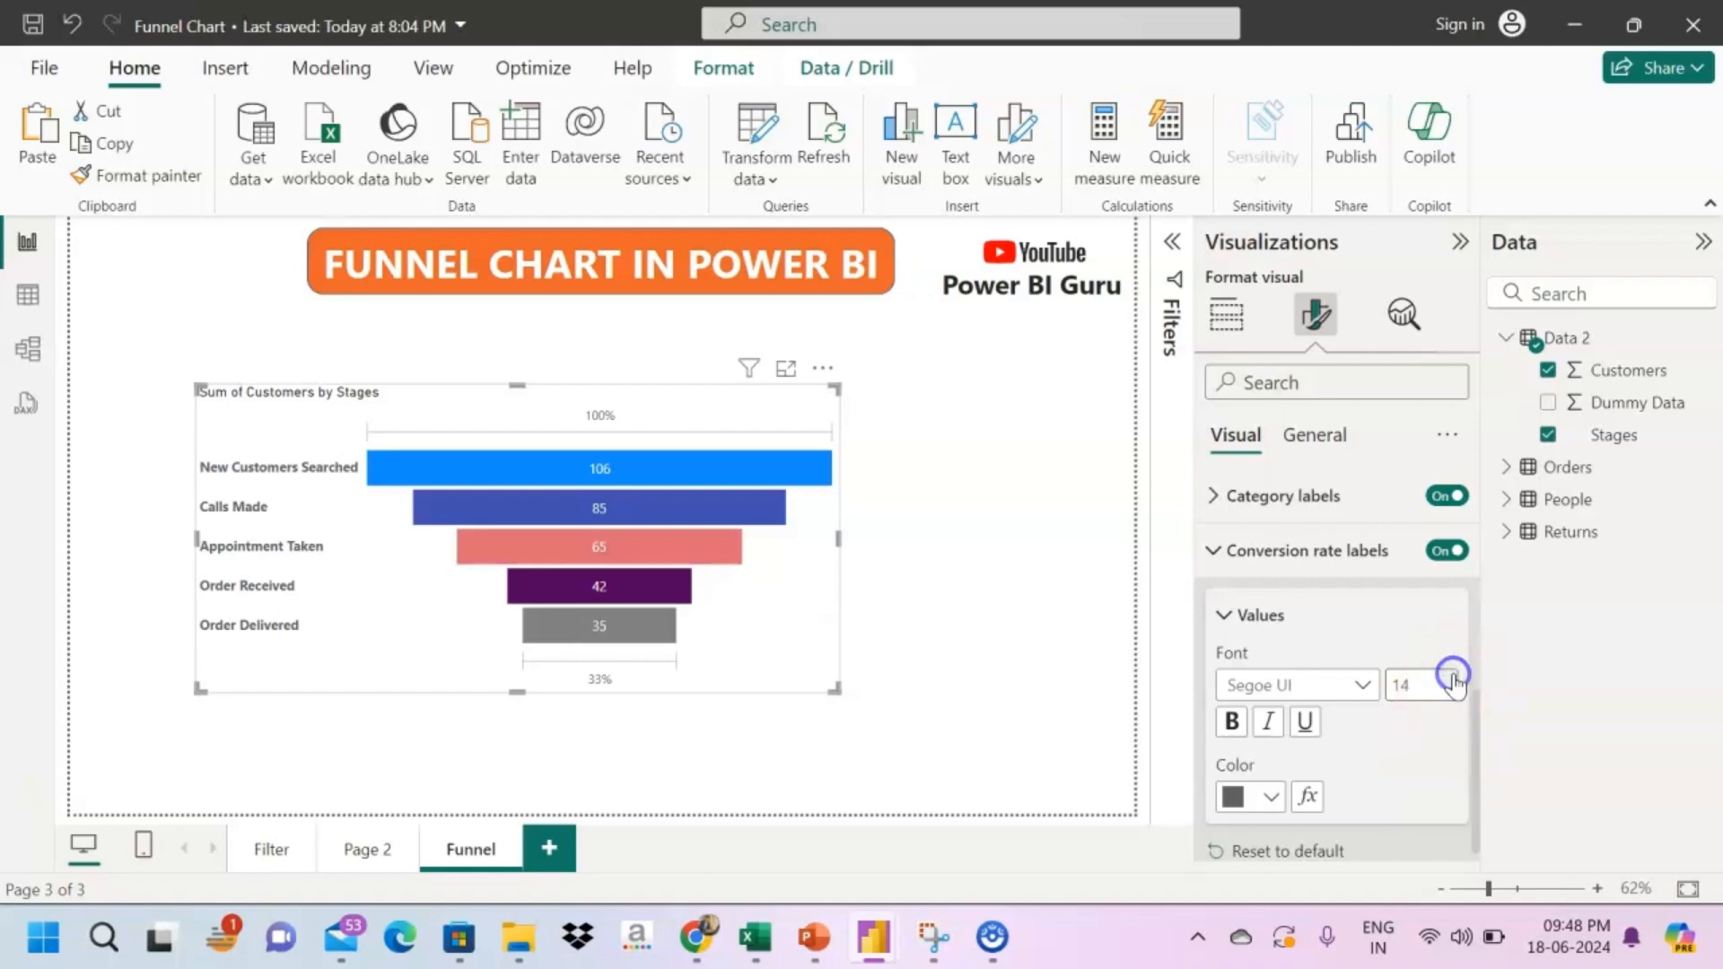
click(1454, 677)
click(1454, 677)
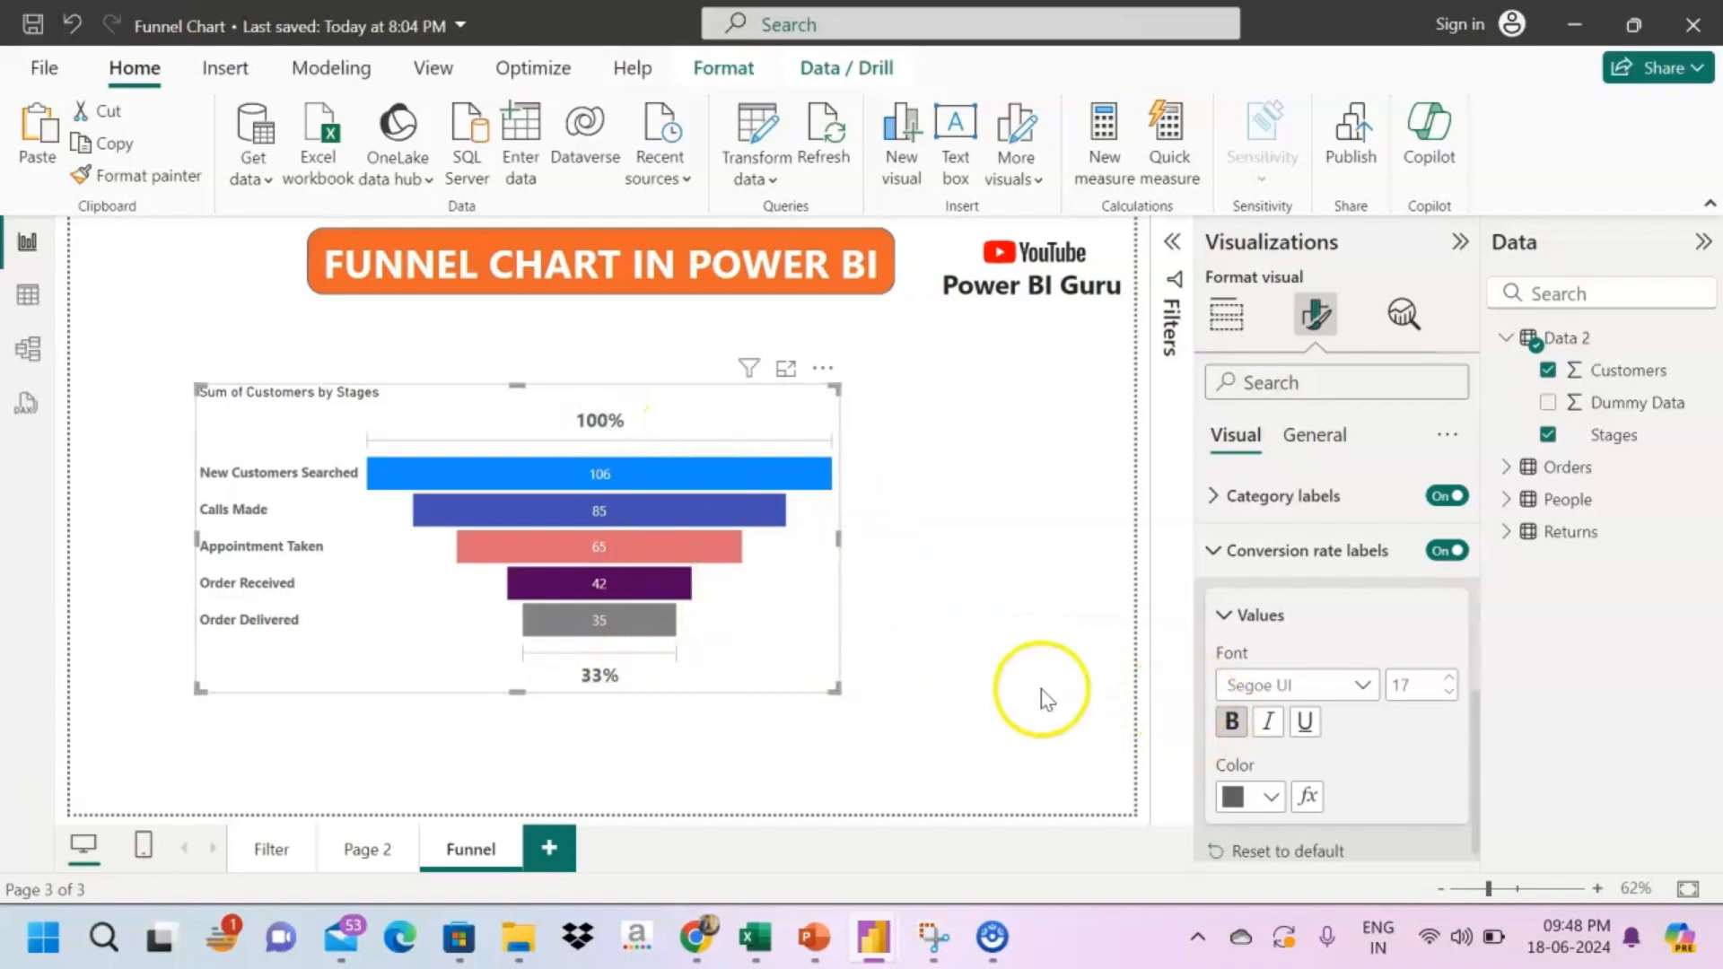
click(1226, 617)
scroll(1279, 628, up, 2)
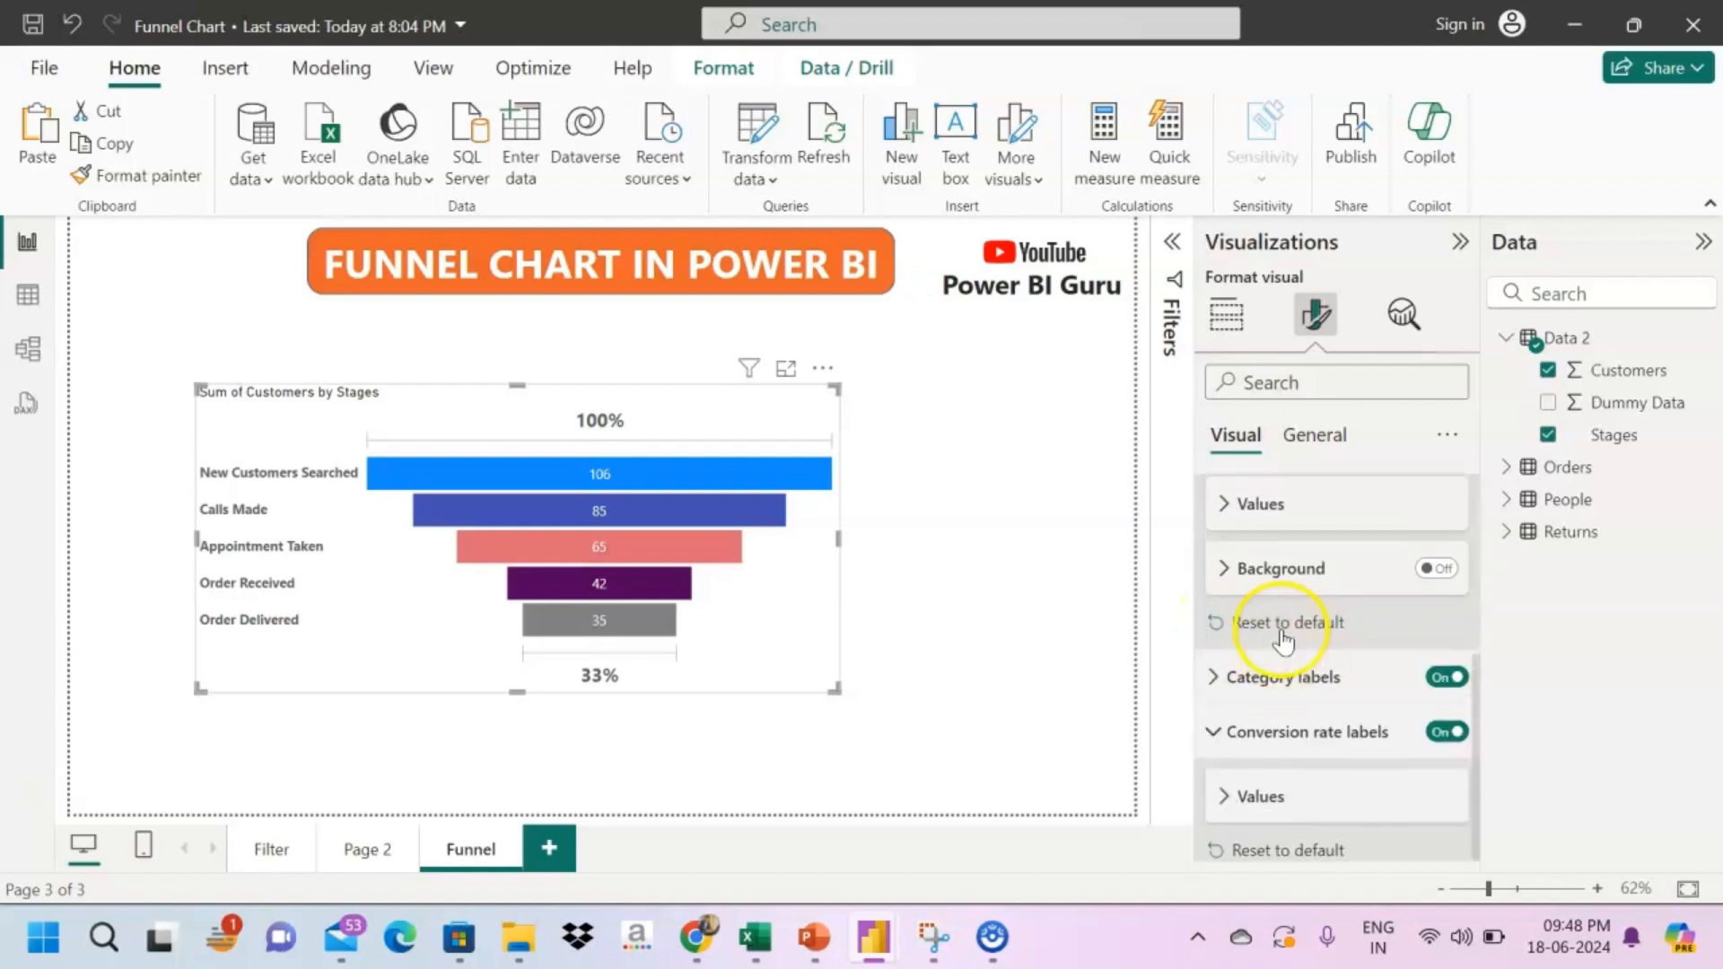
- Examine the funnel chart's general properties, including its size, position, padding and advanced options
click(1313, 438)
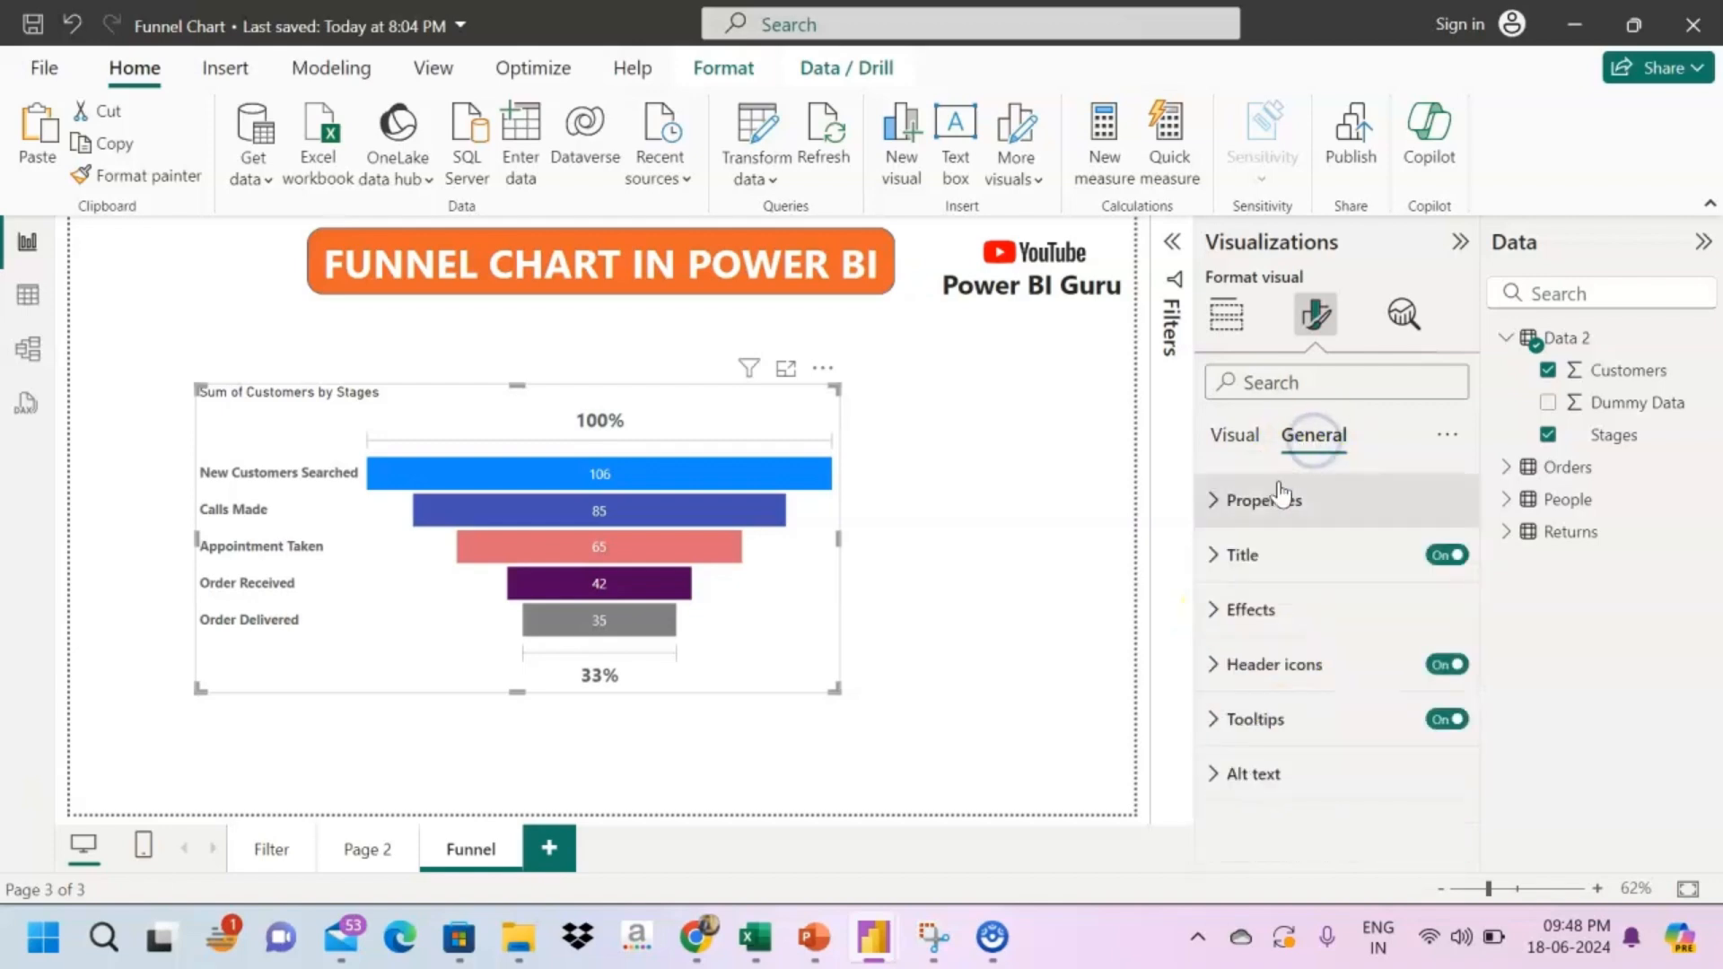
click(1216, 503)
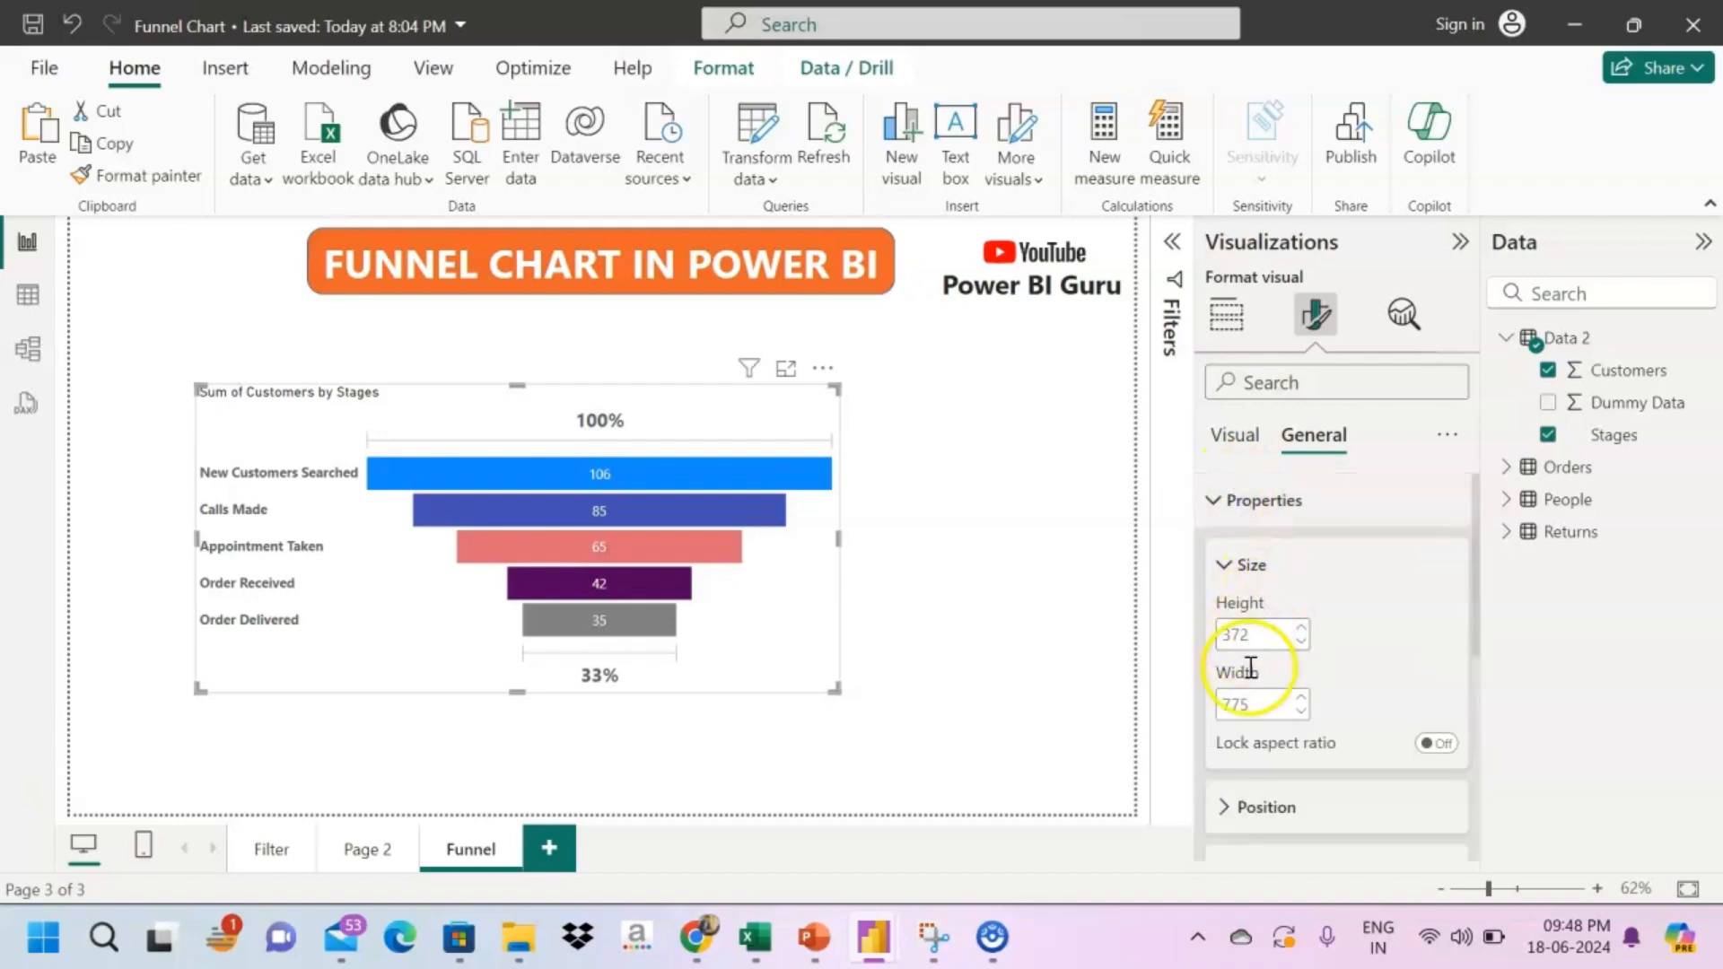
scroll(1246, 744, down, 2)
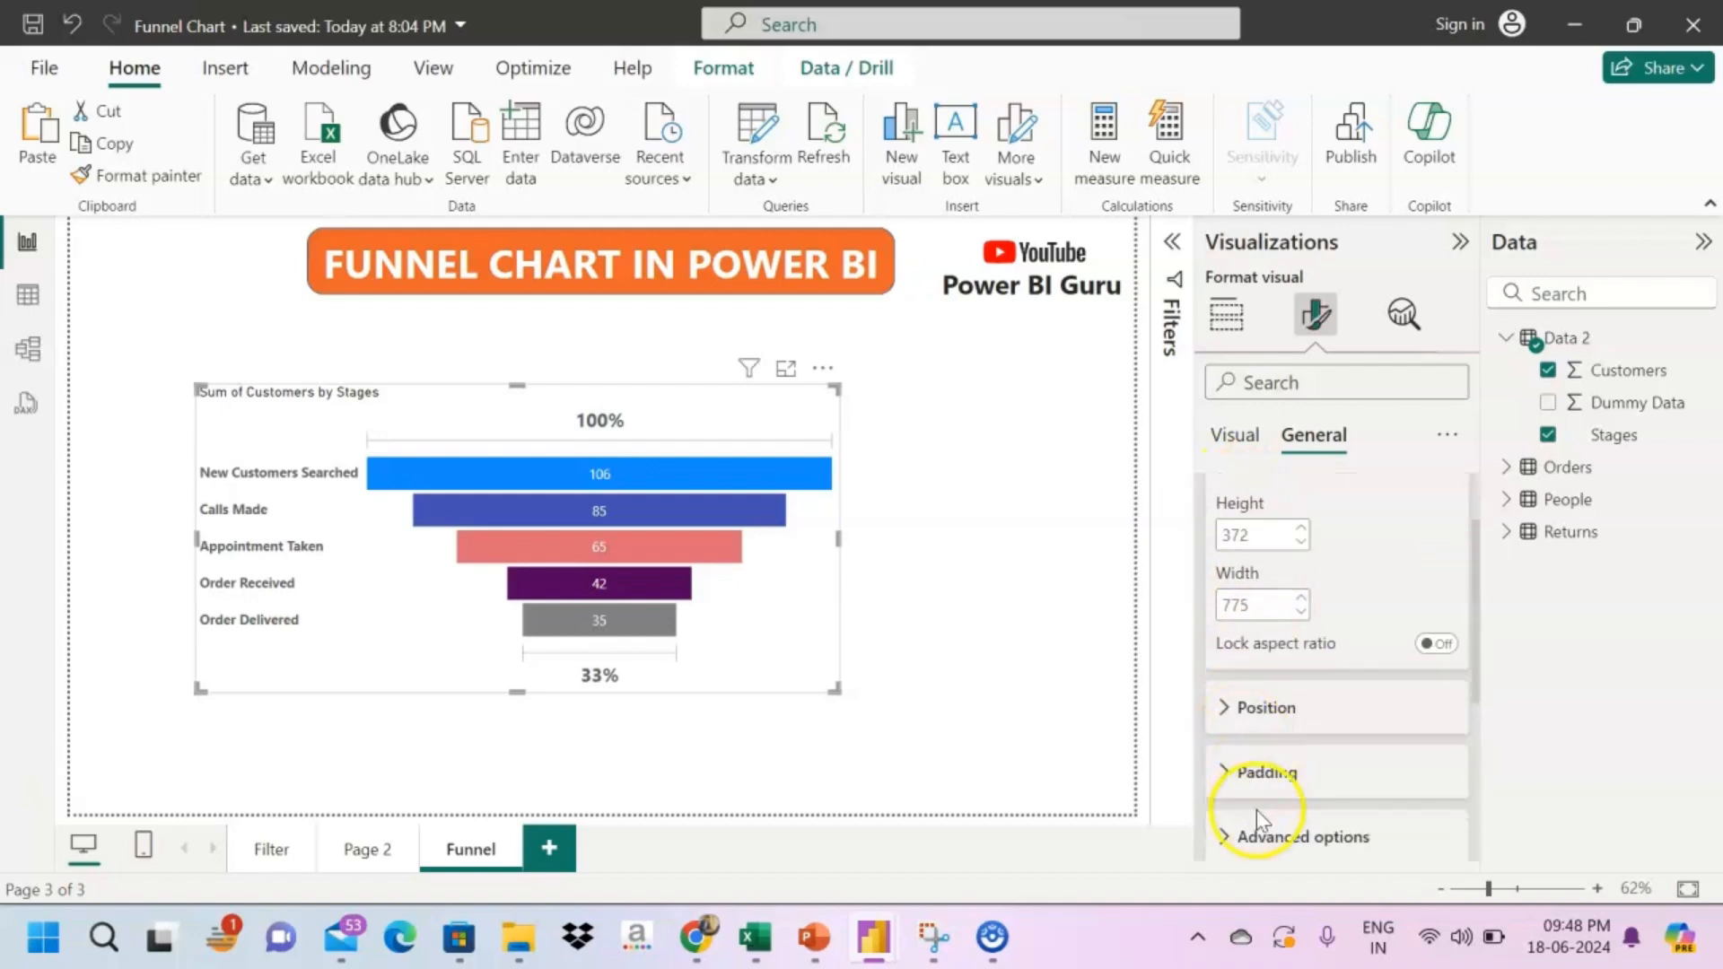
scroll(1256, 810, down, 1)
scroll(1237, 669, up, 3)
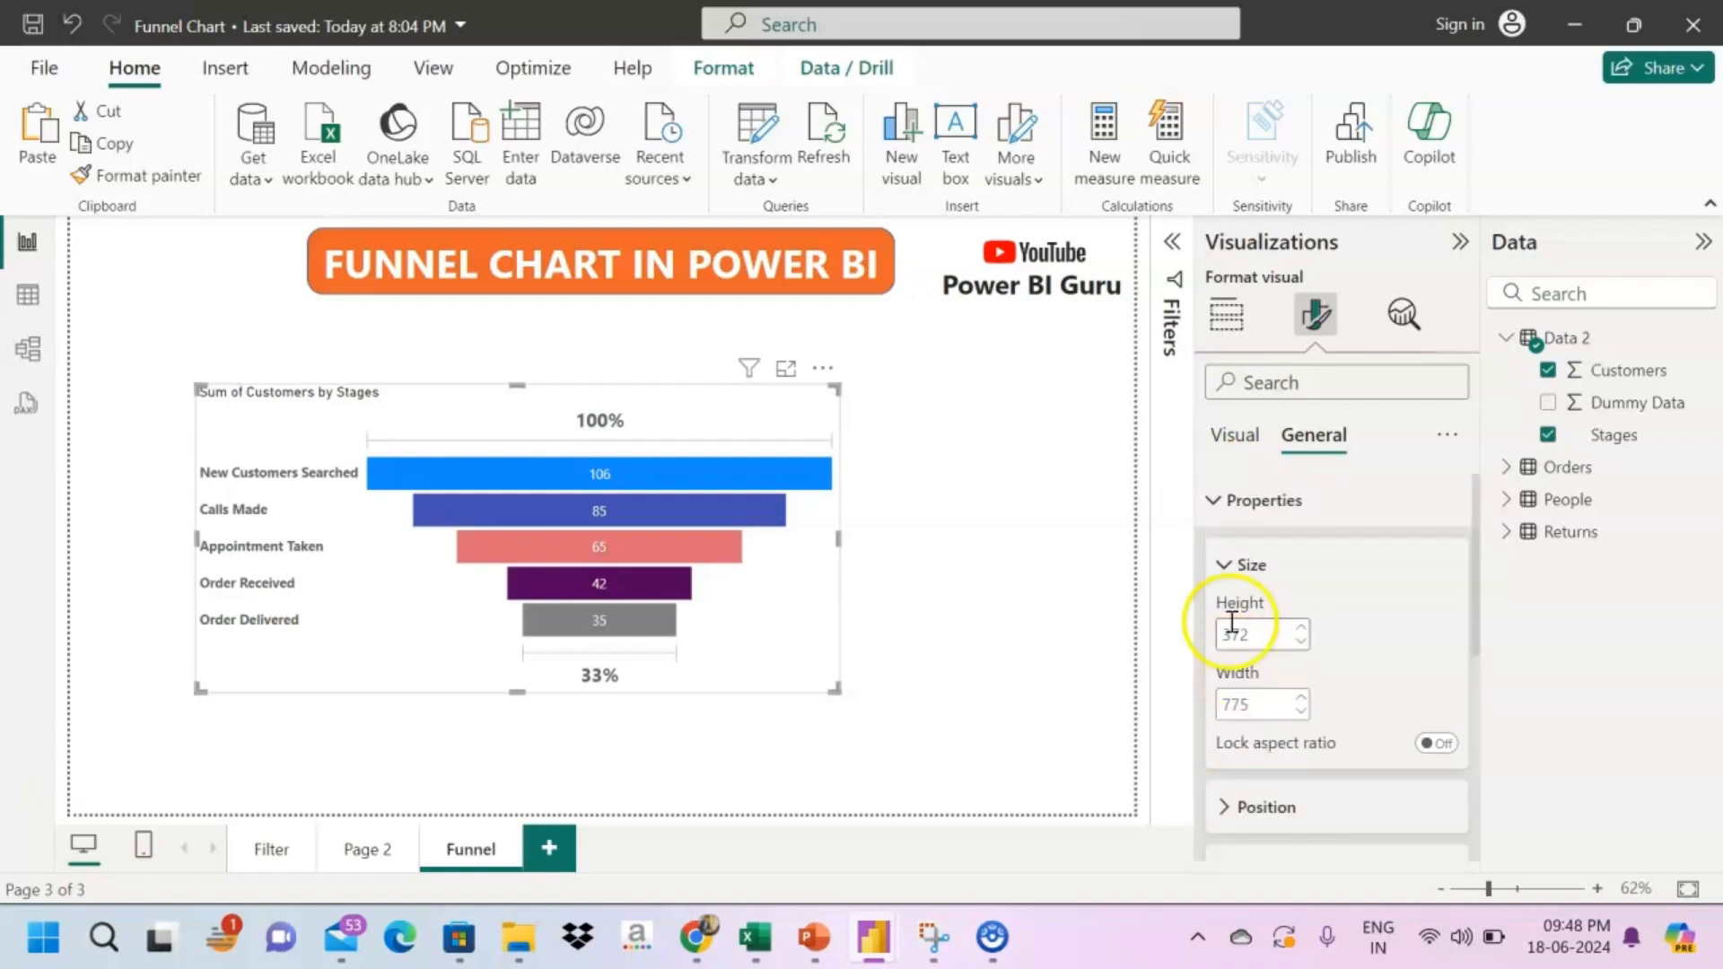
click(1219, 505)
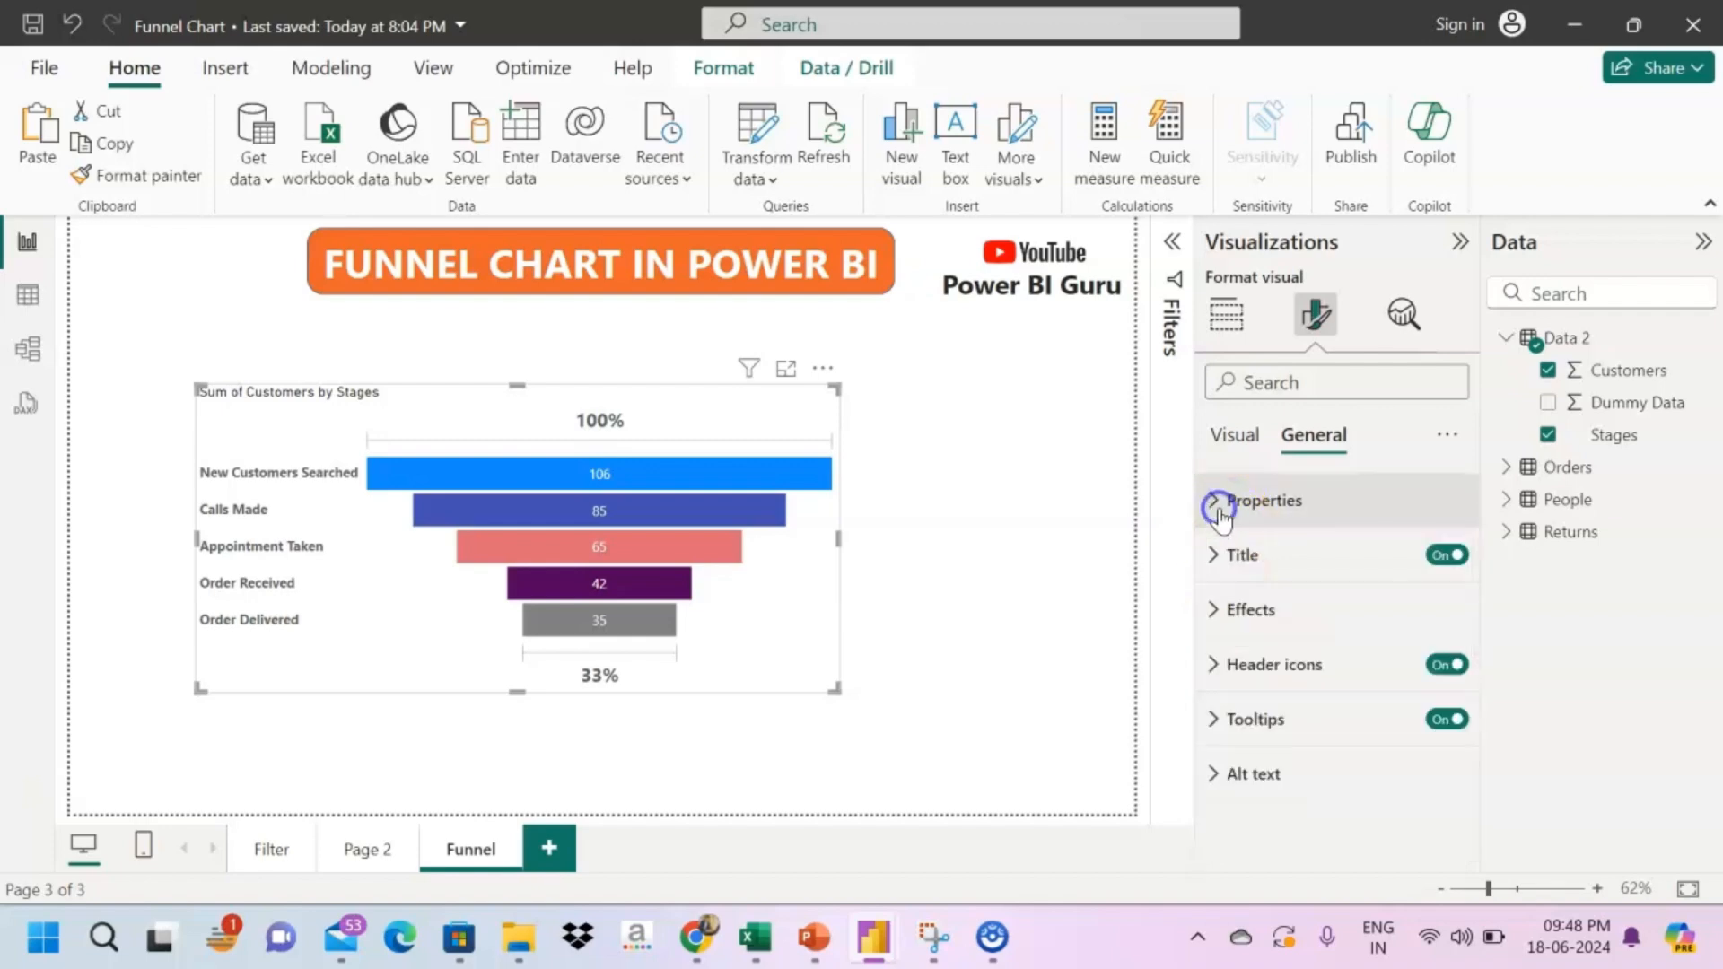
- Center the funnel chart's title horizontally in the title settings
click(1218, 563)
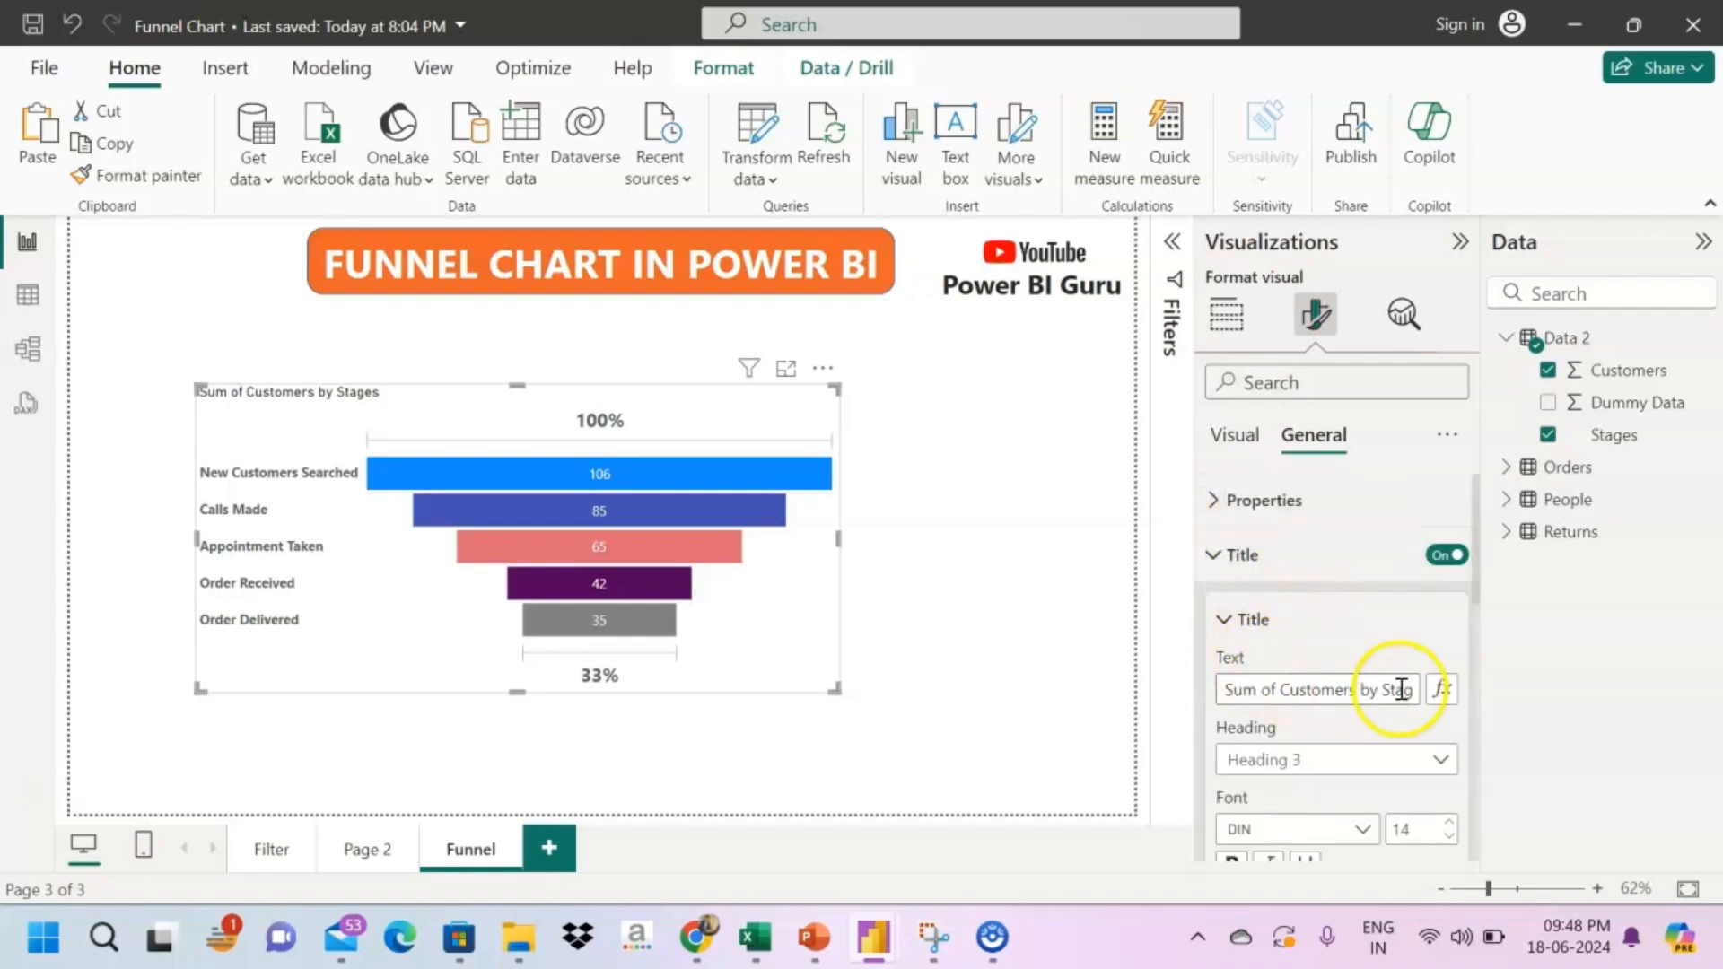
scroll(1366, 761, down, 3)
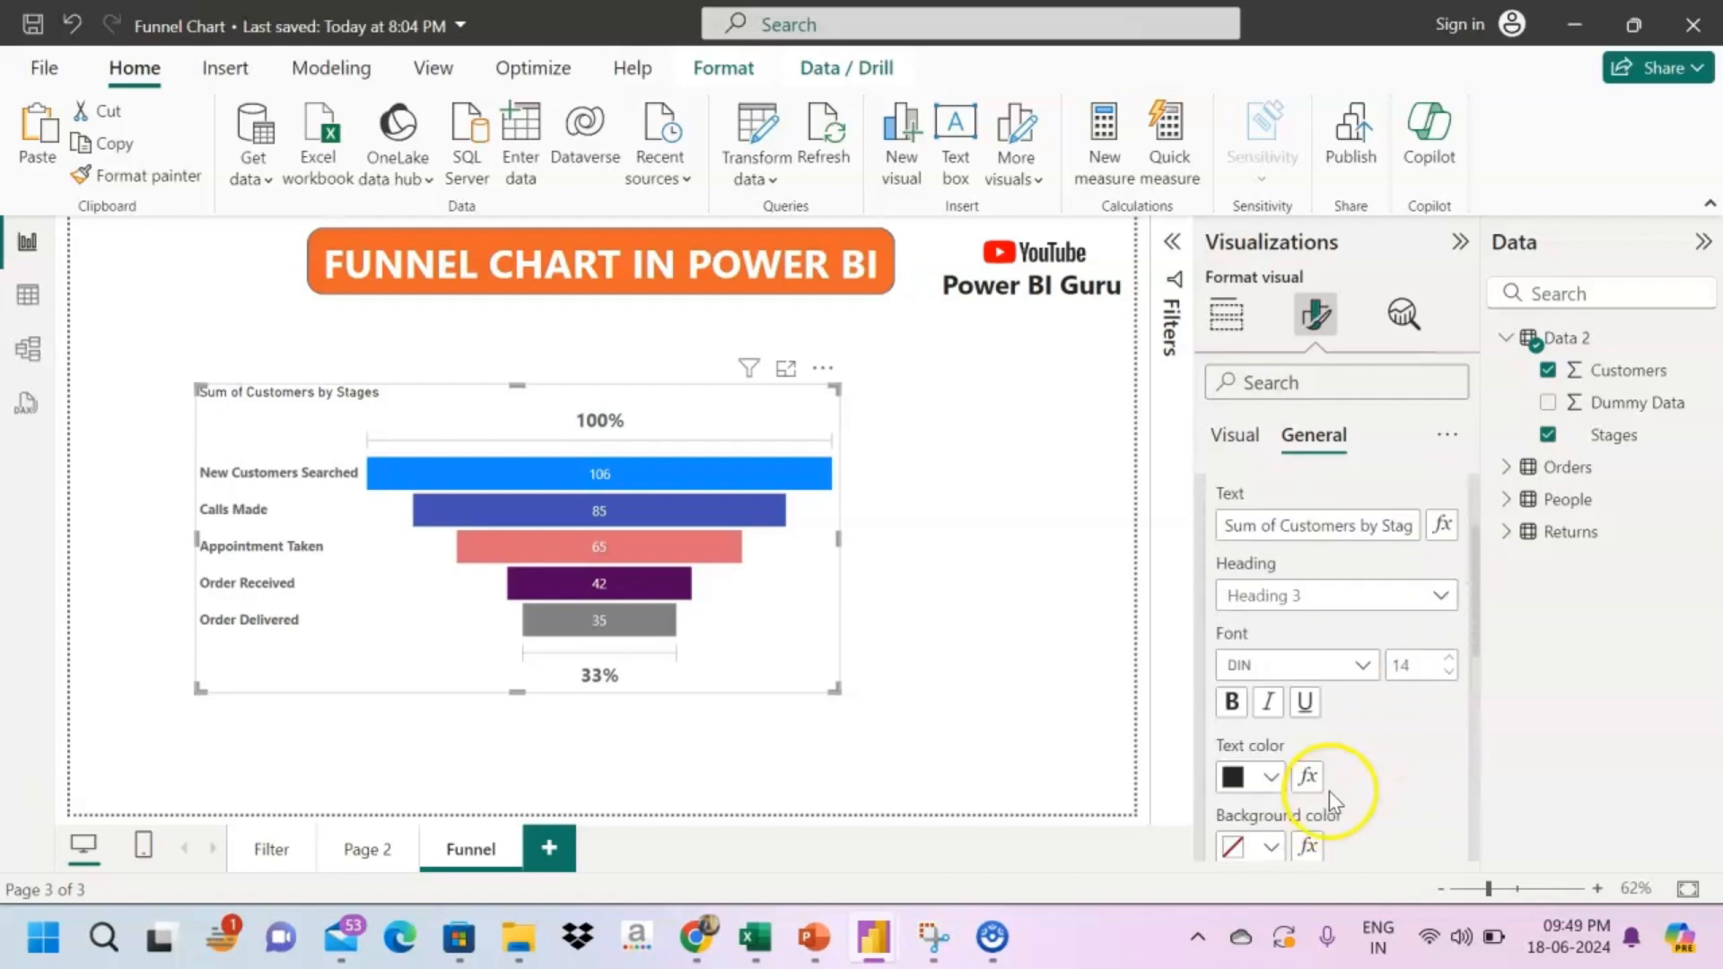
scroll(1331, 789, down, 2)
click(1270, 803)
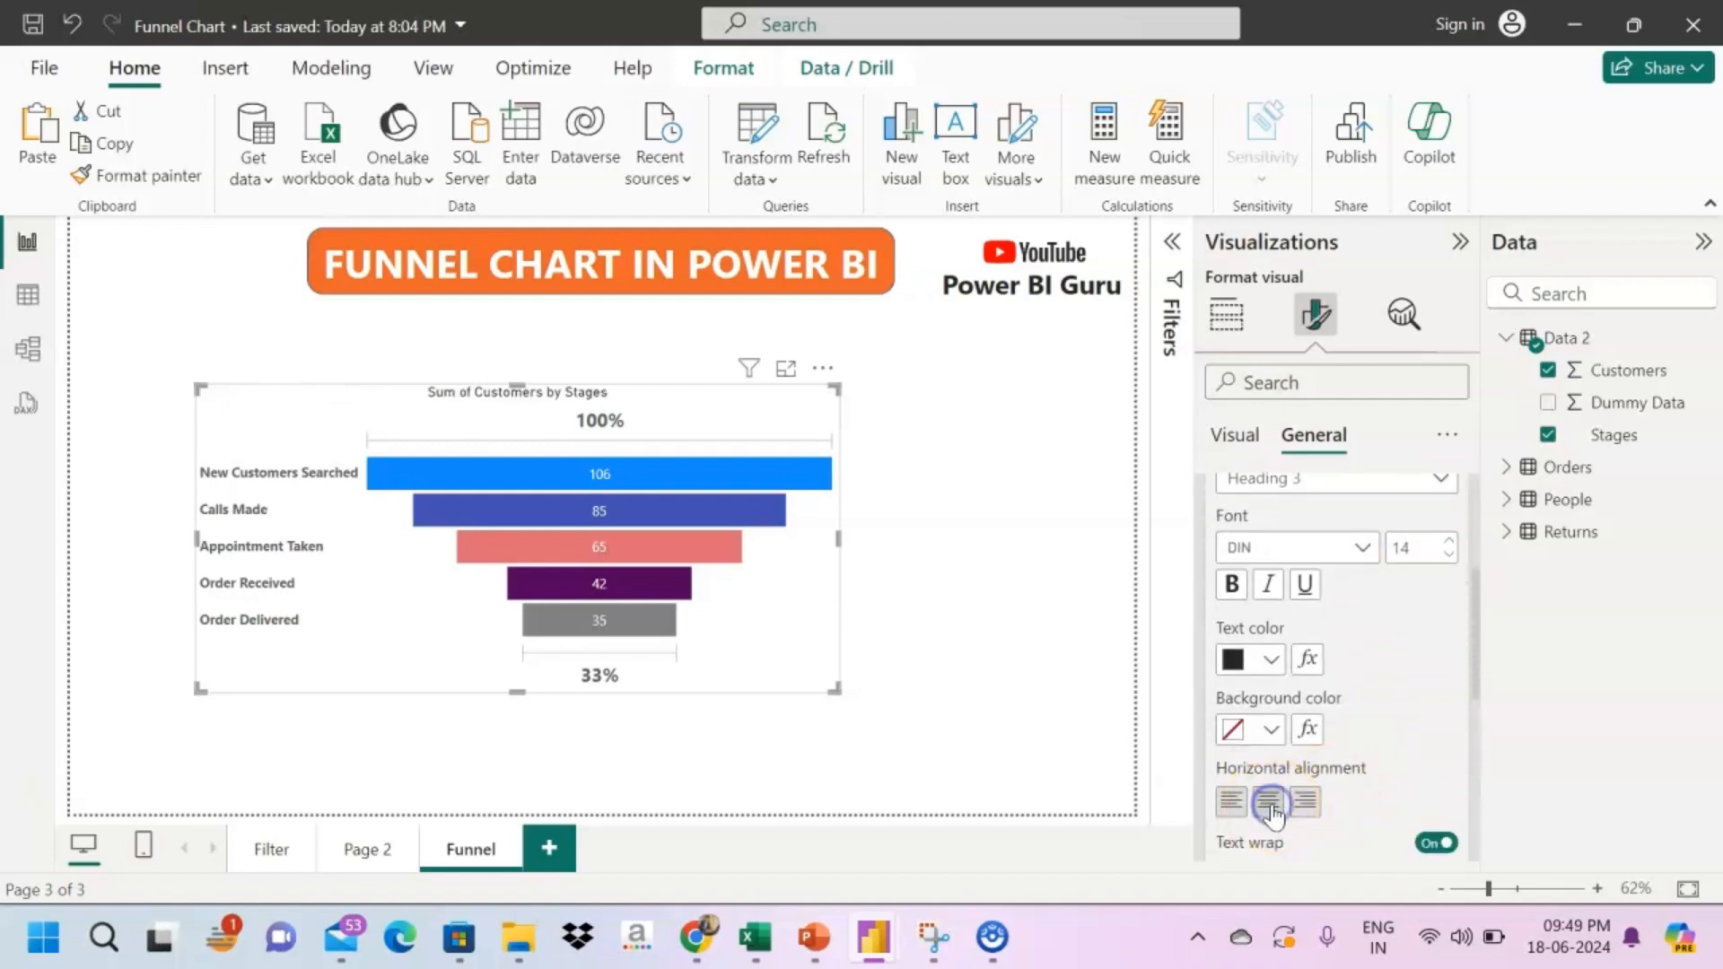
- Give the funnel chart's title white text on a dark blue background
click(1282, 664)
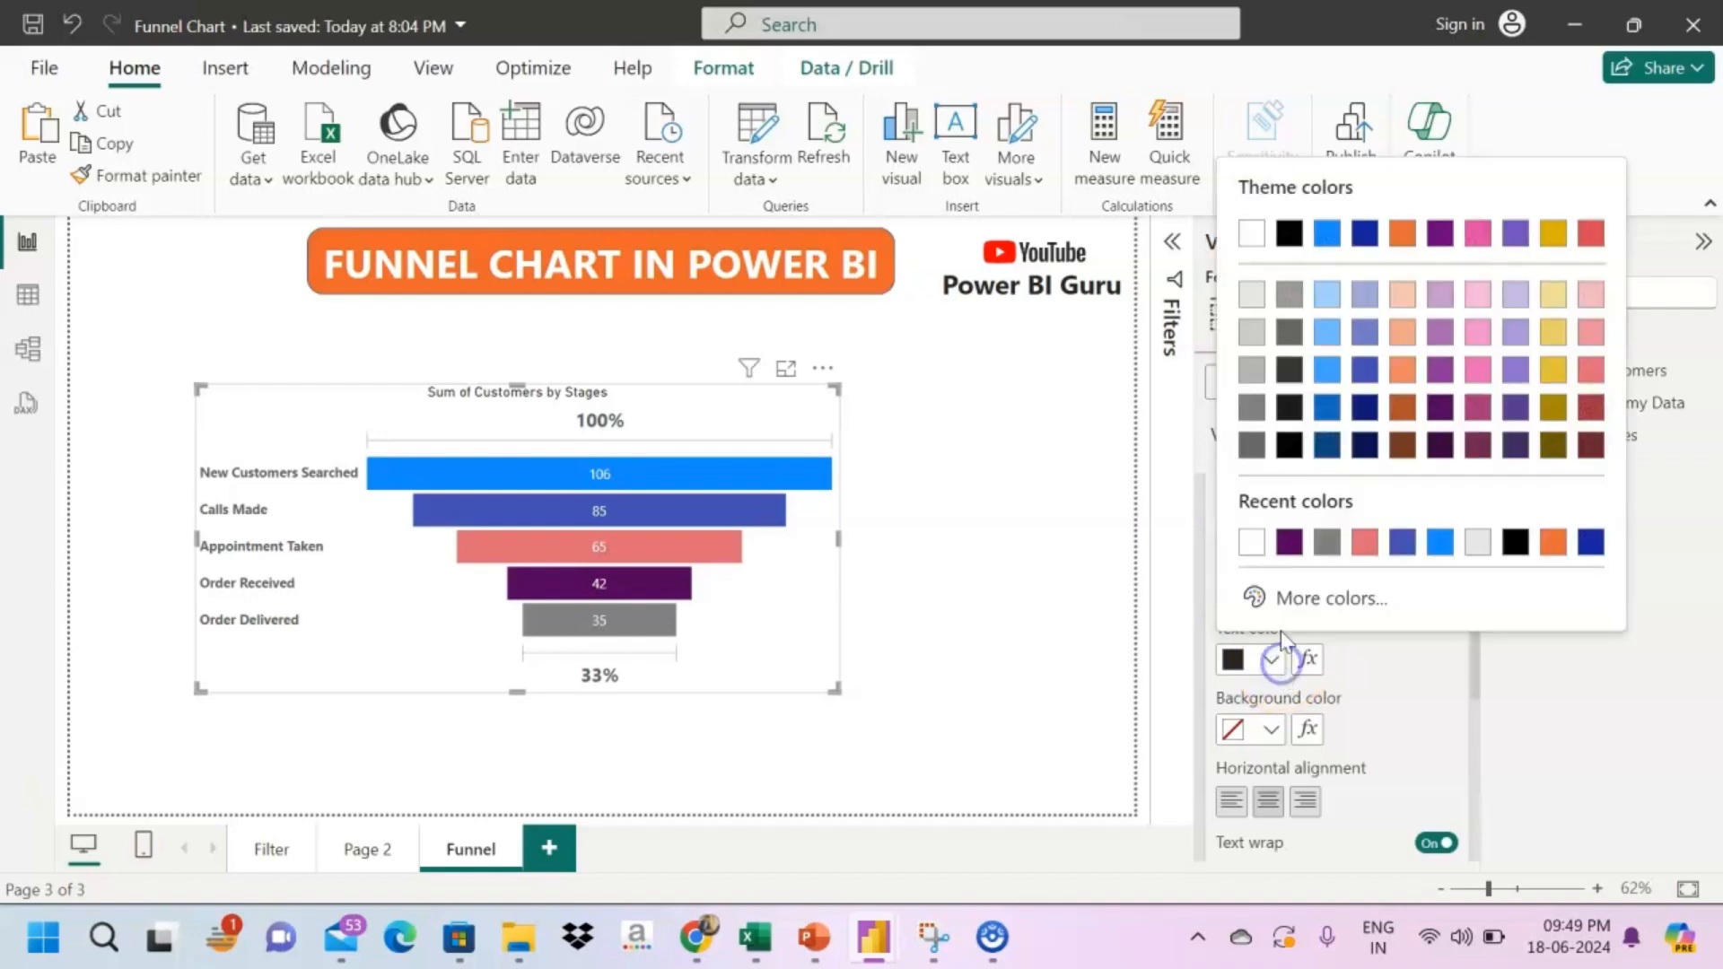
click(1256, 541)
click(1268, 734)
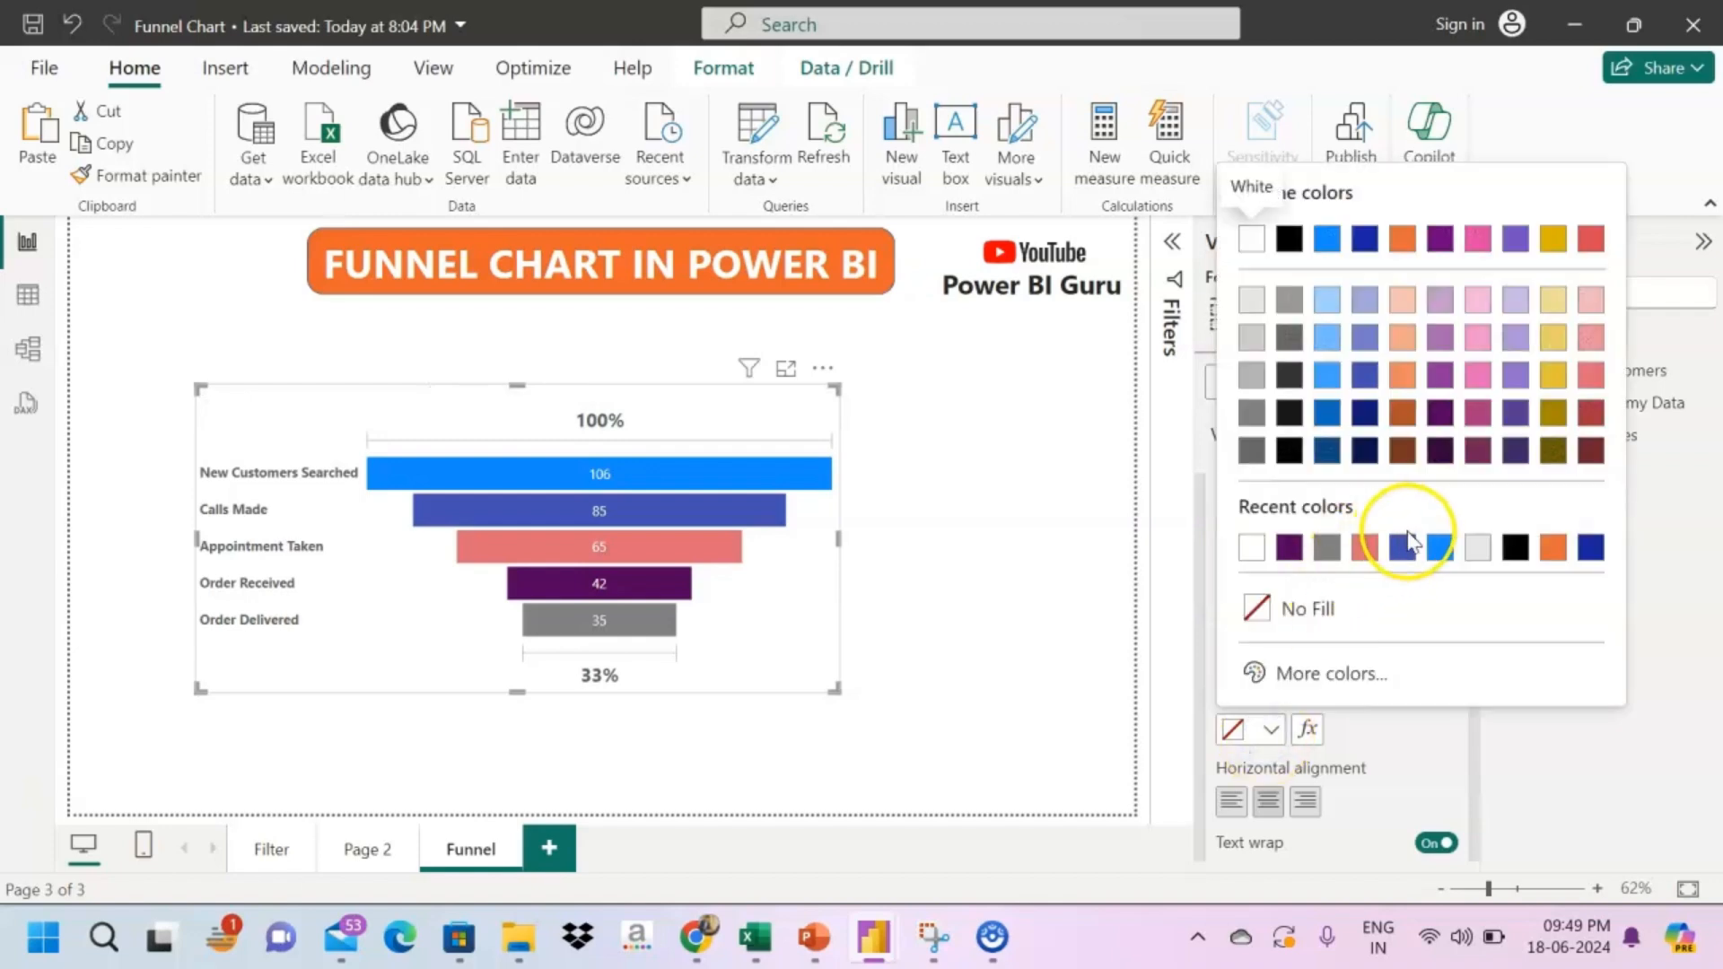
click(1591, 548)
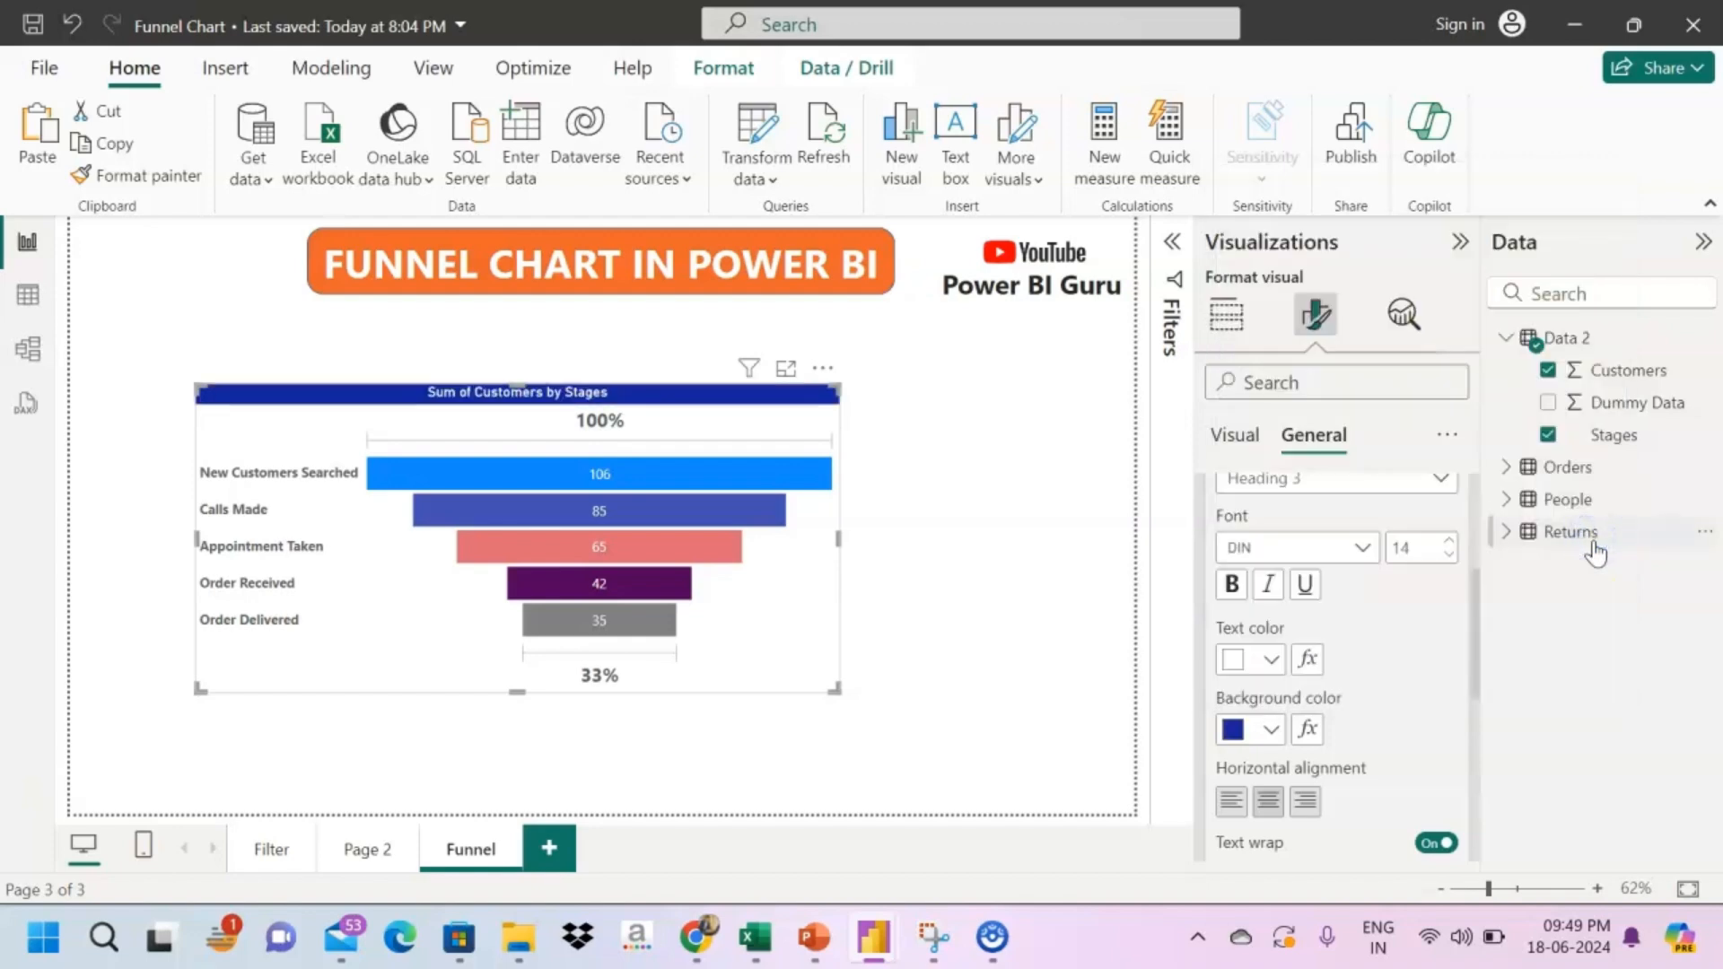
scroll(1369, 620, up, 3)
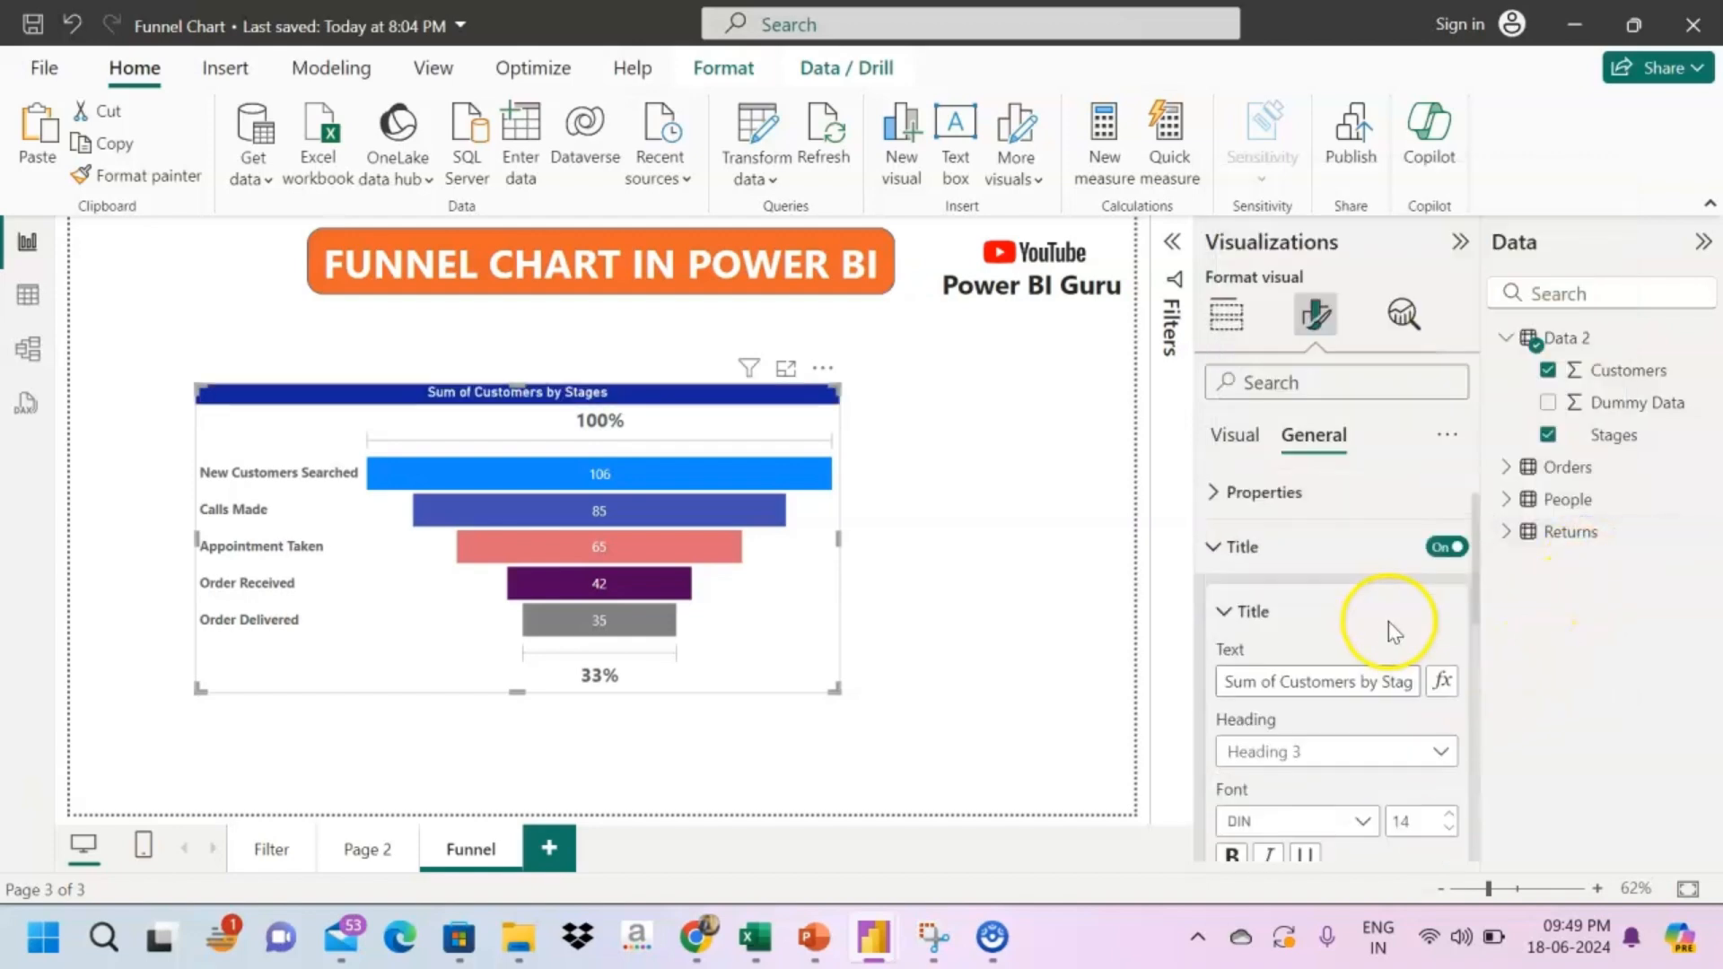
click(1214, 549)
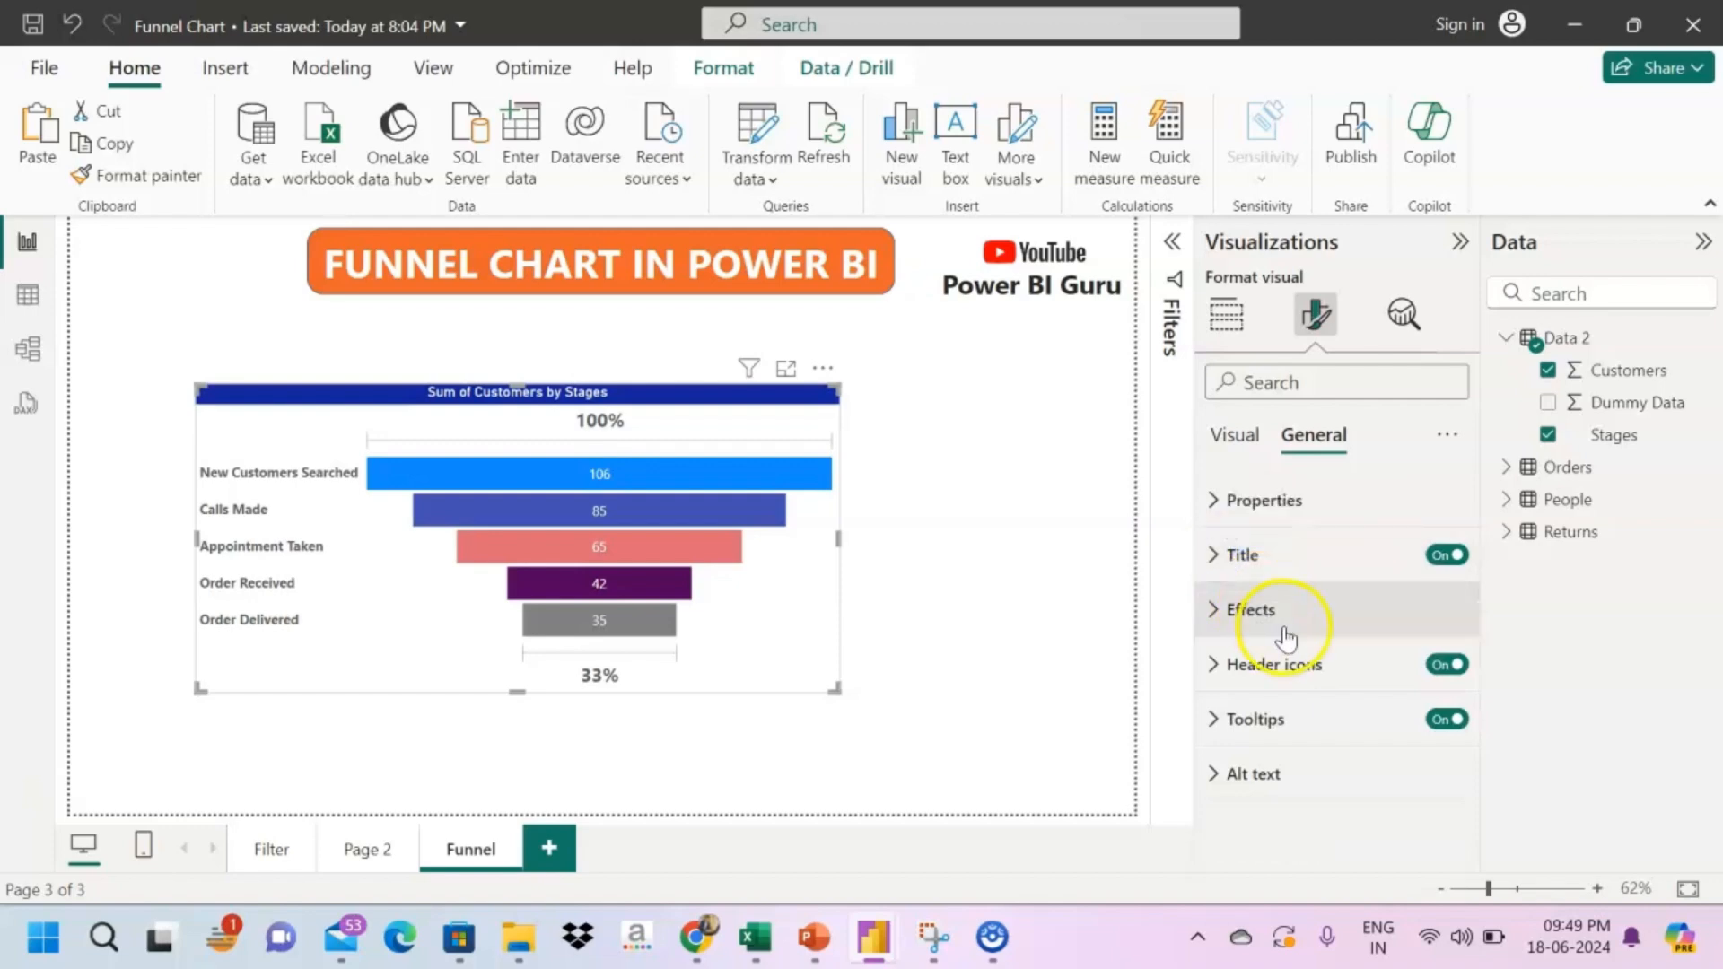
- Set the funnel chart's background color to light gray after trying a darker gray
click(1214, 609)
scroll(1344, 697, down, 1)
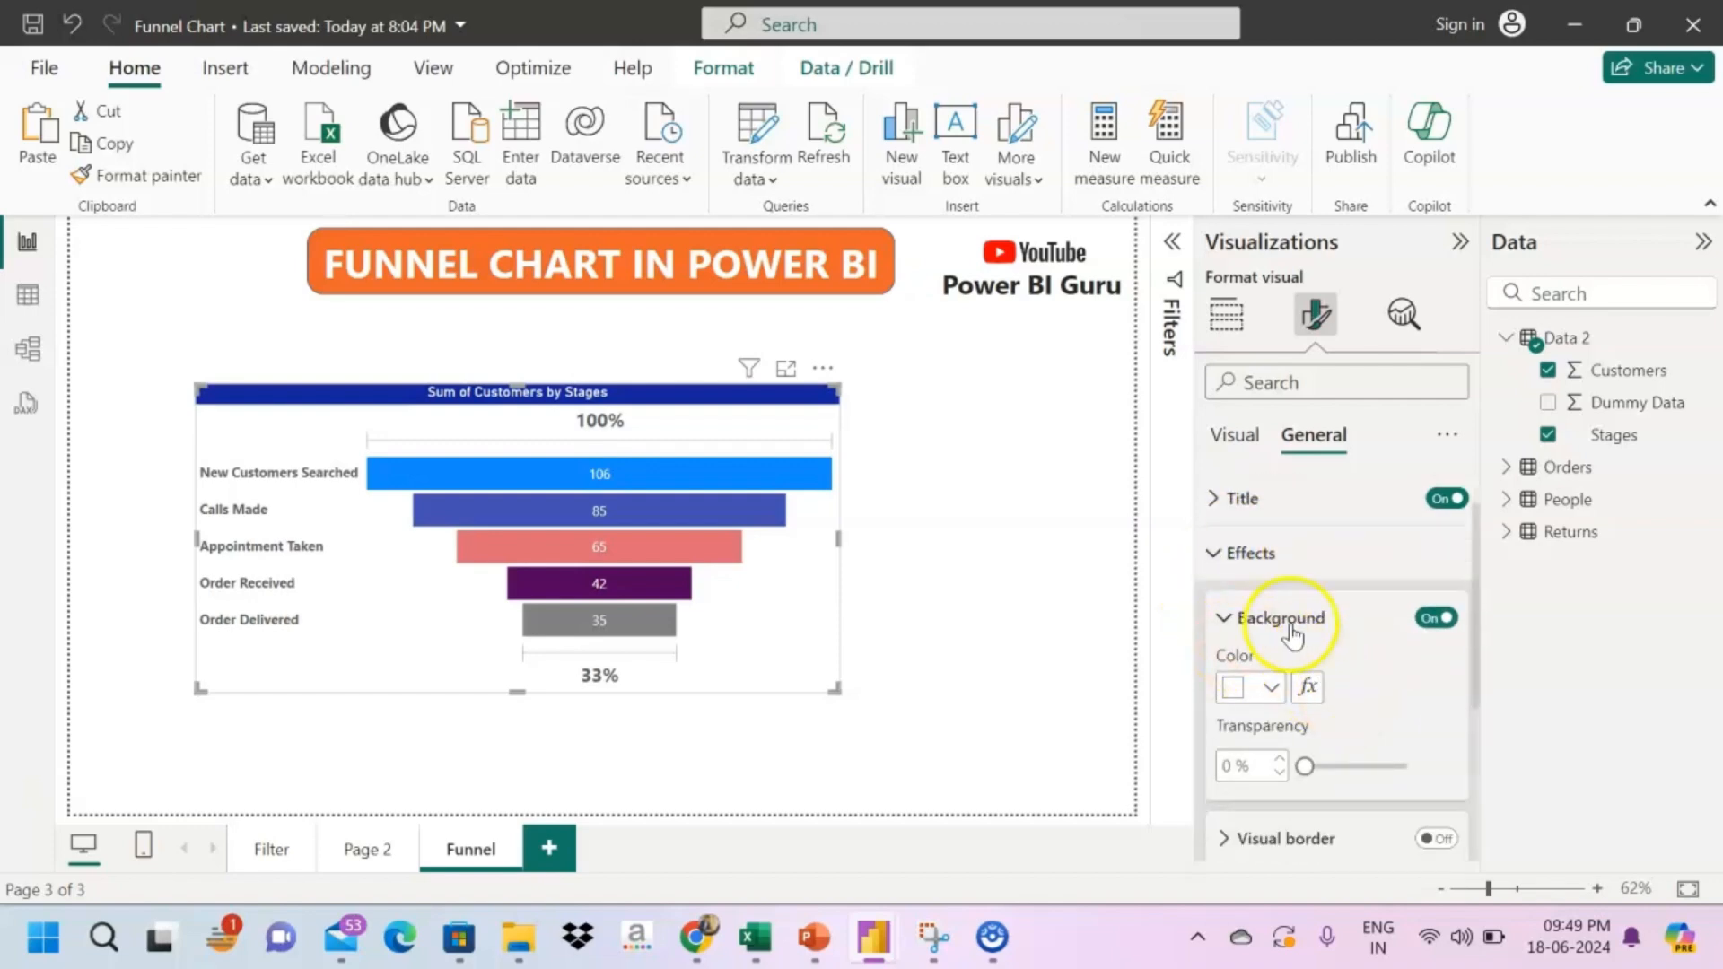
click(1274, 689)
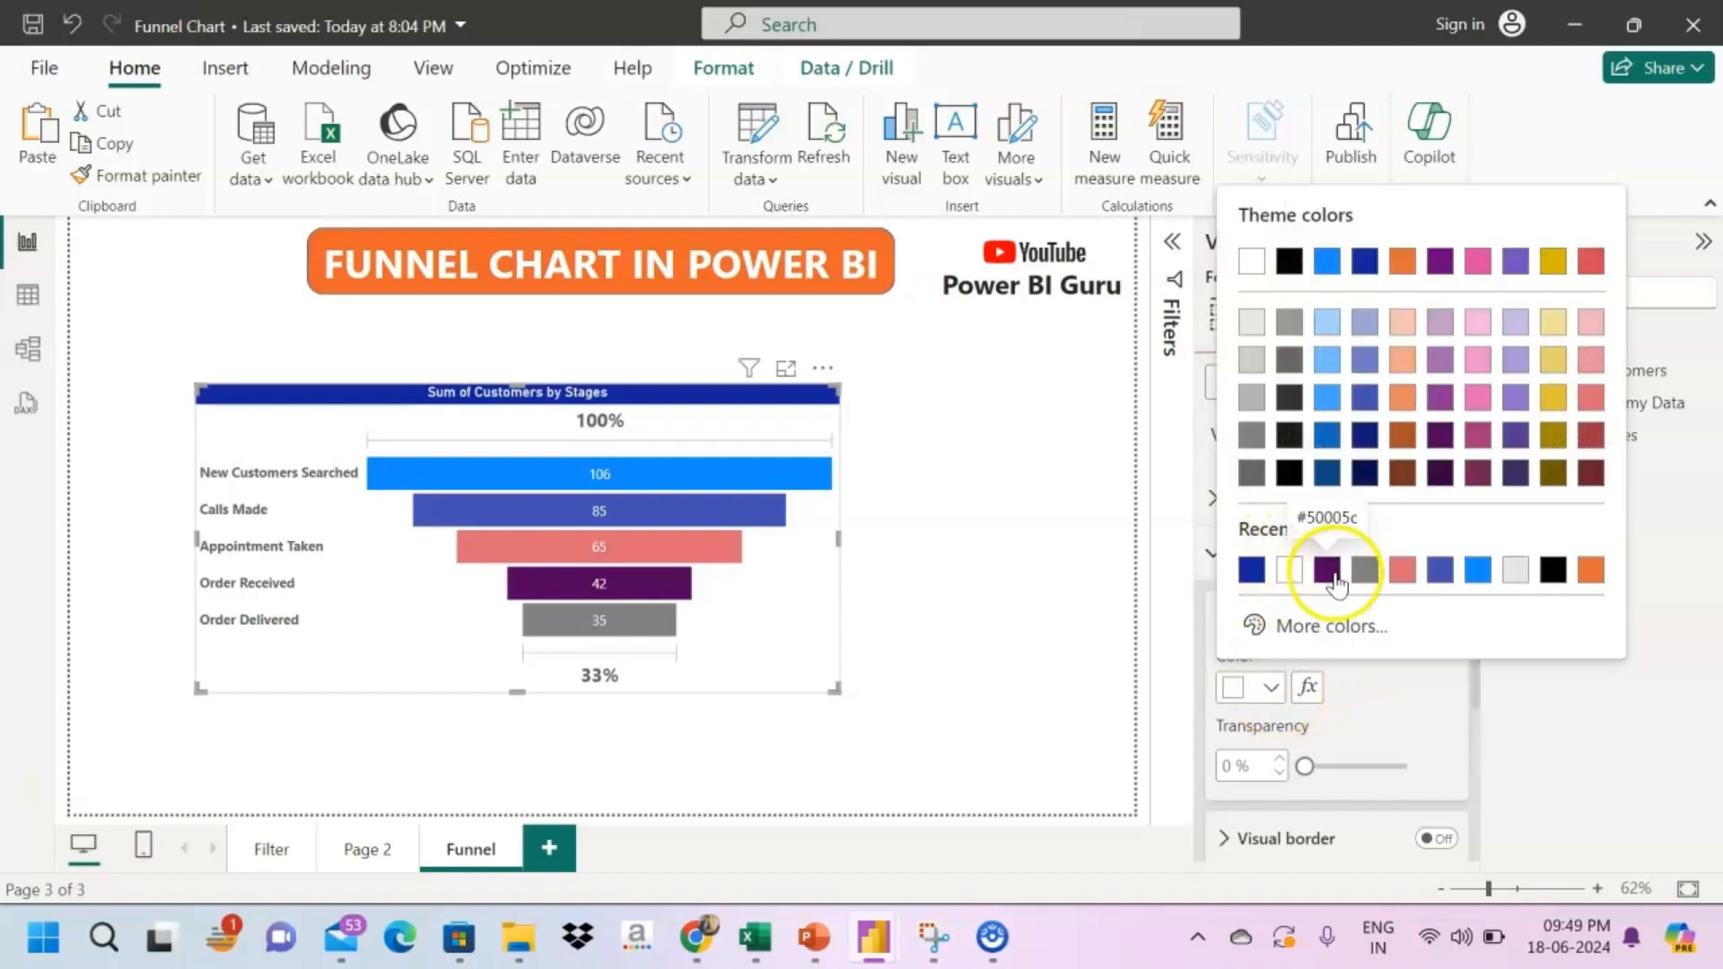
click(1362, 572)
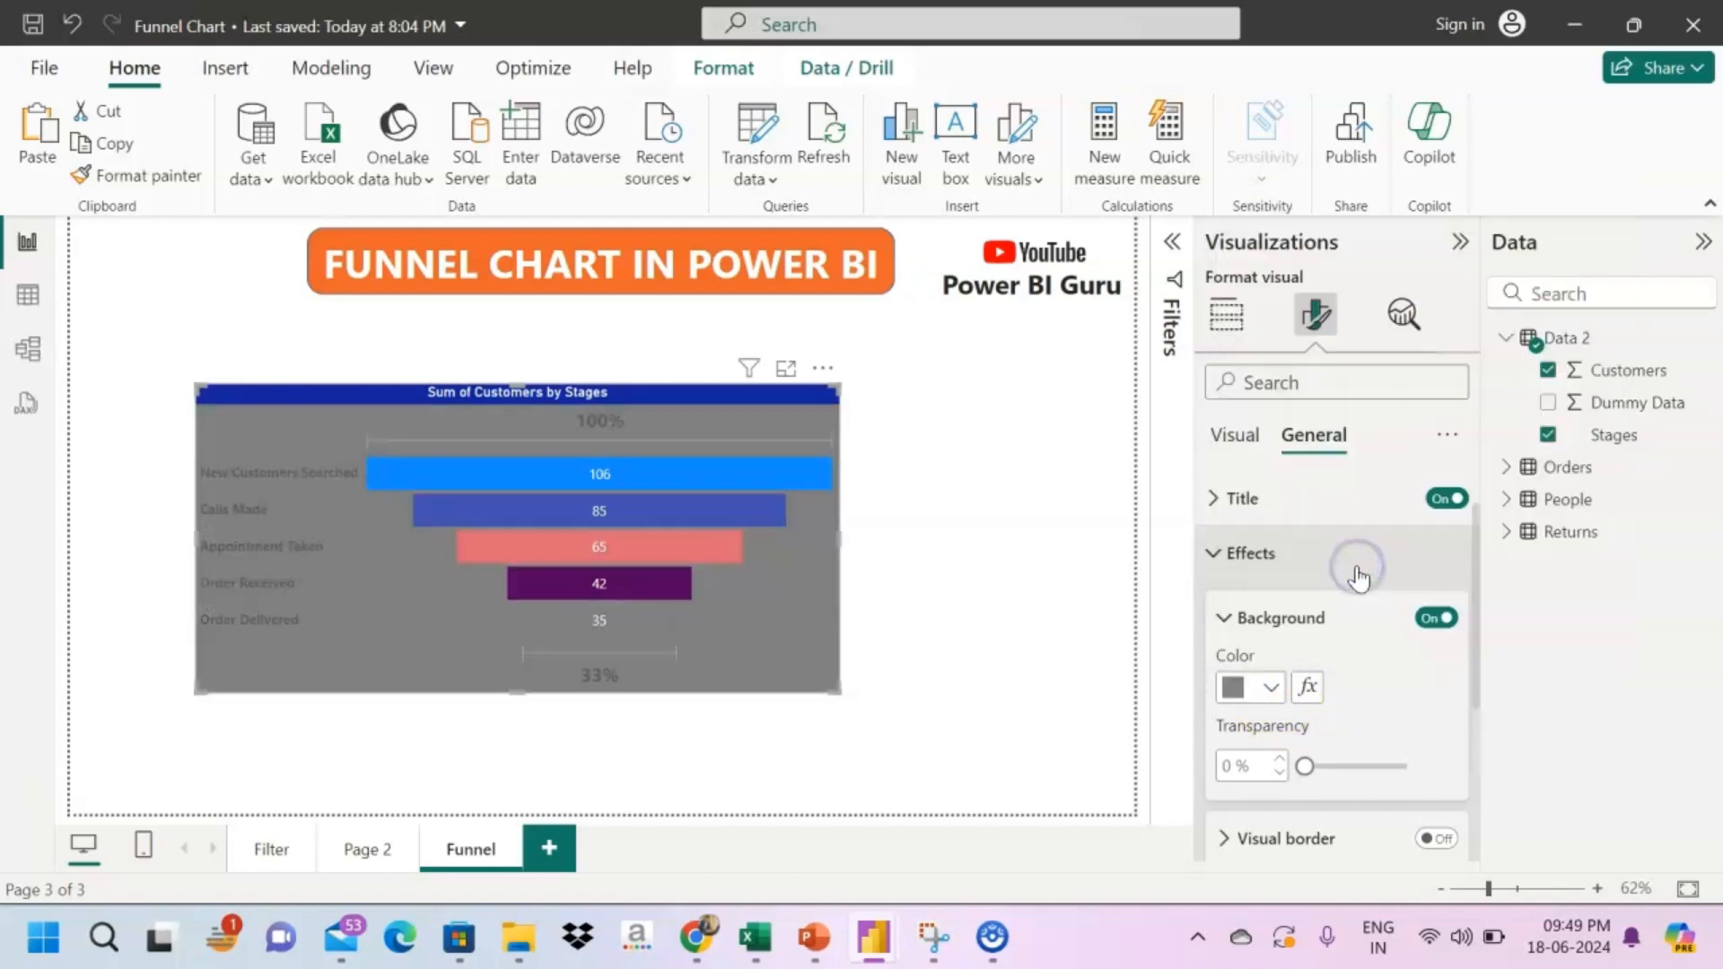
click(1271, 687)
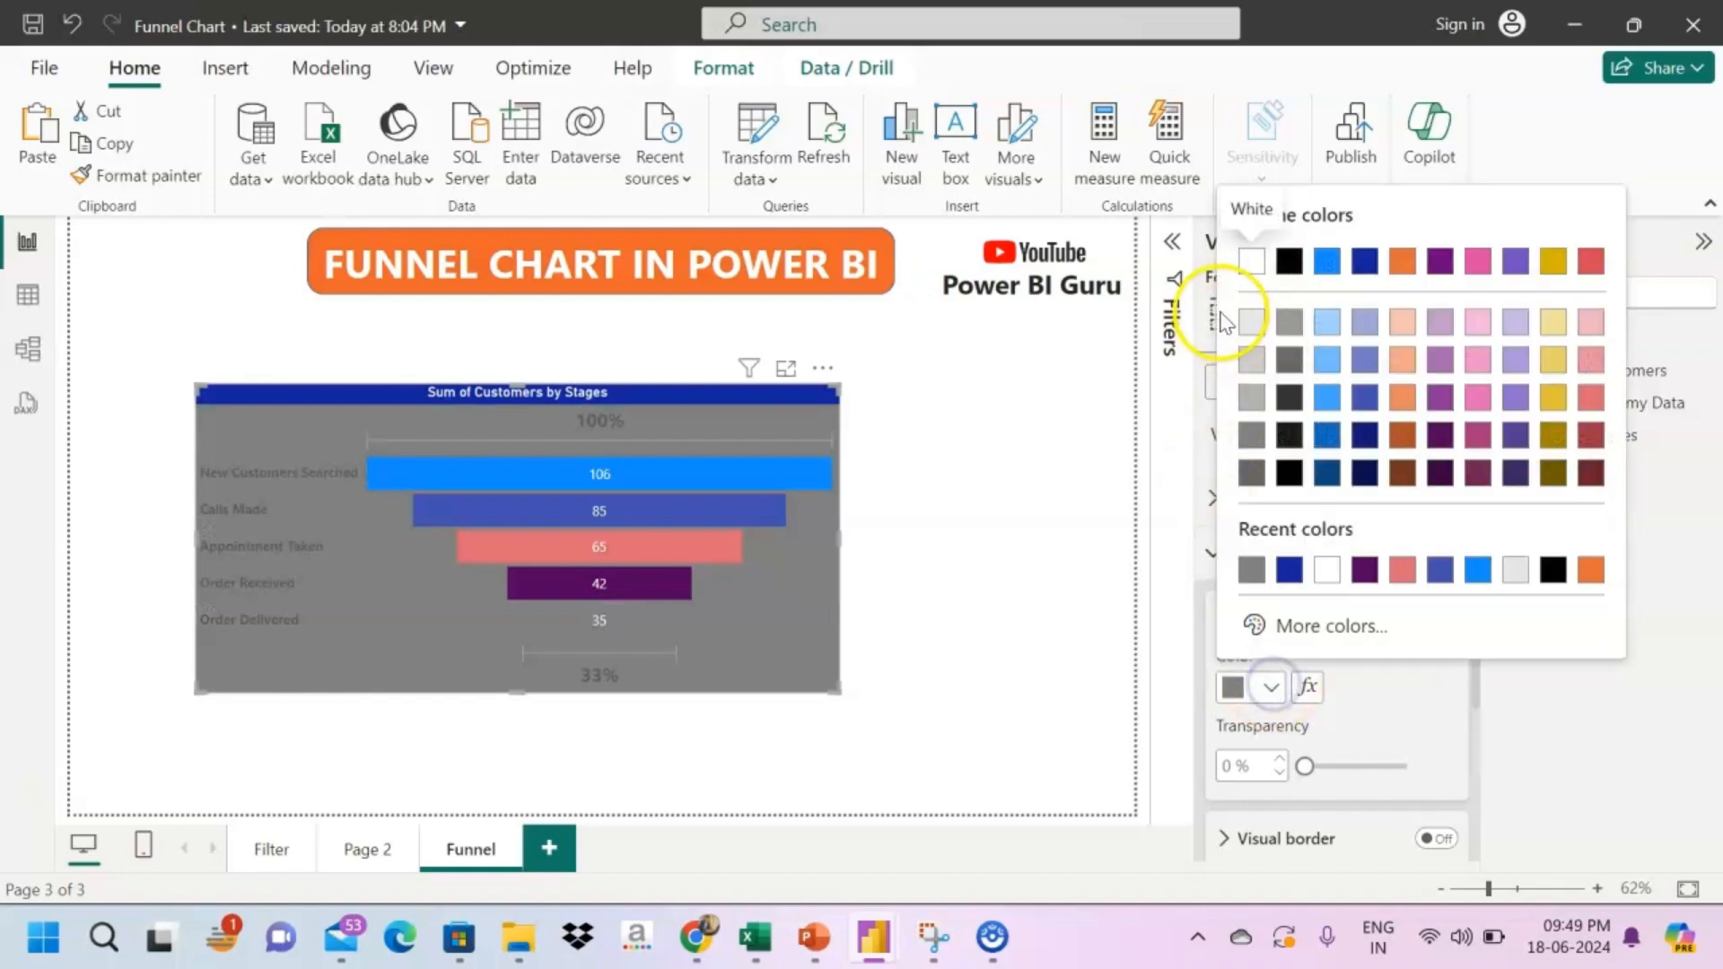
click(1251, 321)
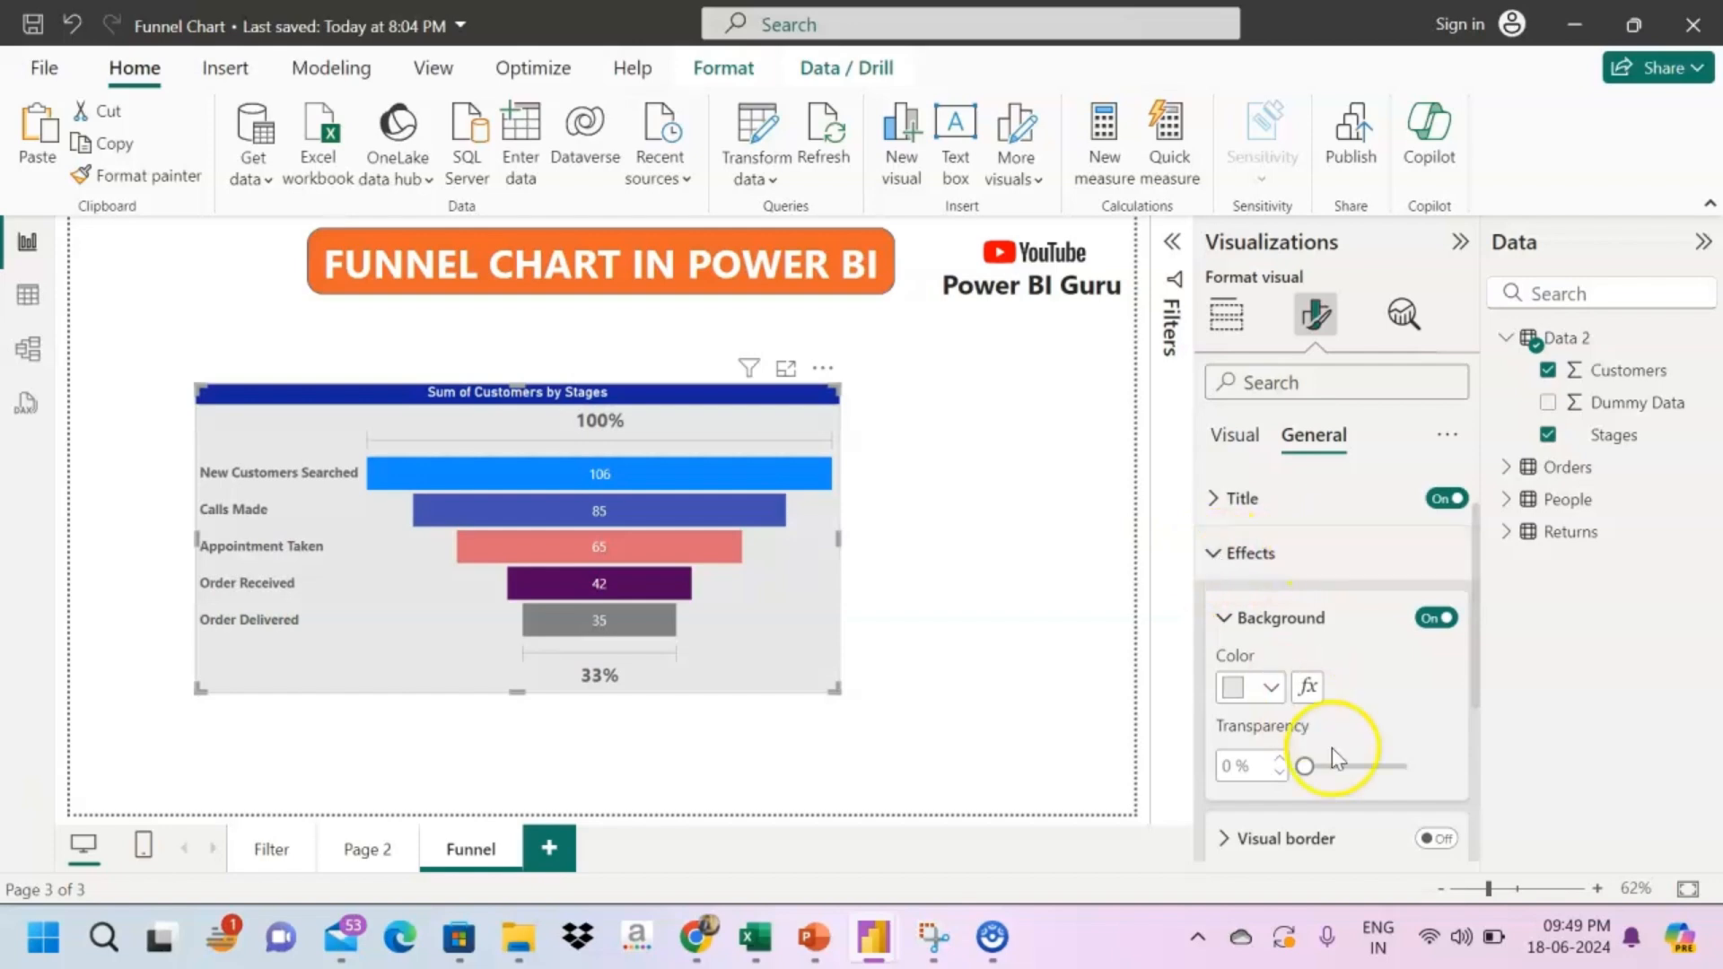
- Turn on the visual border around the funnel chart and view it with the chart deselected
scroll(1323, 761, down, 2)
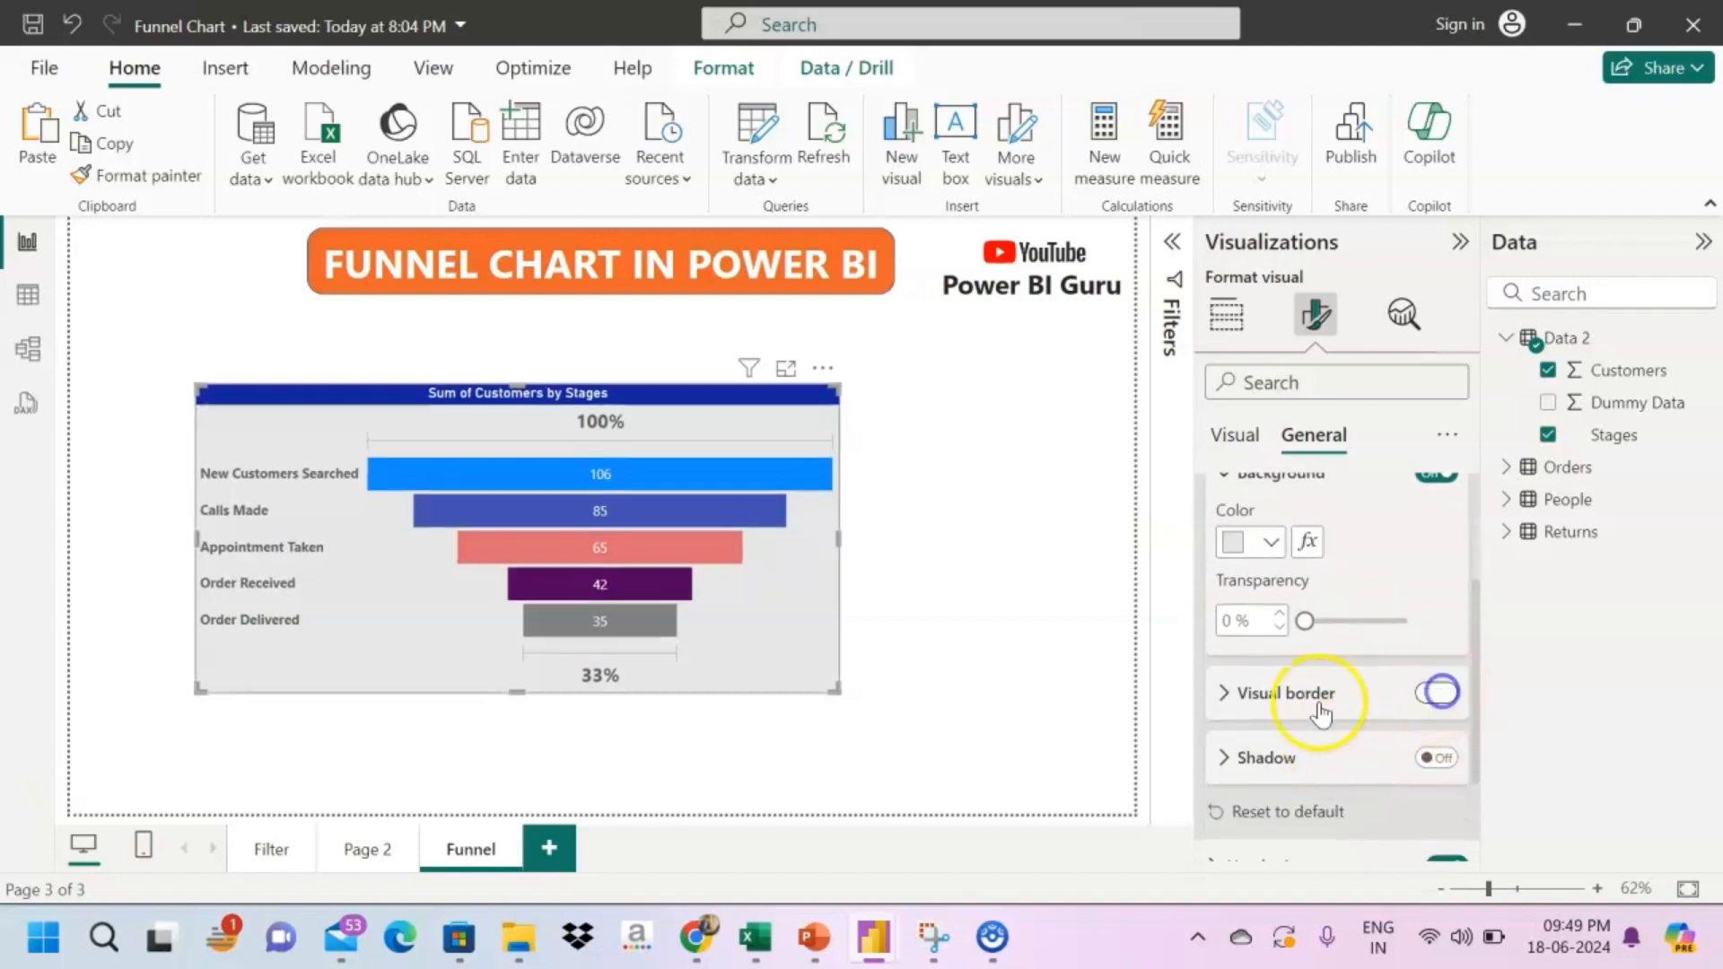
click(1224, 693)
scroll(1307, 711, down, 3)
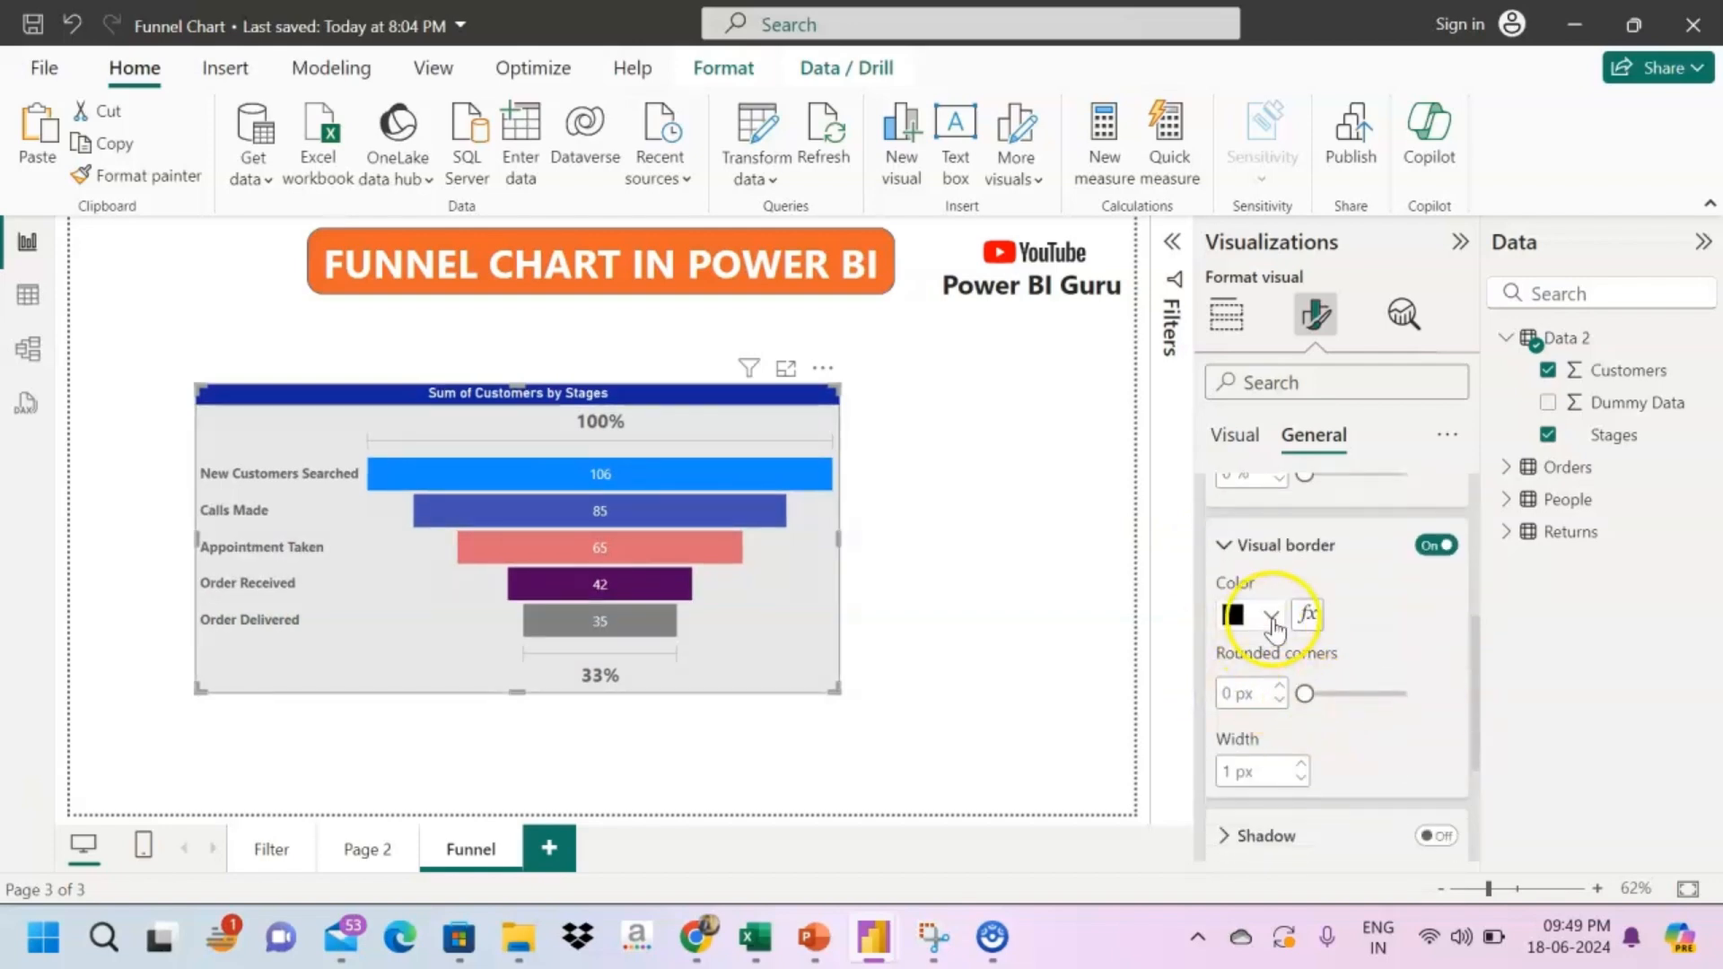
click(1273, 617)
click(1274, 619)
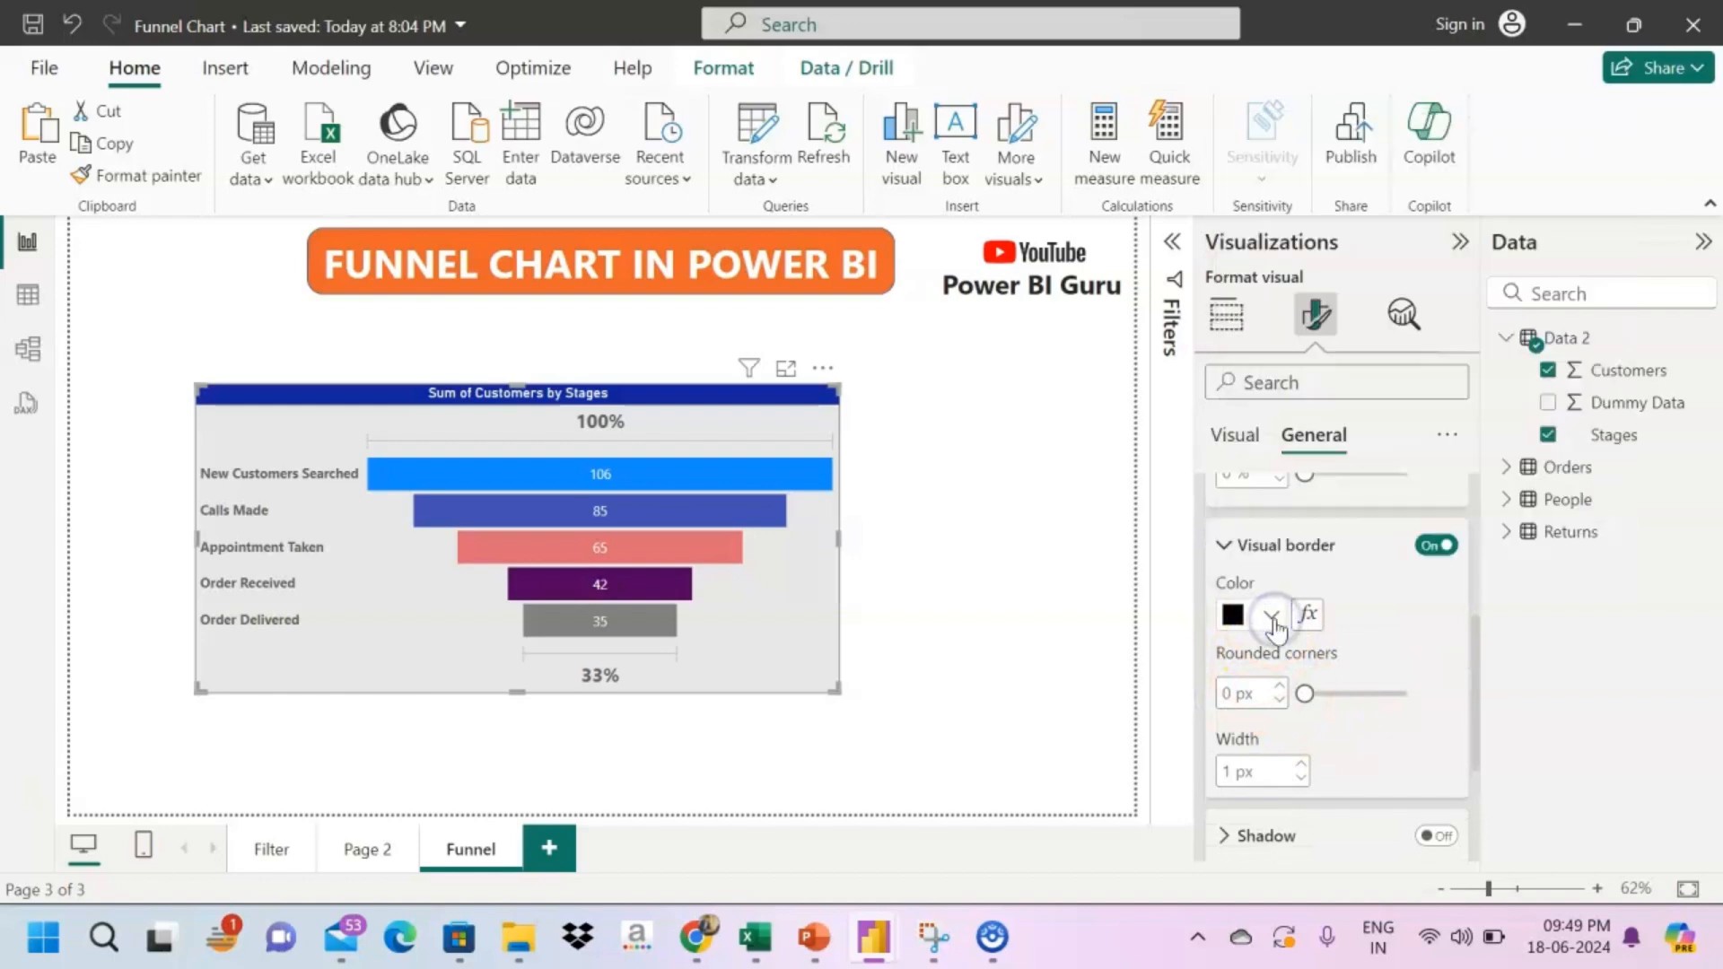
click(965, 657)
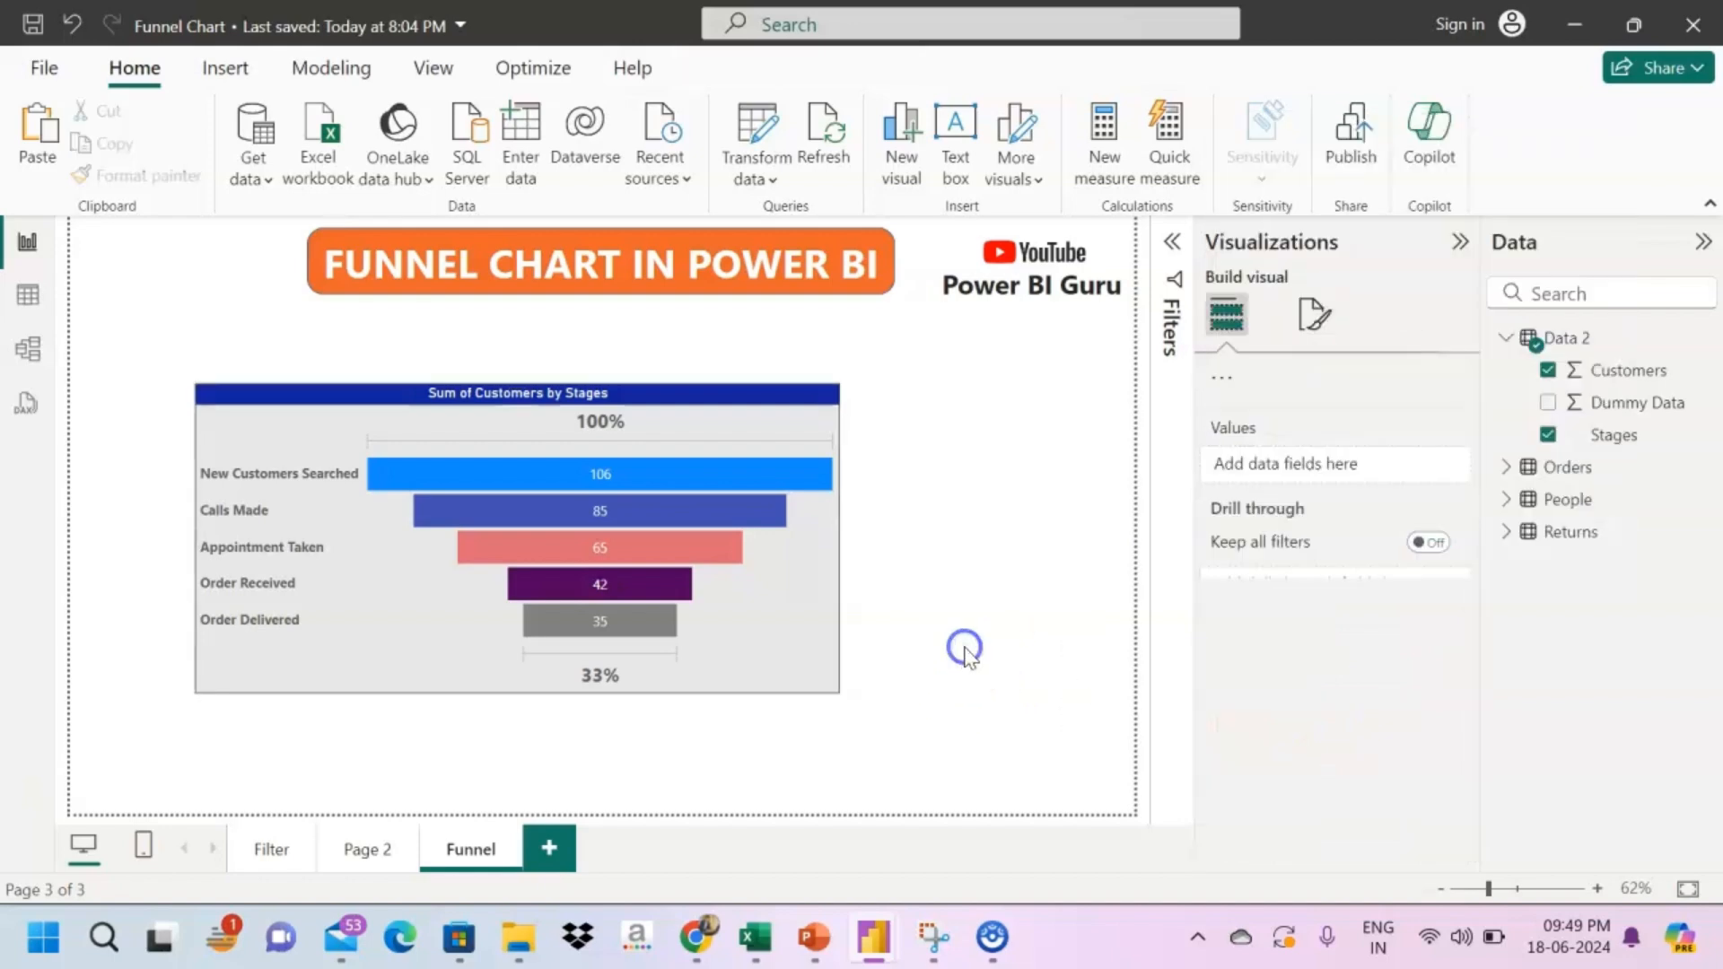
- Turn on the shadow effect for the funnel chart, comparing the chart with and without it
click(811, 648)
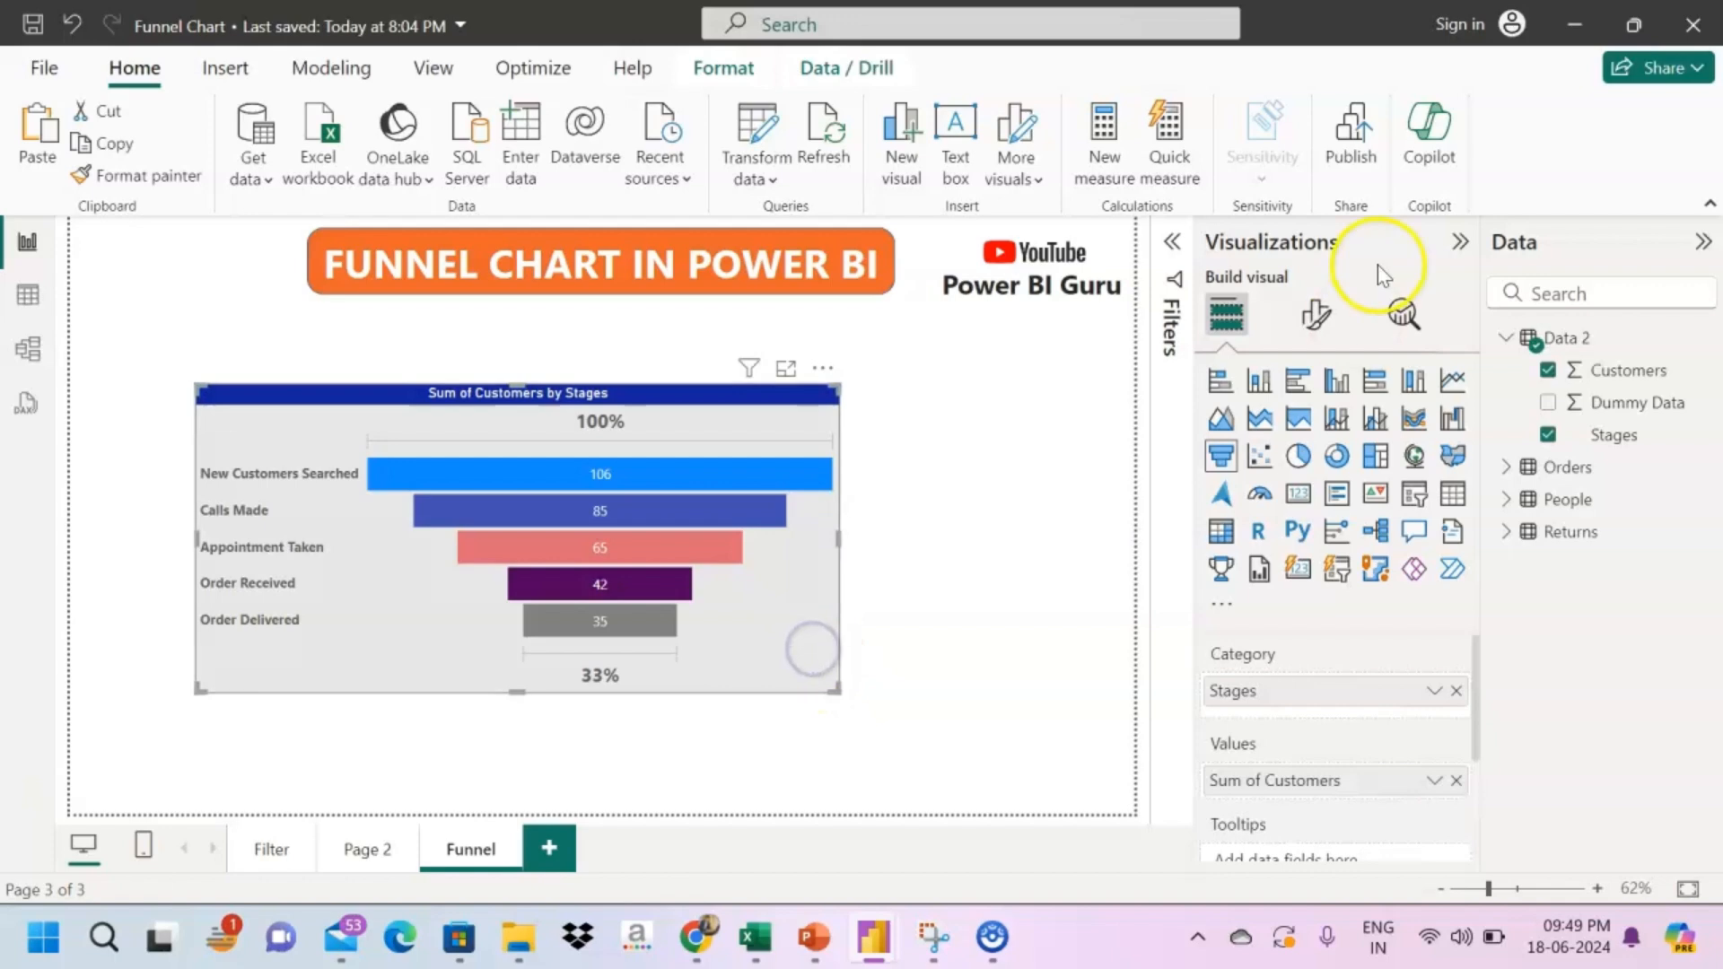
click(1313, 314)
click(1311, 438)
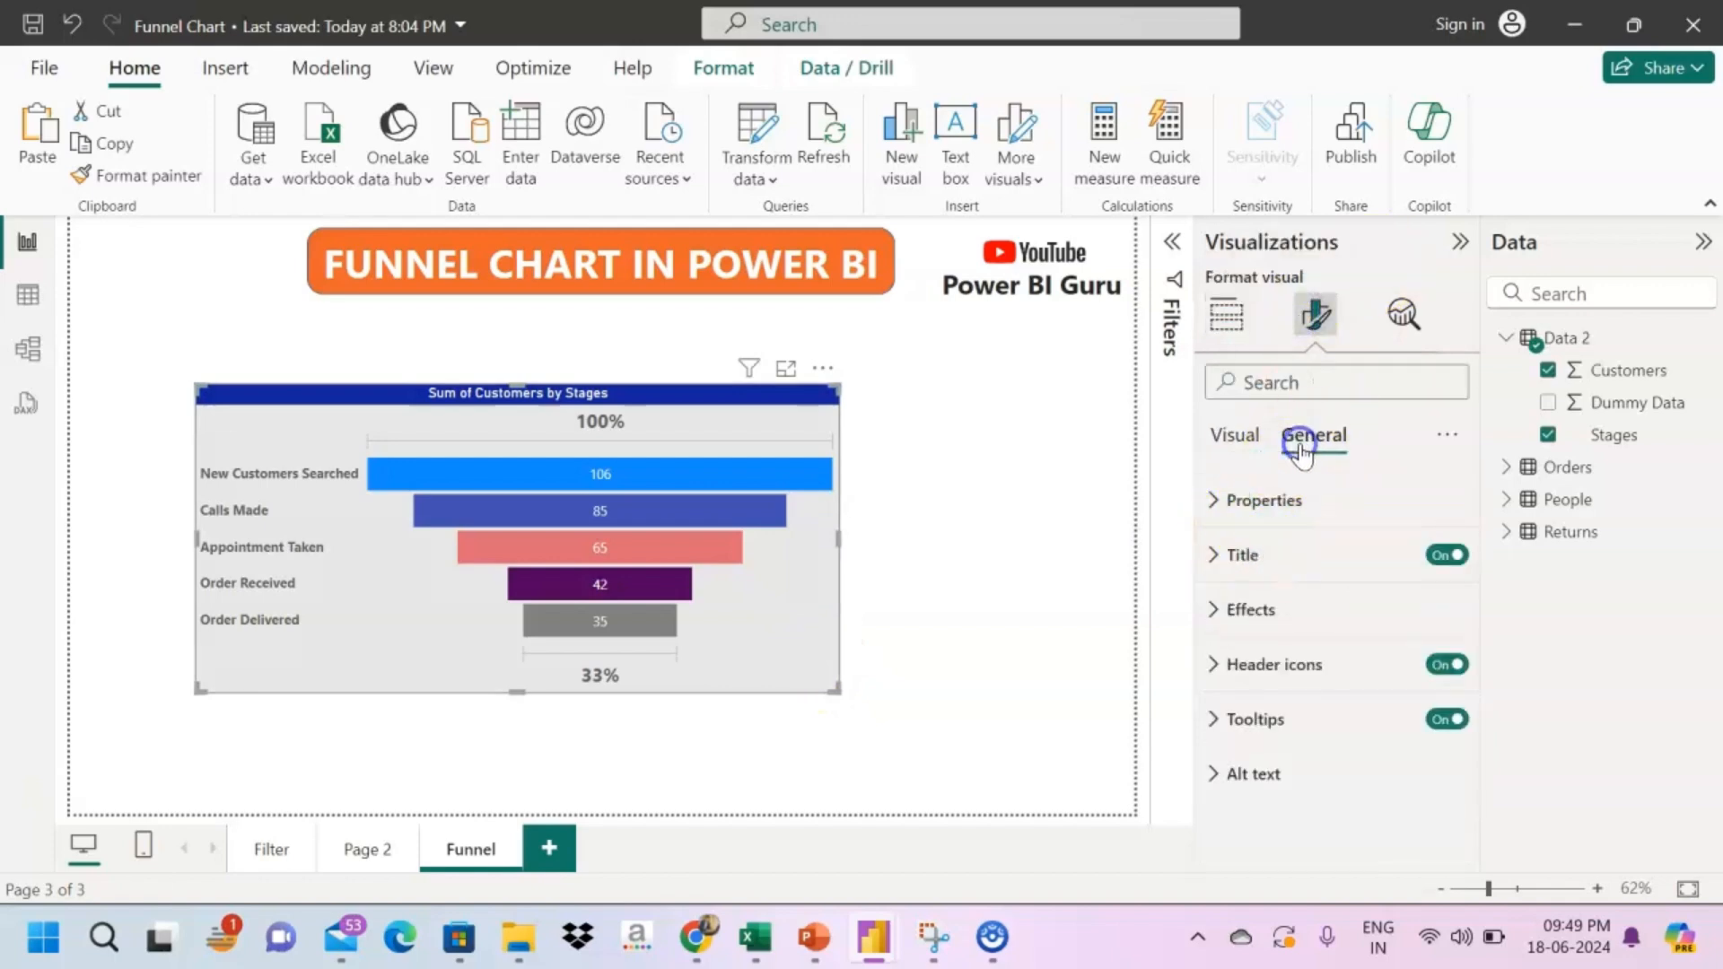
click(1221, 610)
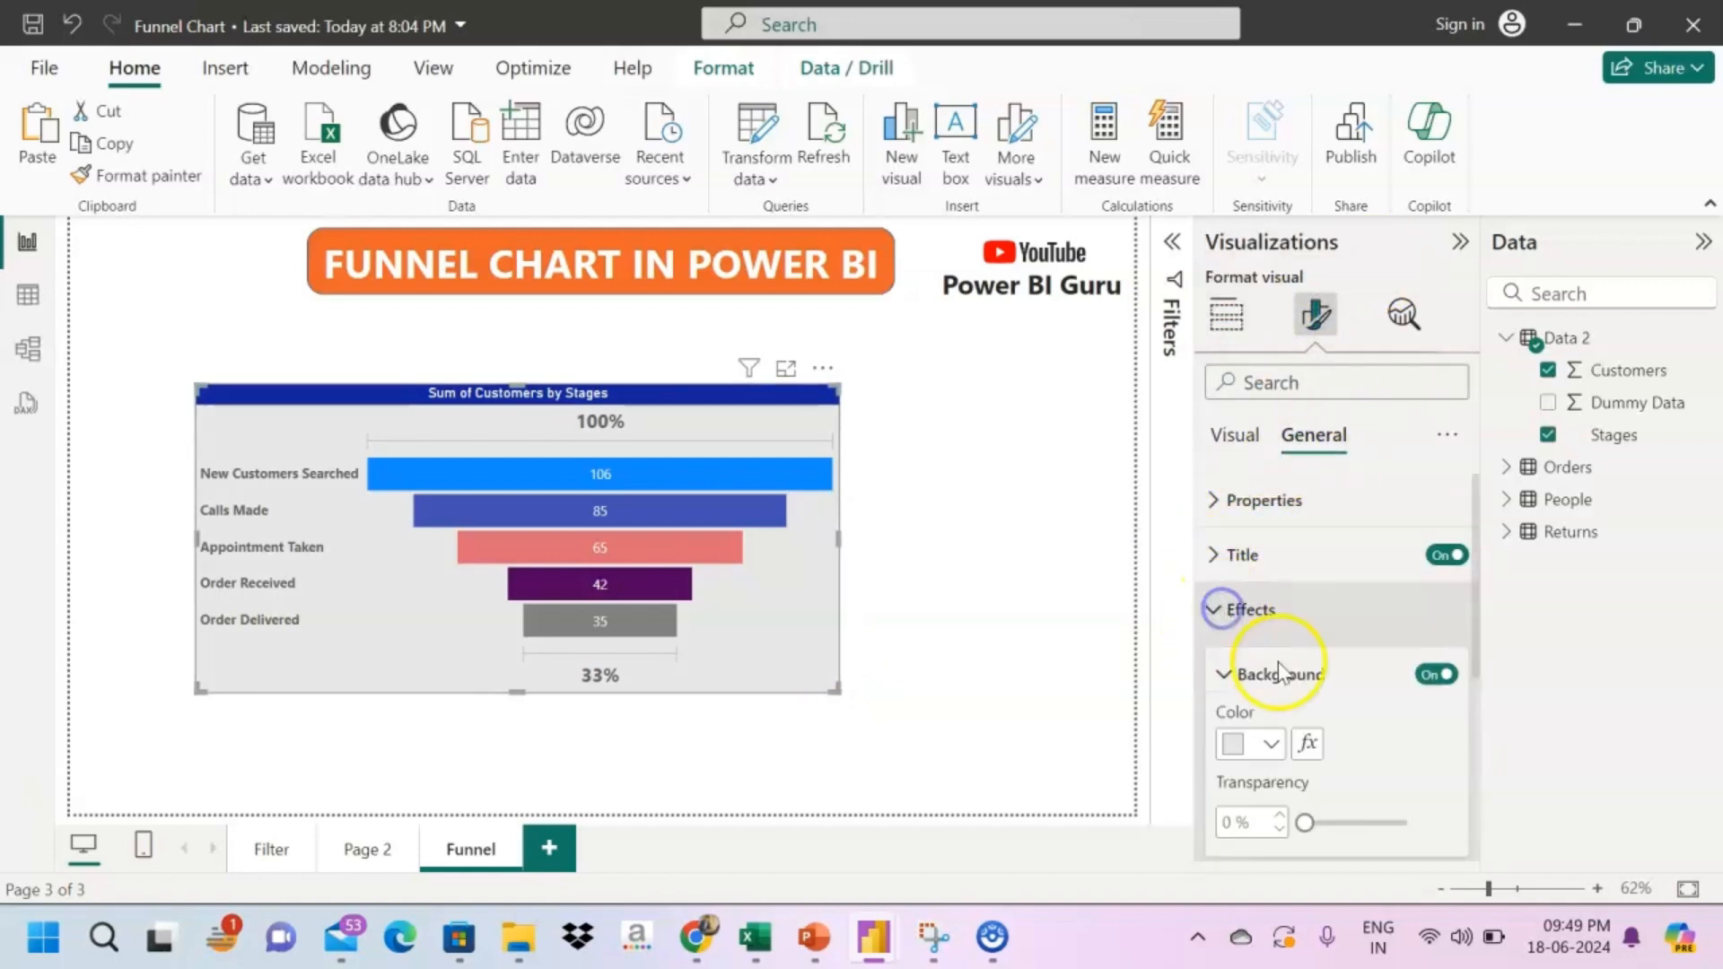
scroll(1306, 729, down, 5)
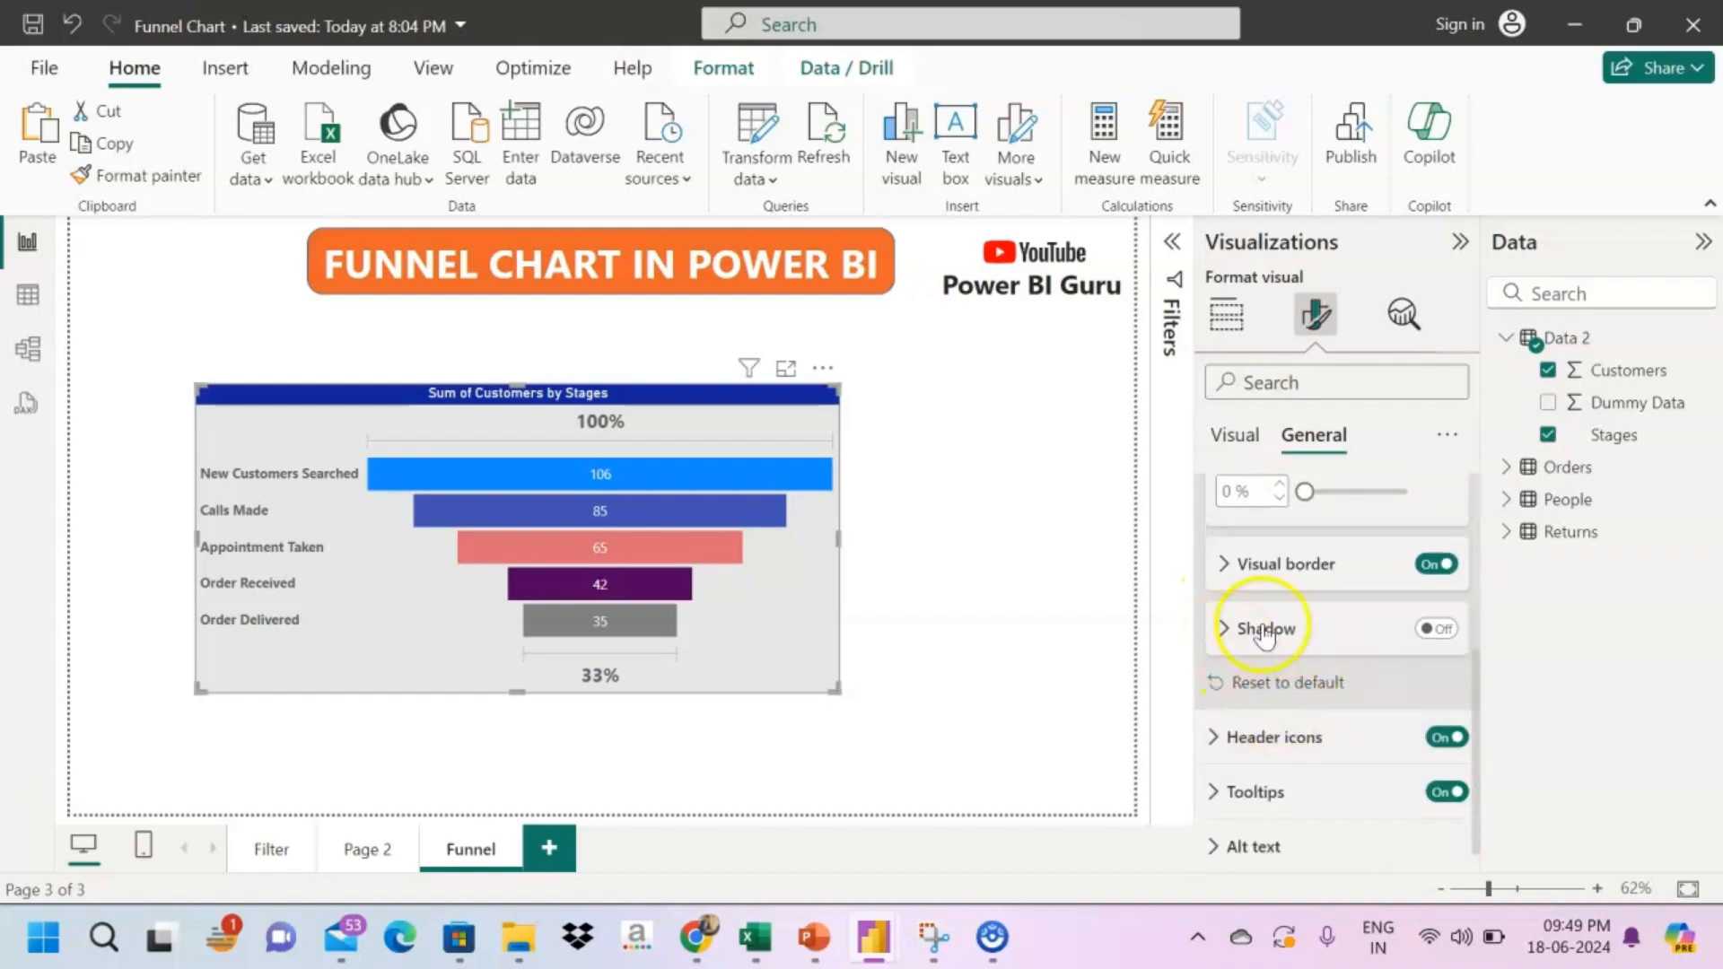
click(1444, 629)
click(1267, 628)
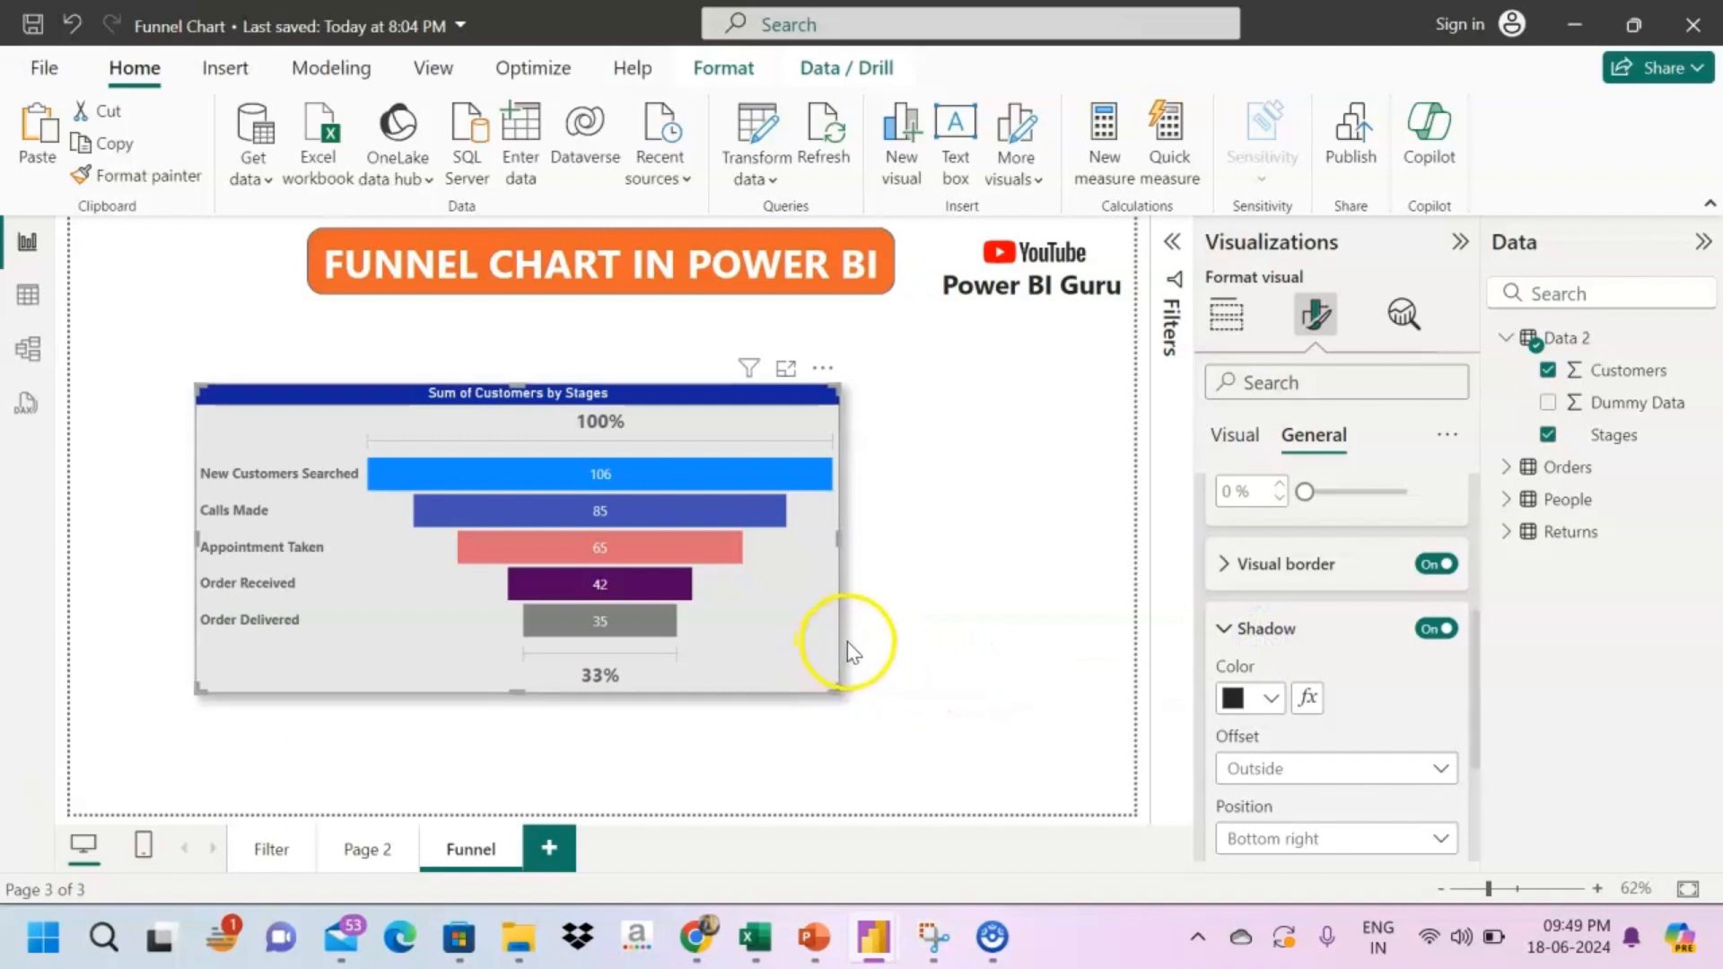
click(1431, 632)
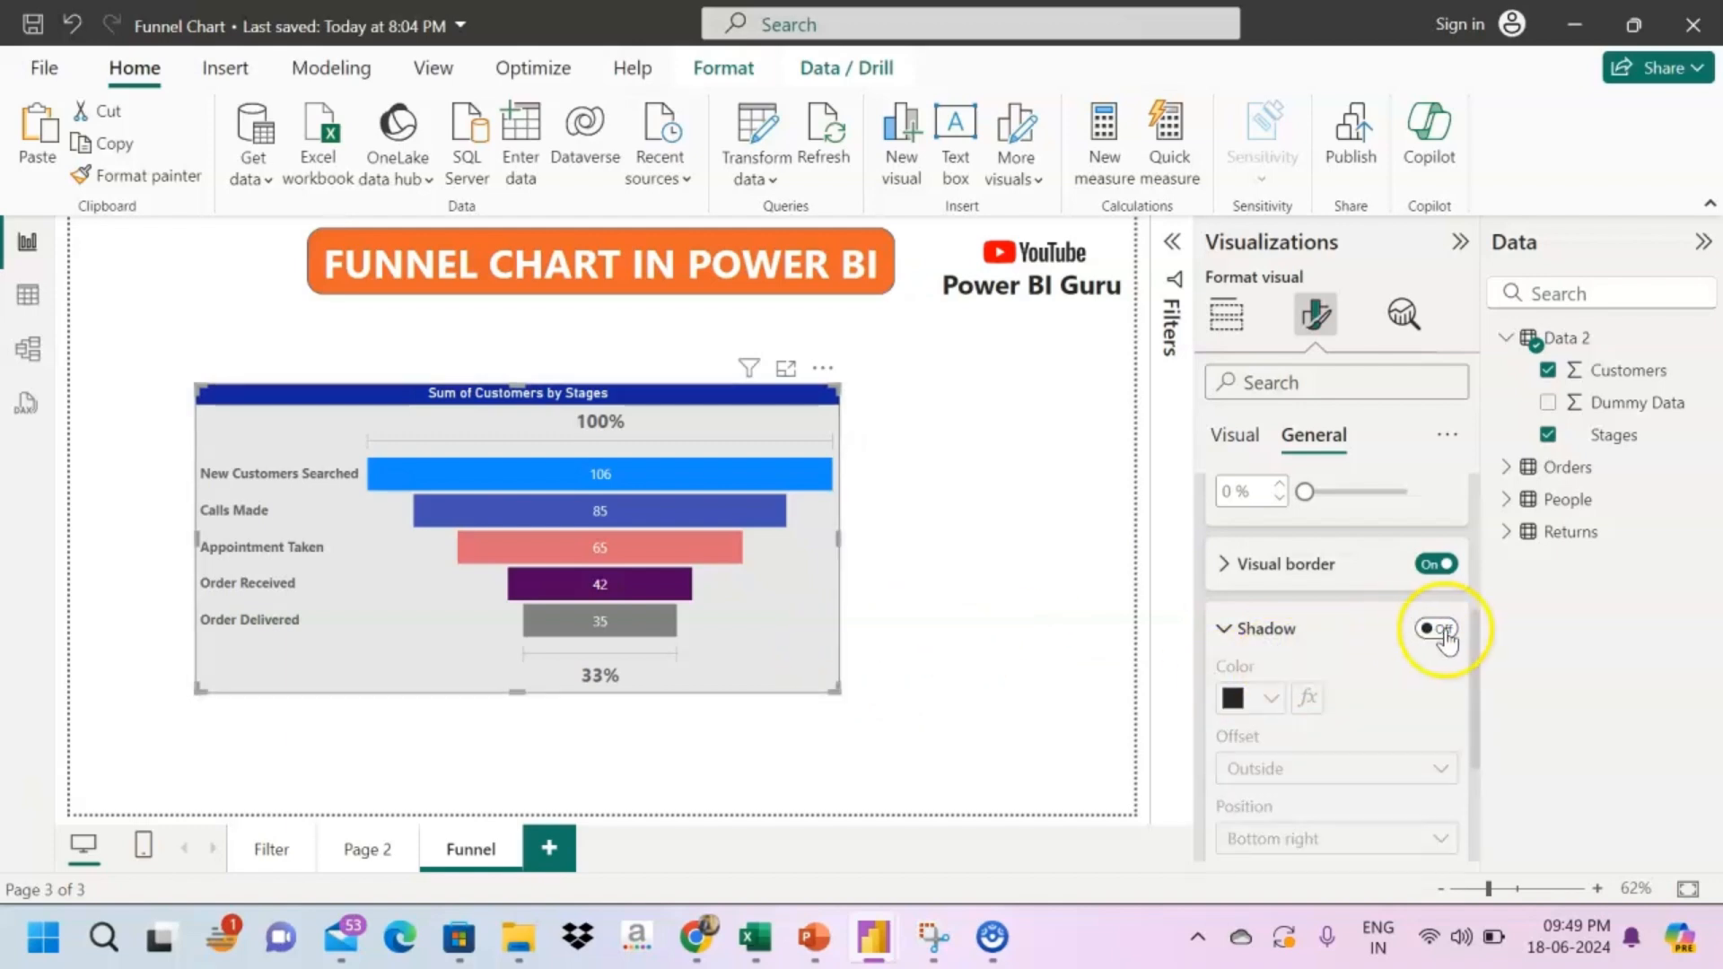
click(1441, 631)
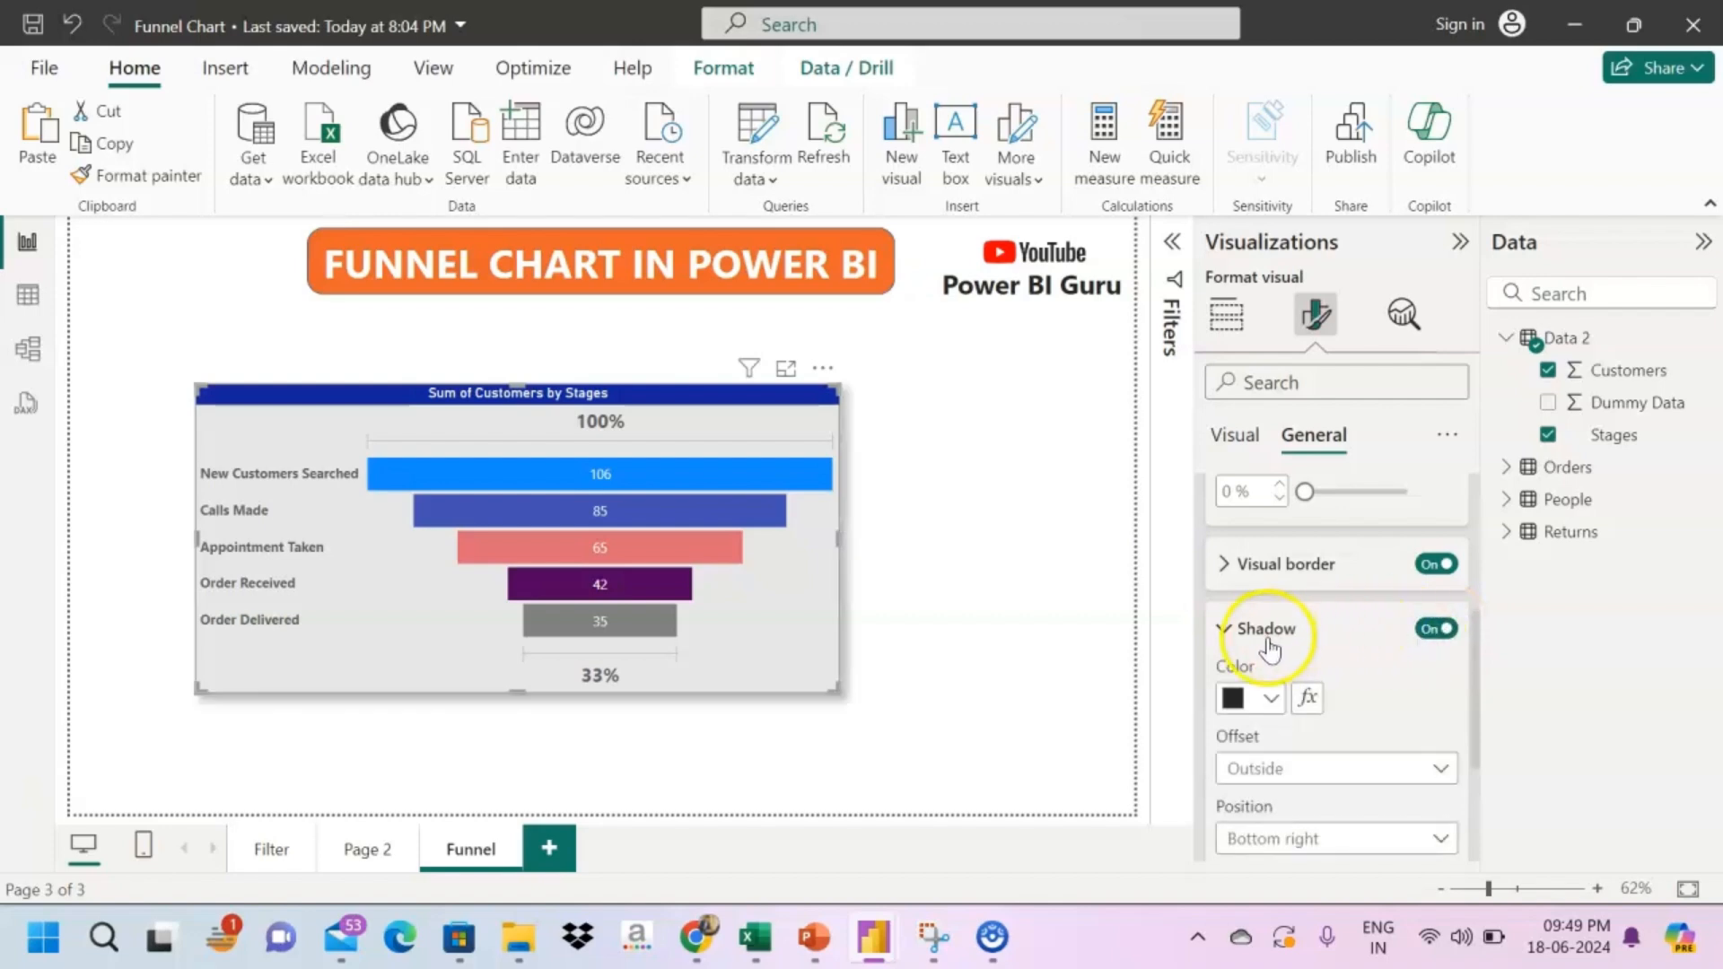
click(1234, 631)
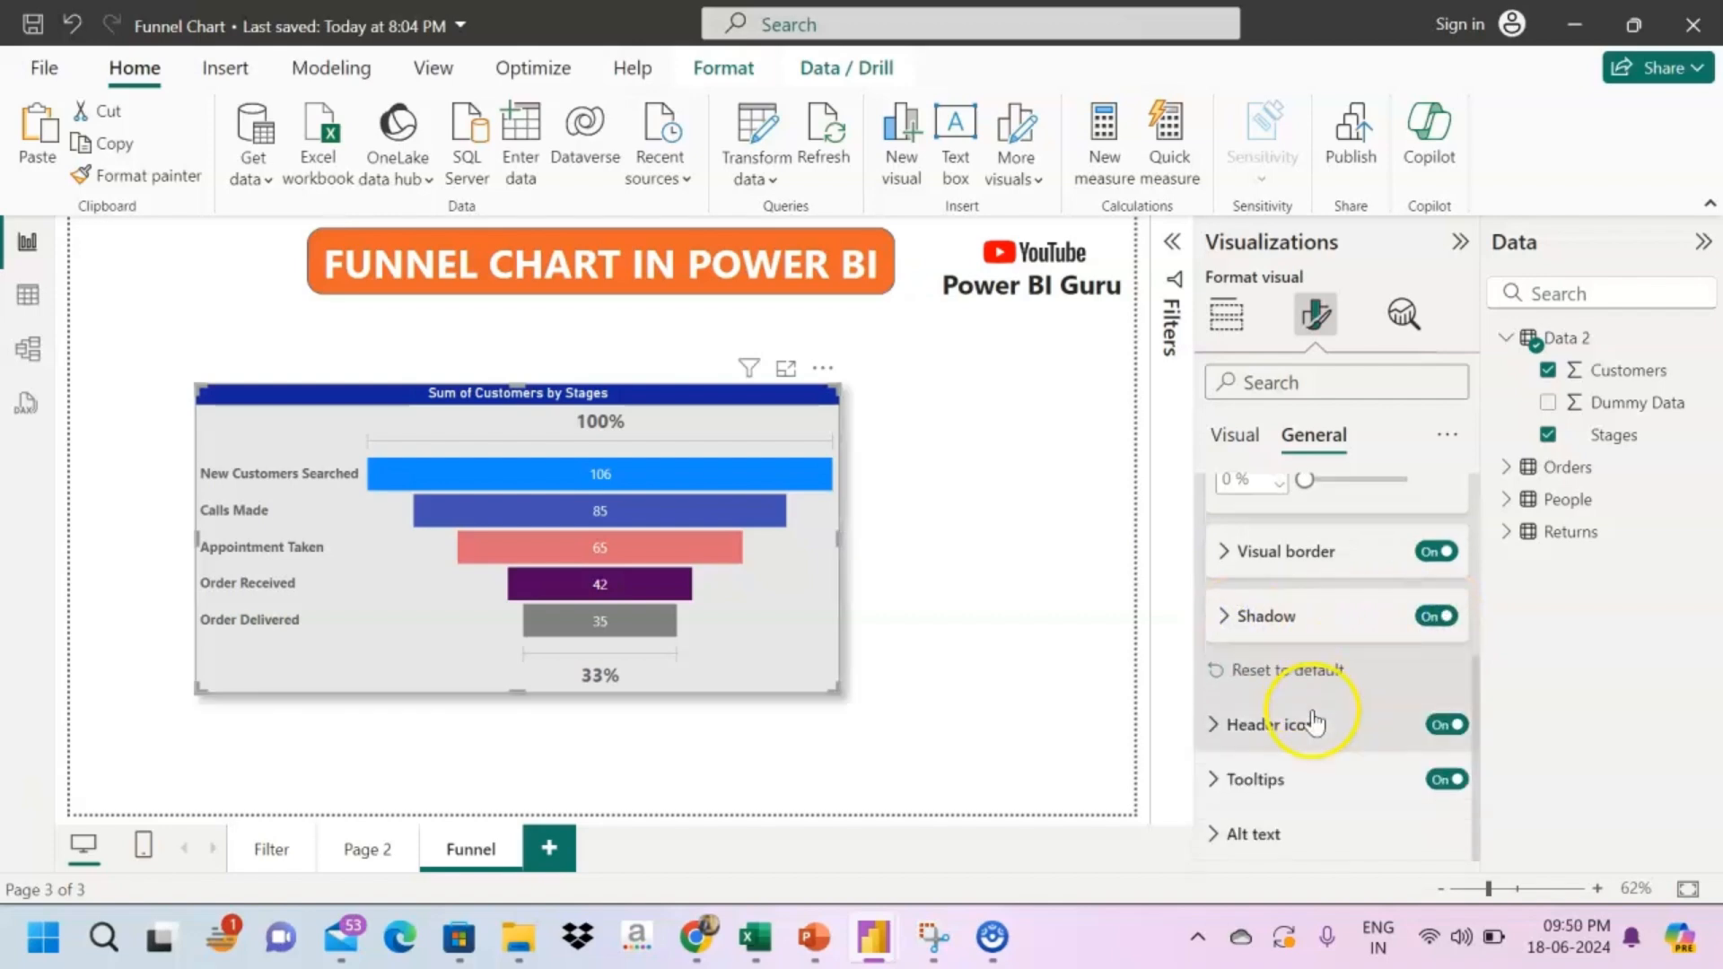
- Try a gray background on the funnel chart's header icons, and set it back to white
click(1233, 739)
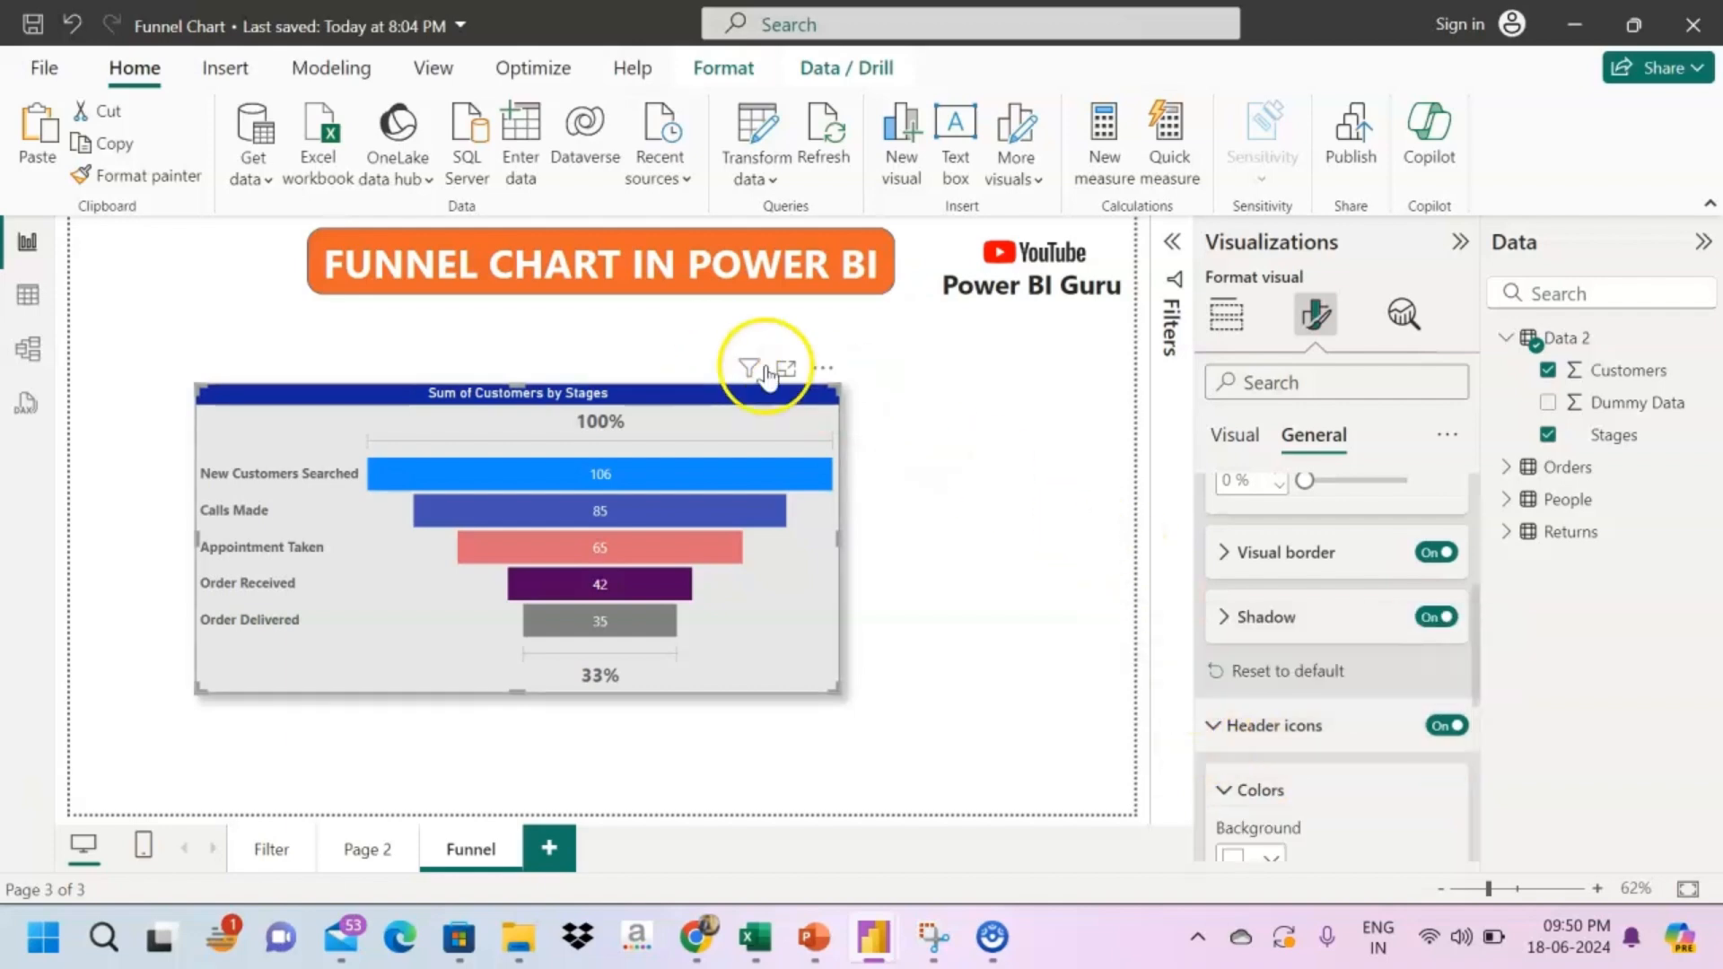
scroll(1278, 731, down, 3)
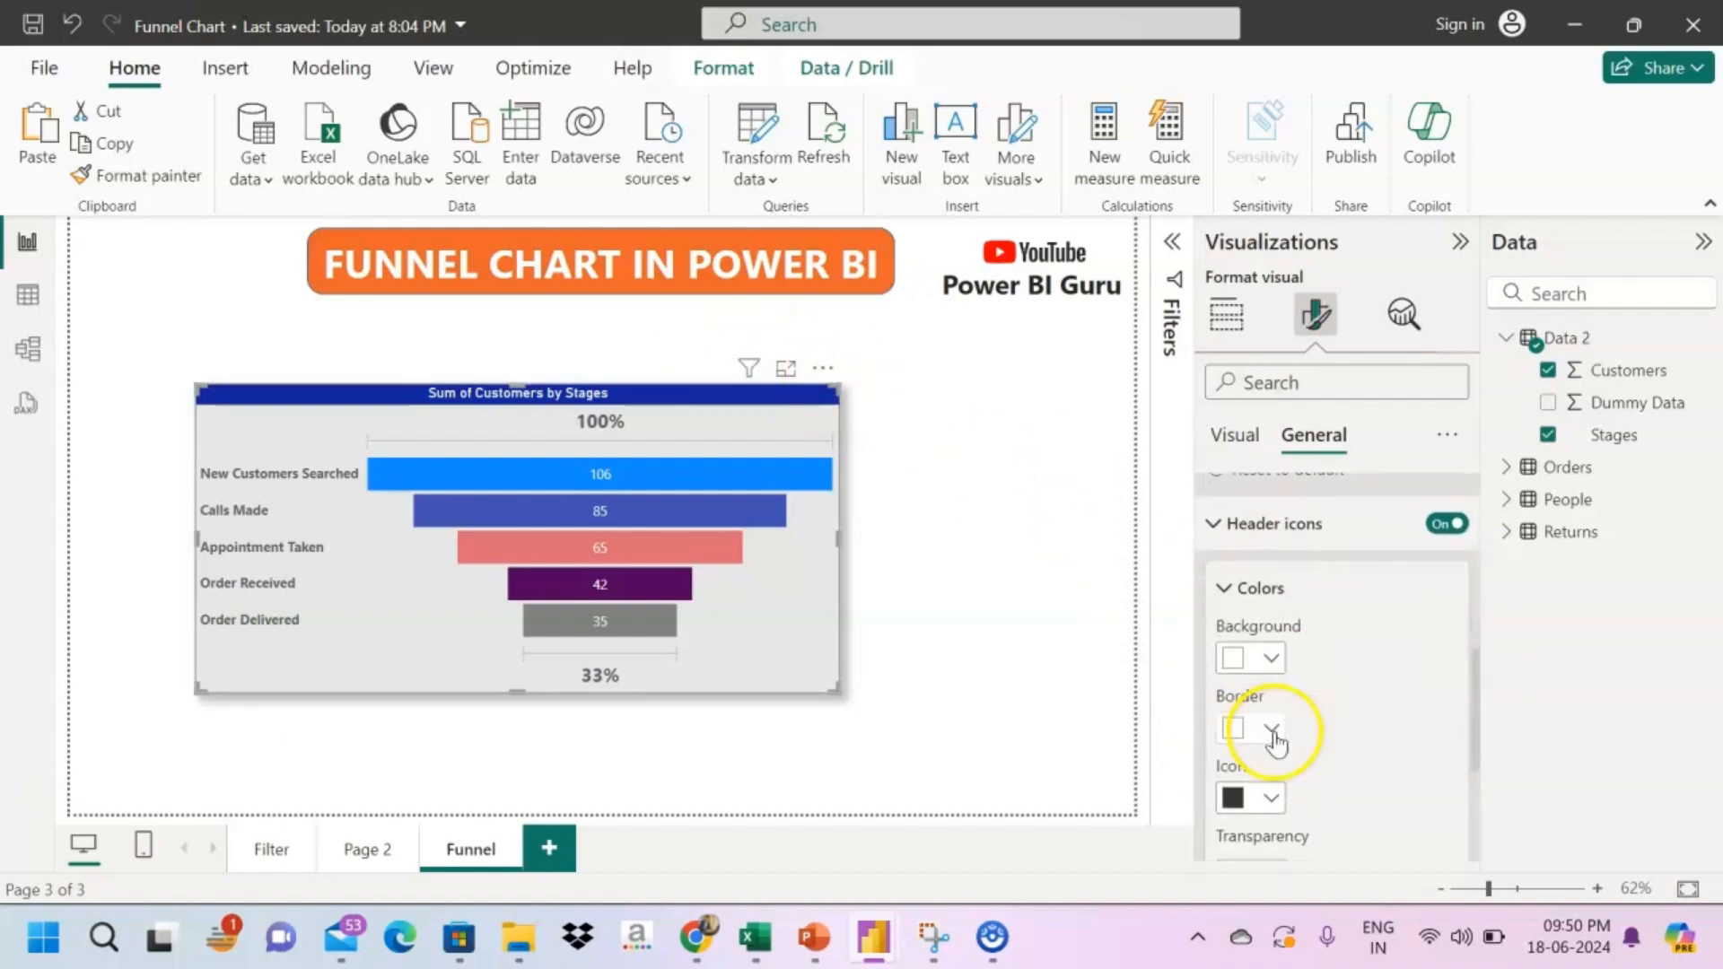
click(1273, 652)
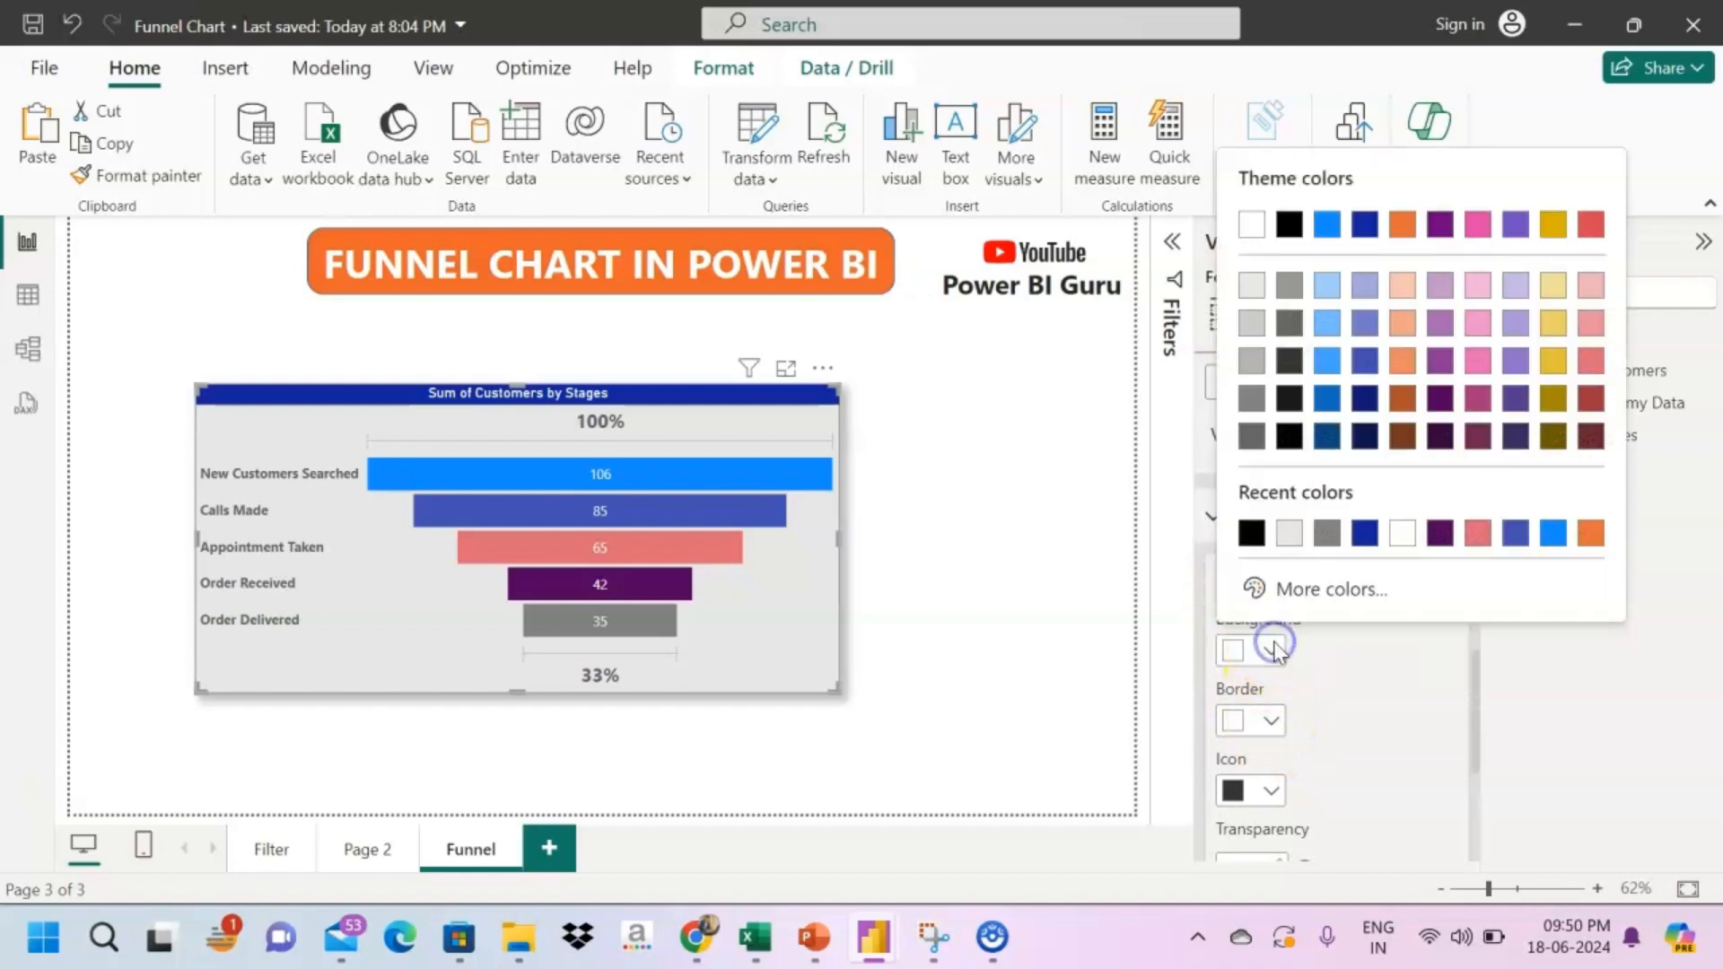
click(1327, 536)
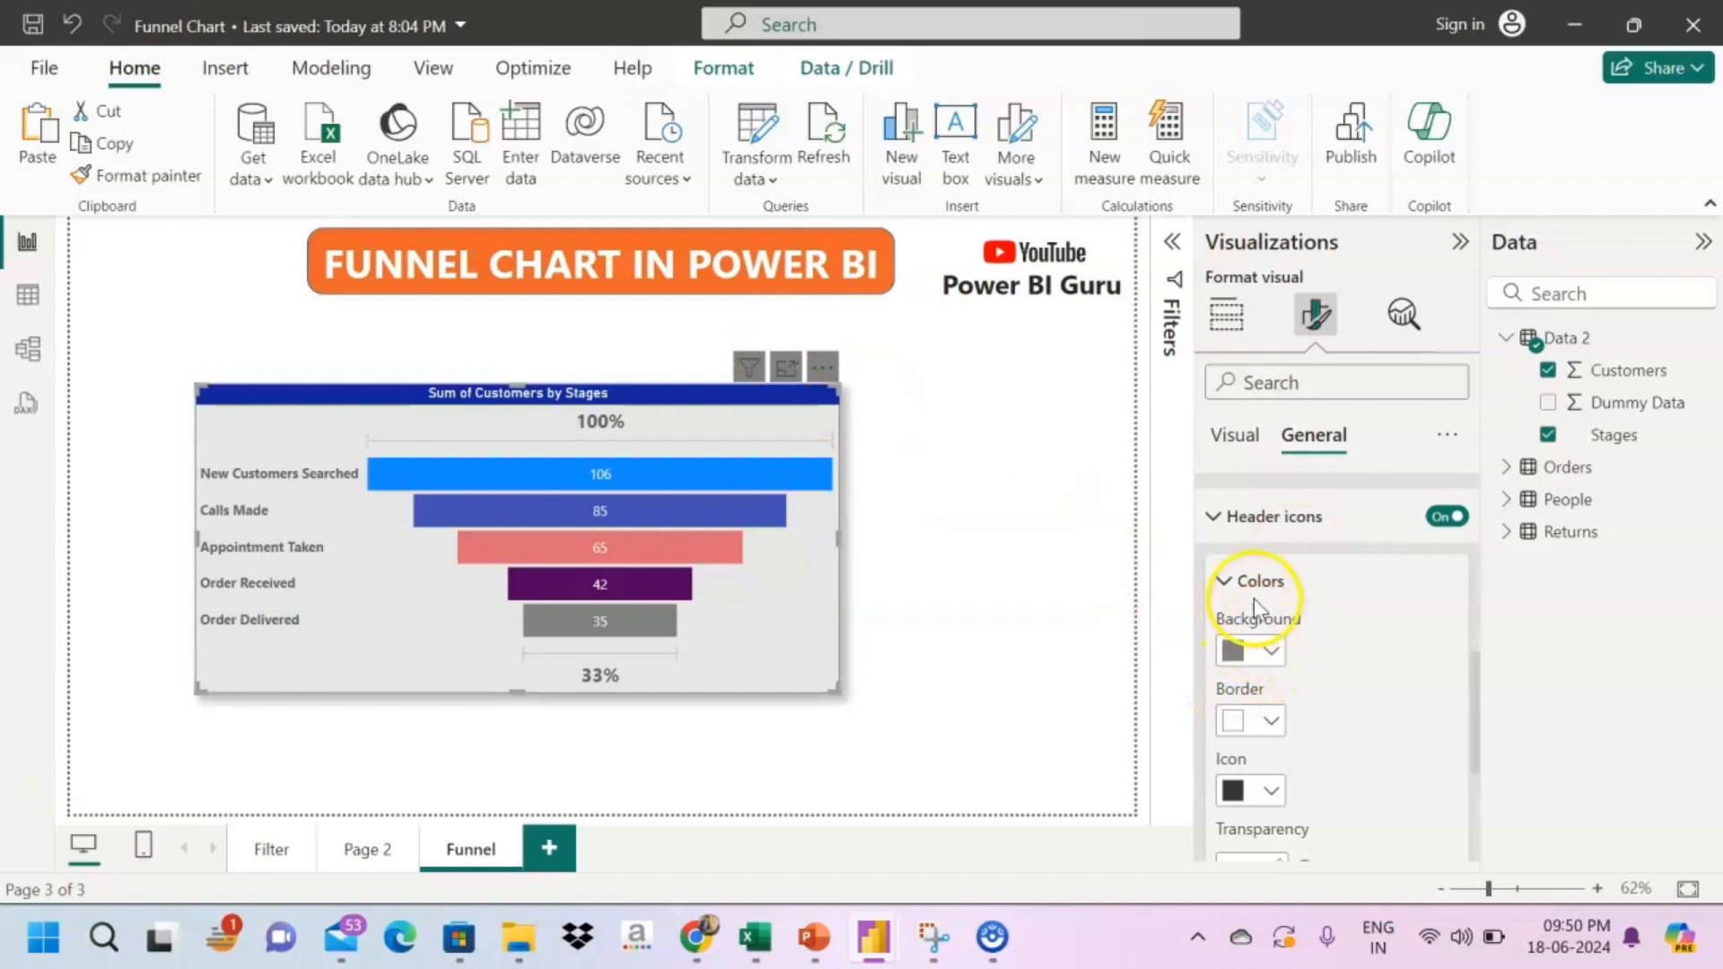
click(1271, 650)
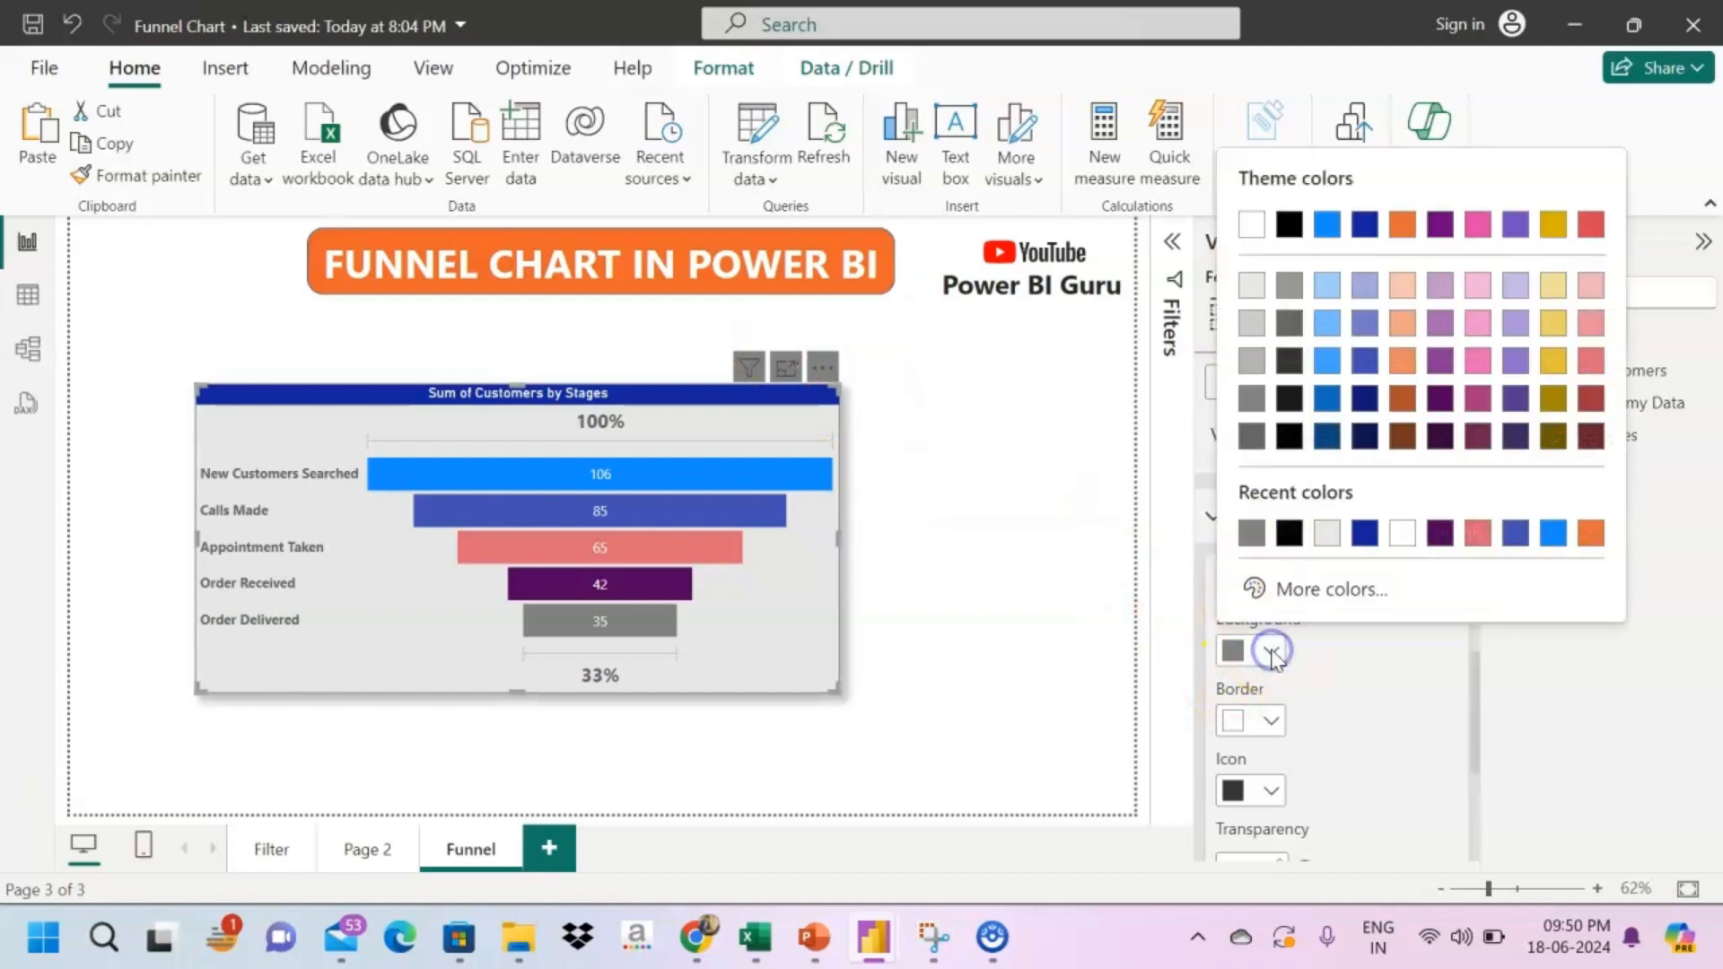
click(1401, 537)
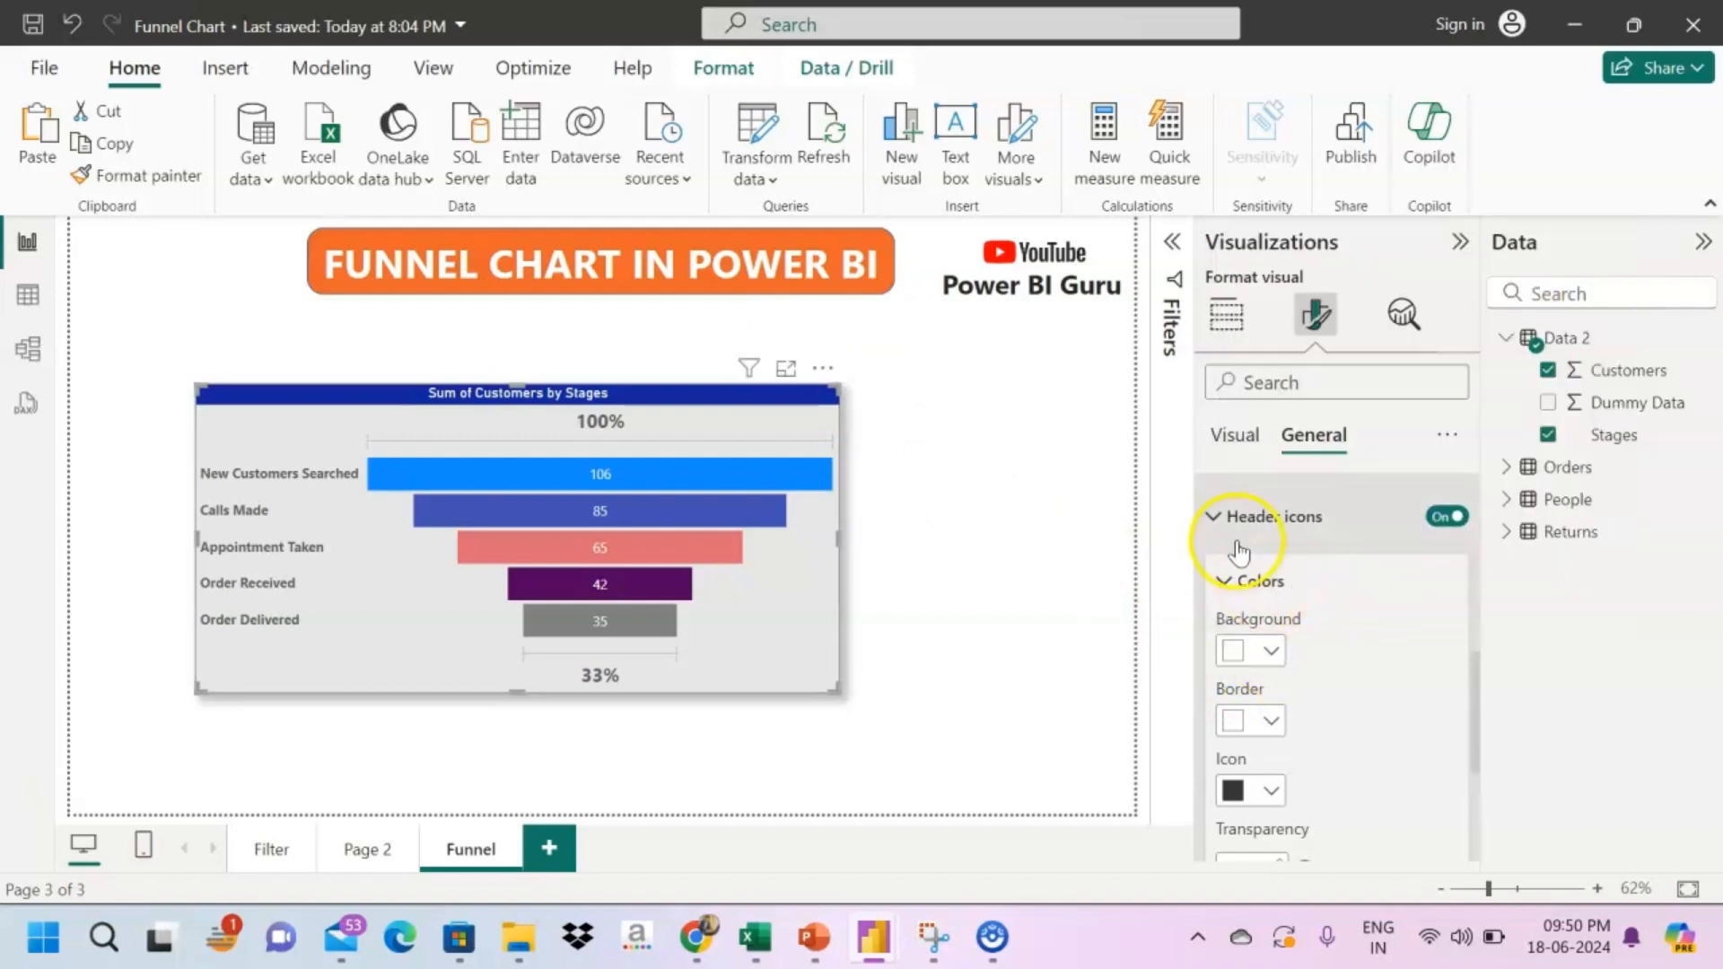
click(1216, 517)
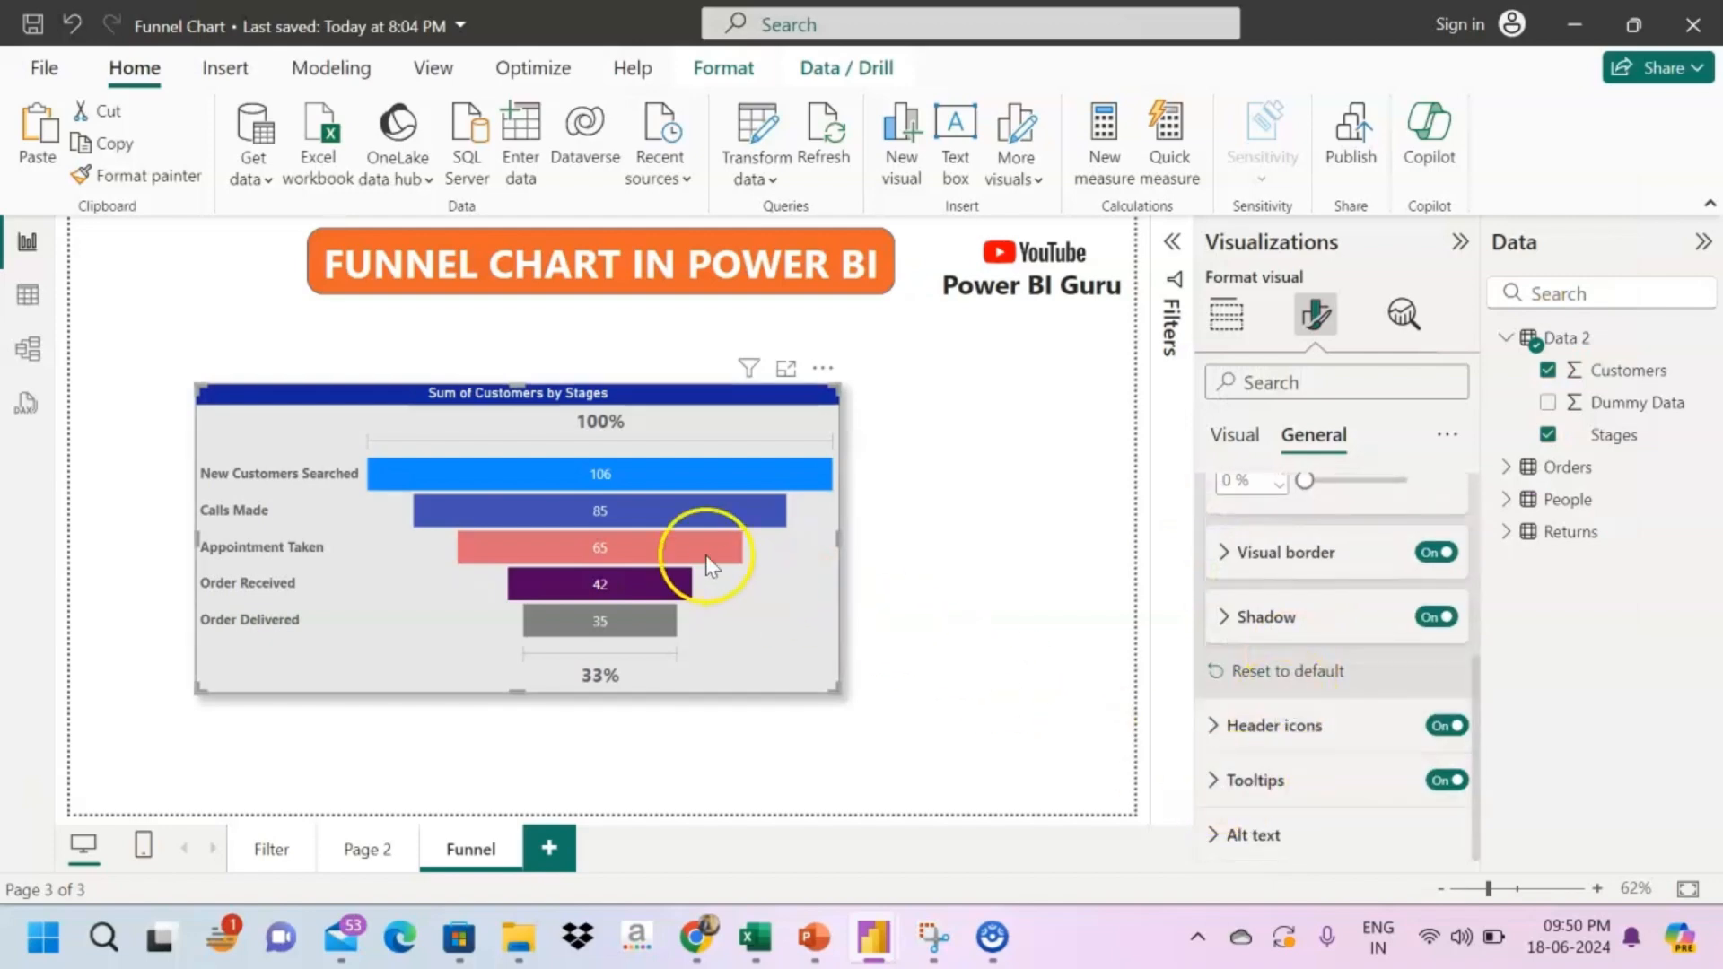
- Try a gray background for the funnel chart's tooltips, check it on a bar, and set it back to white
mouse_move(732, 503)
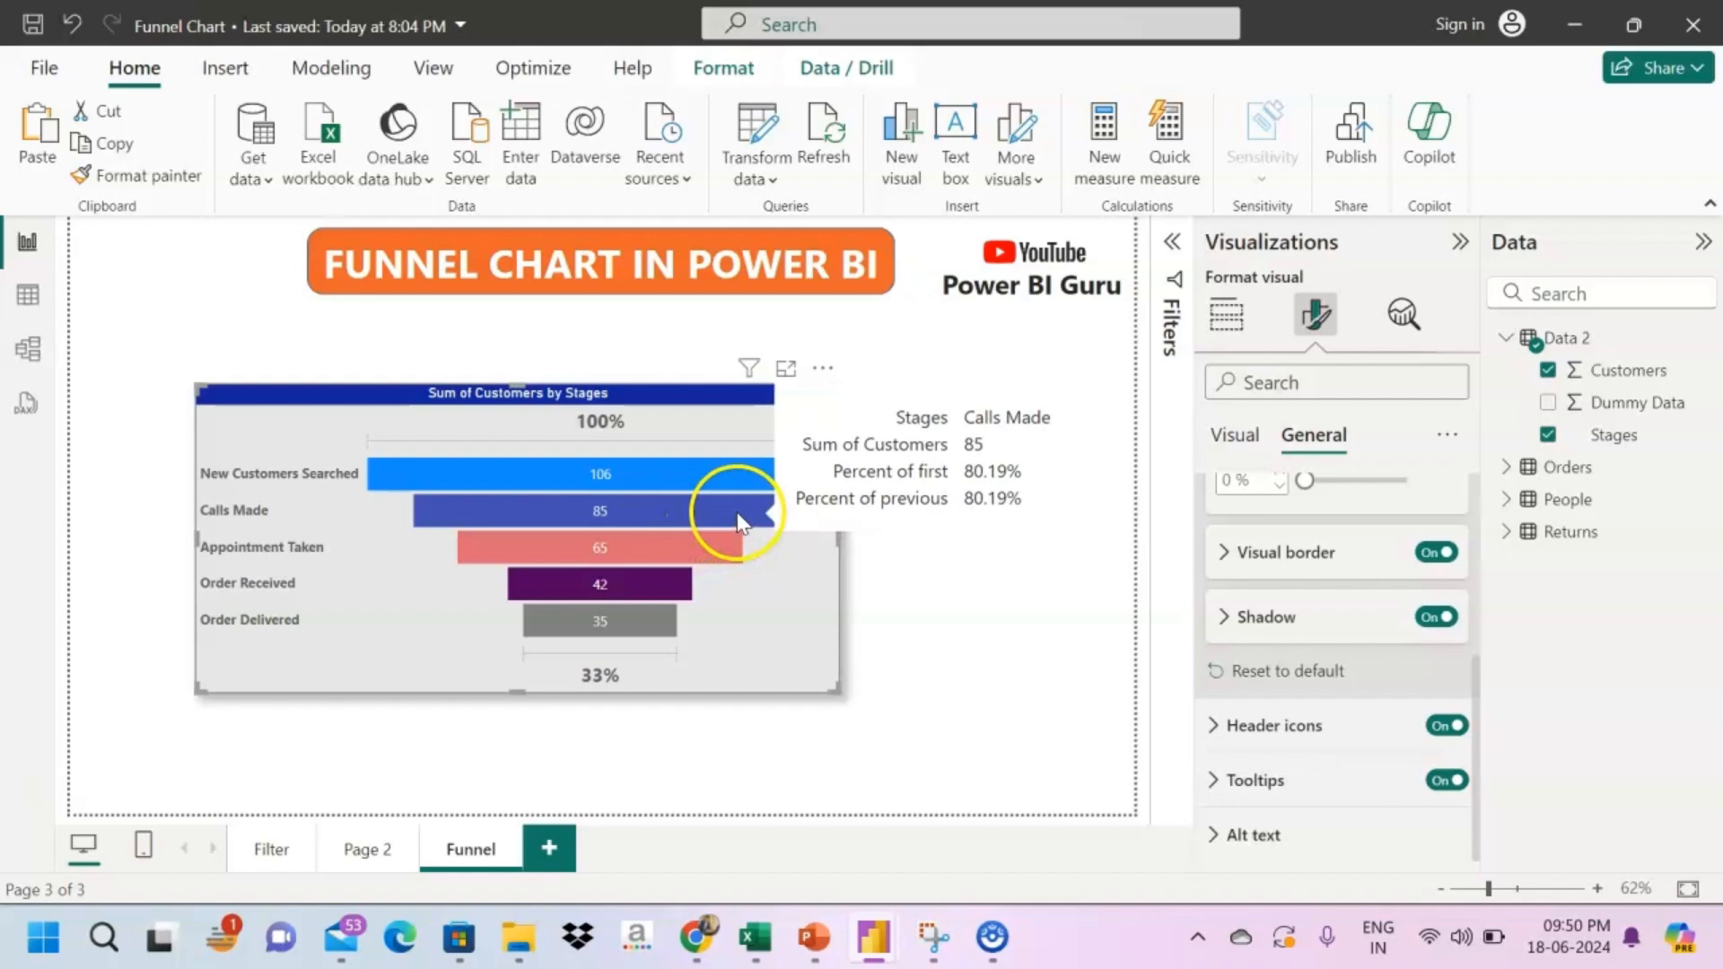
click(1213, 780)
scroll(1295, 807, down, 4)
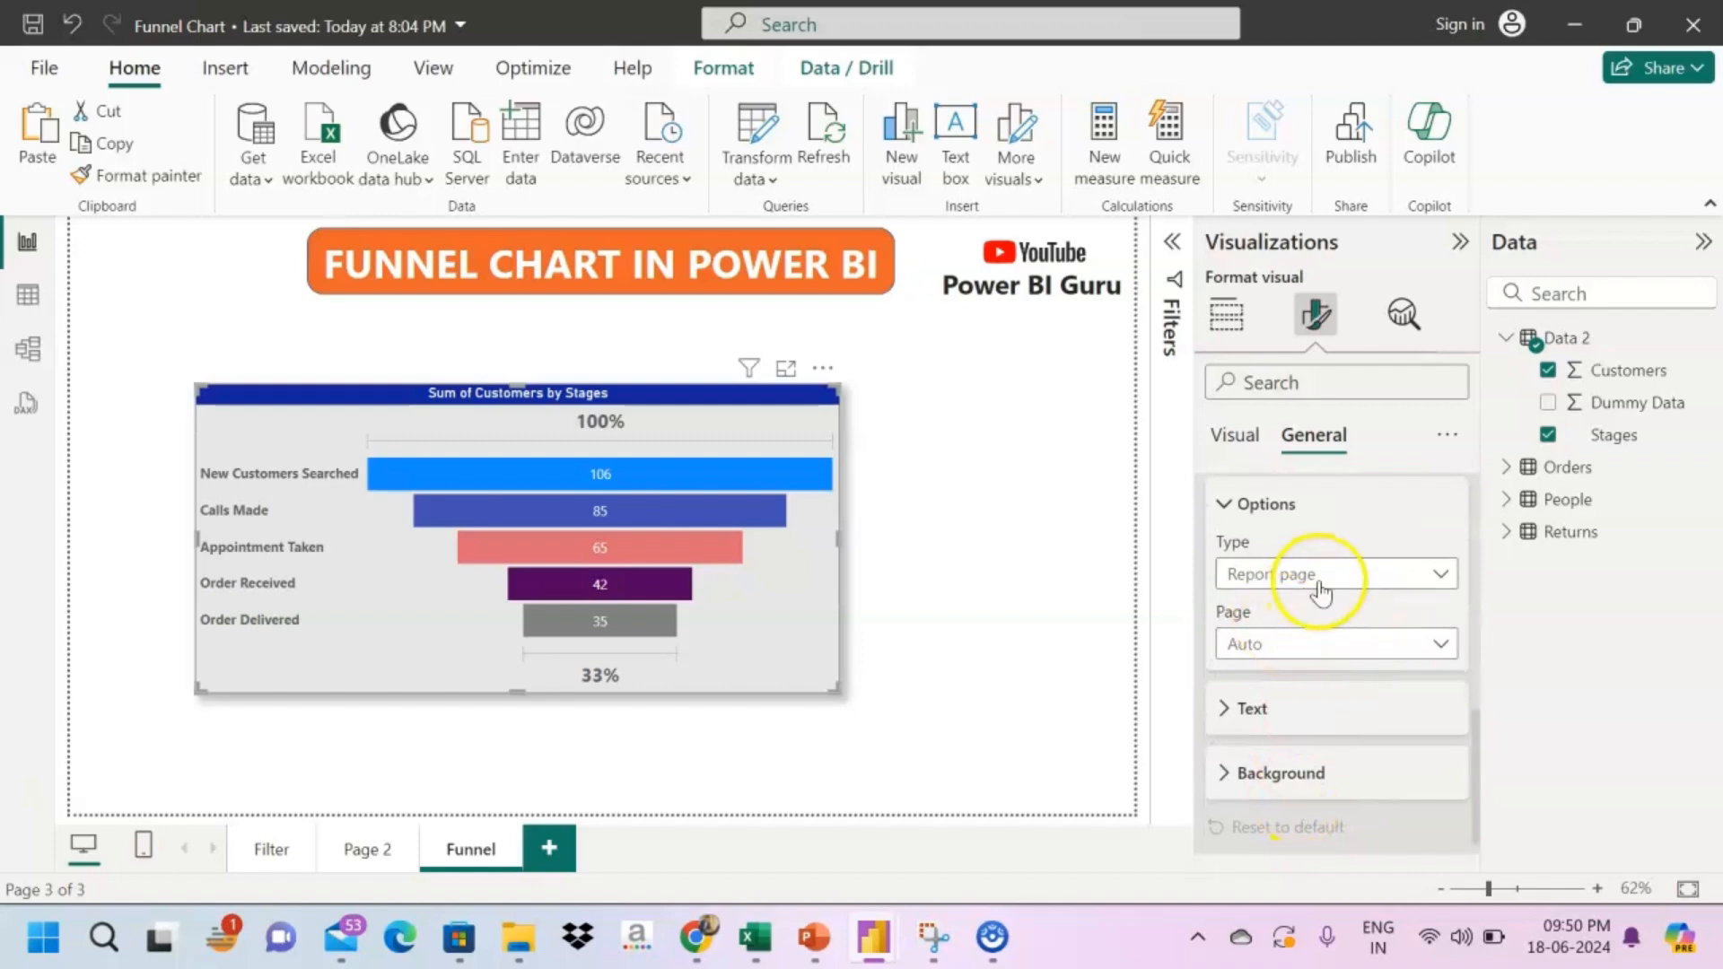
click(1269, 774)
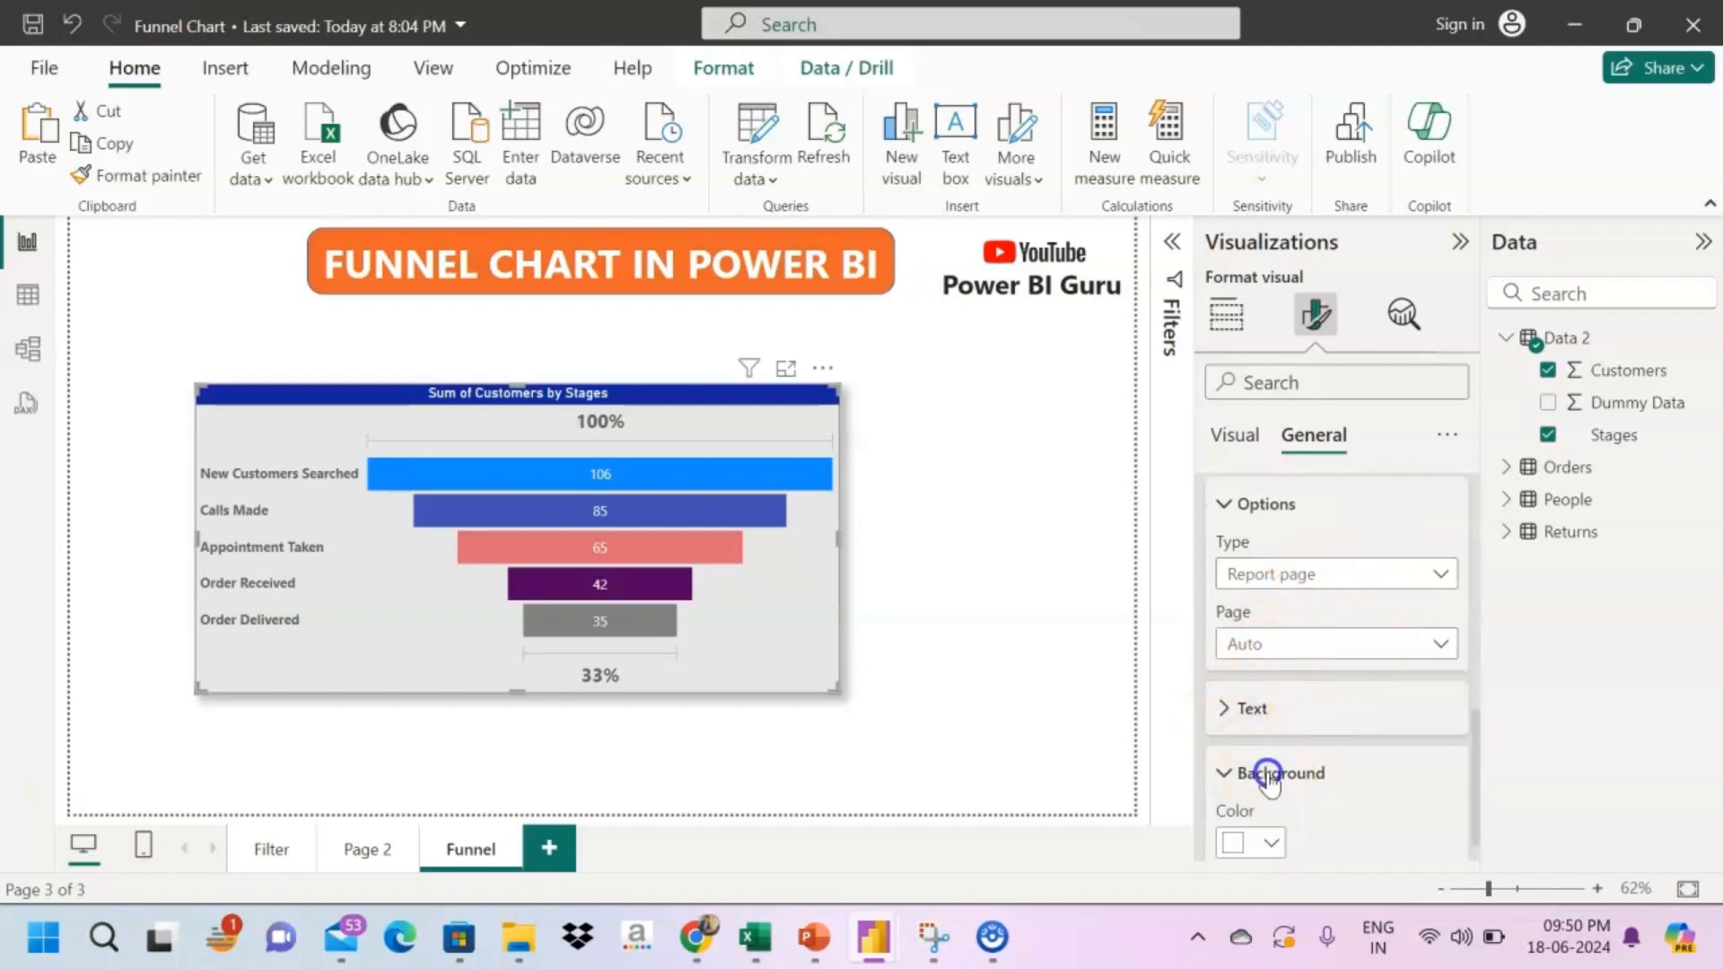
scroll(1269, 772, down, 2)
click(1272, 648)
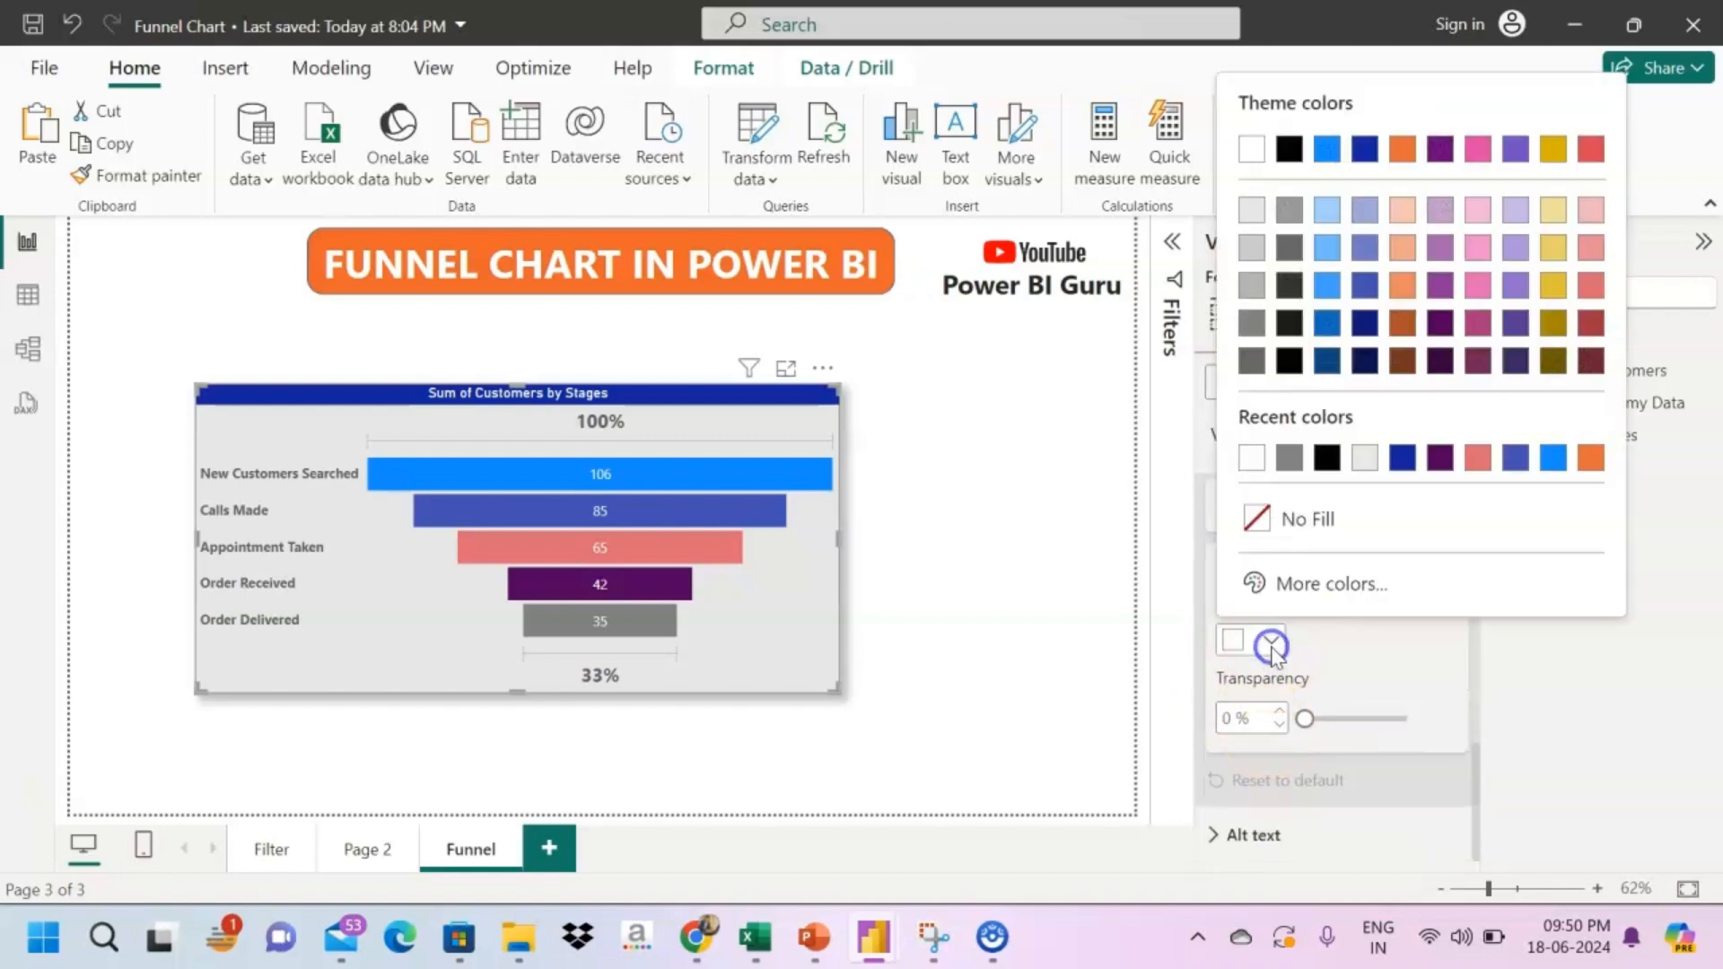
click(1290, 460)
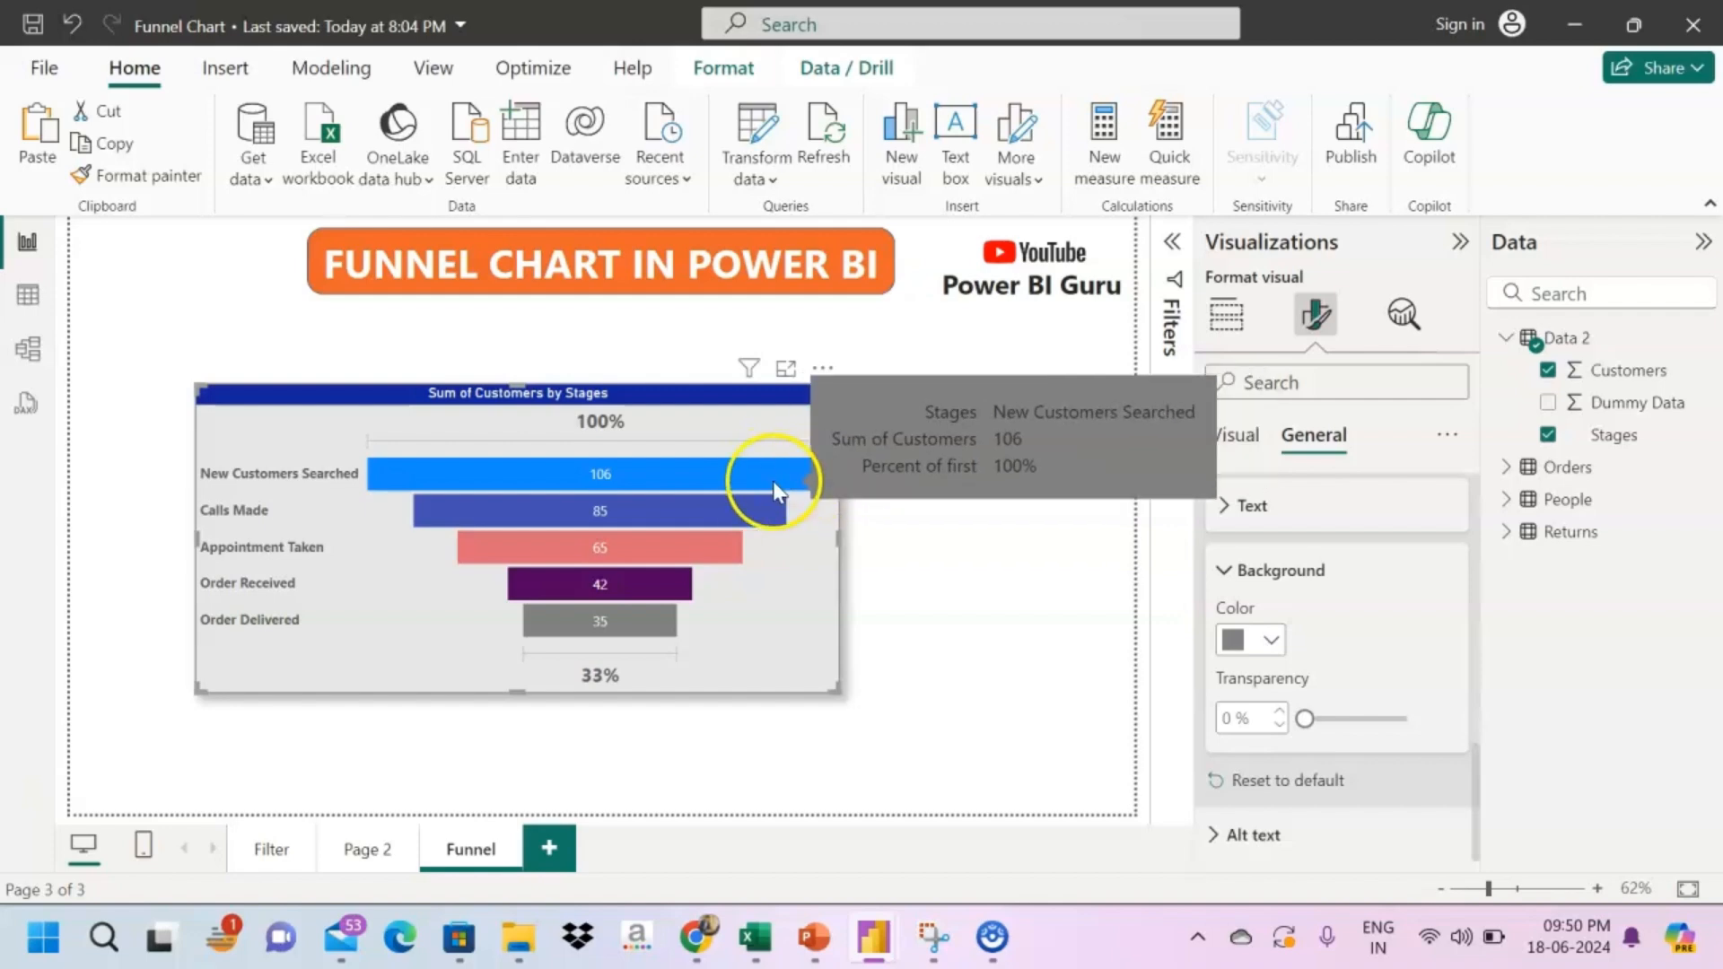
click(1256, 643)
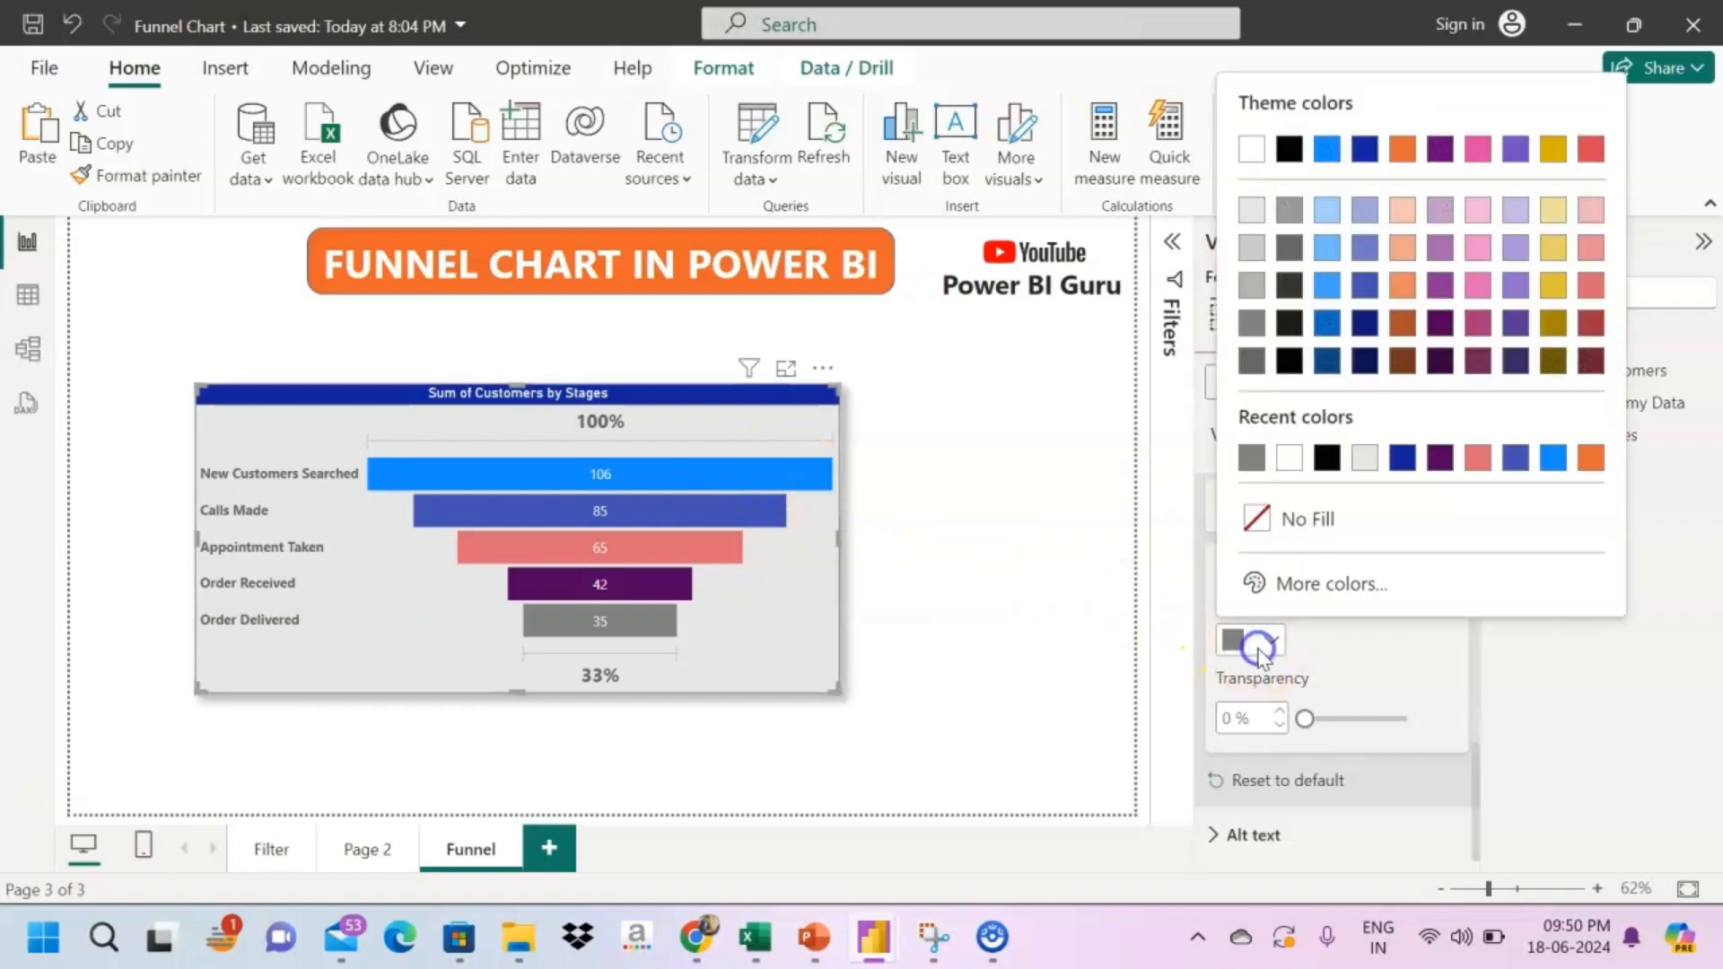
click(1290, 462)
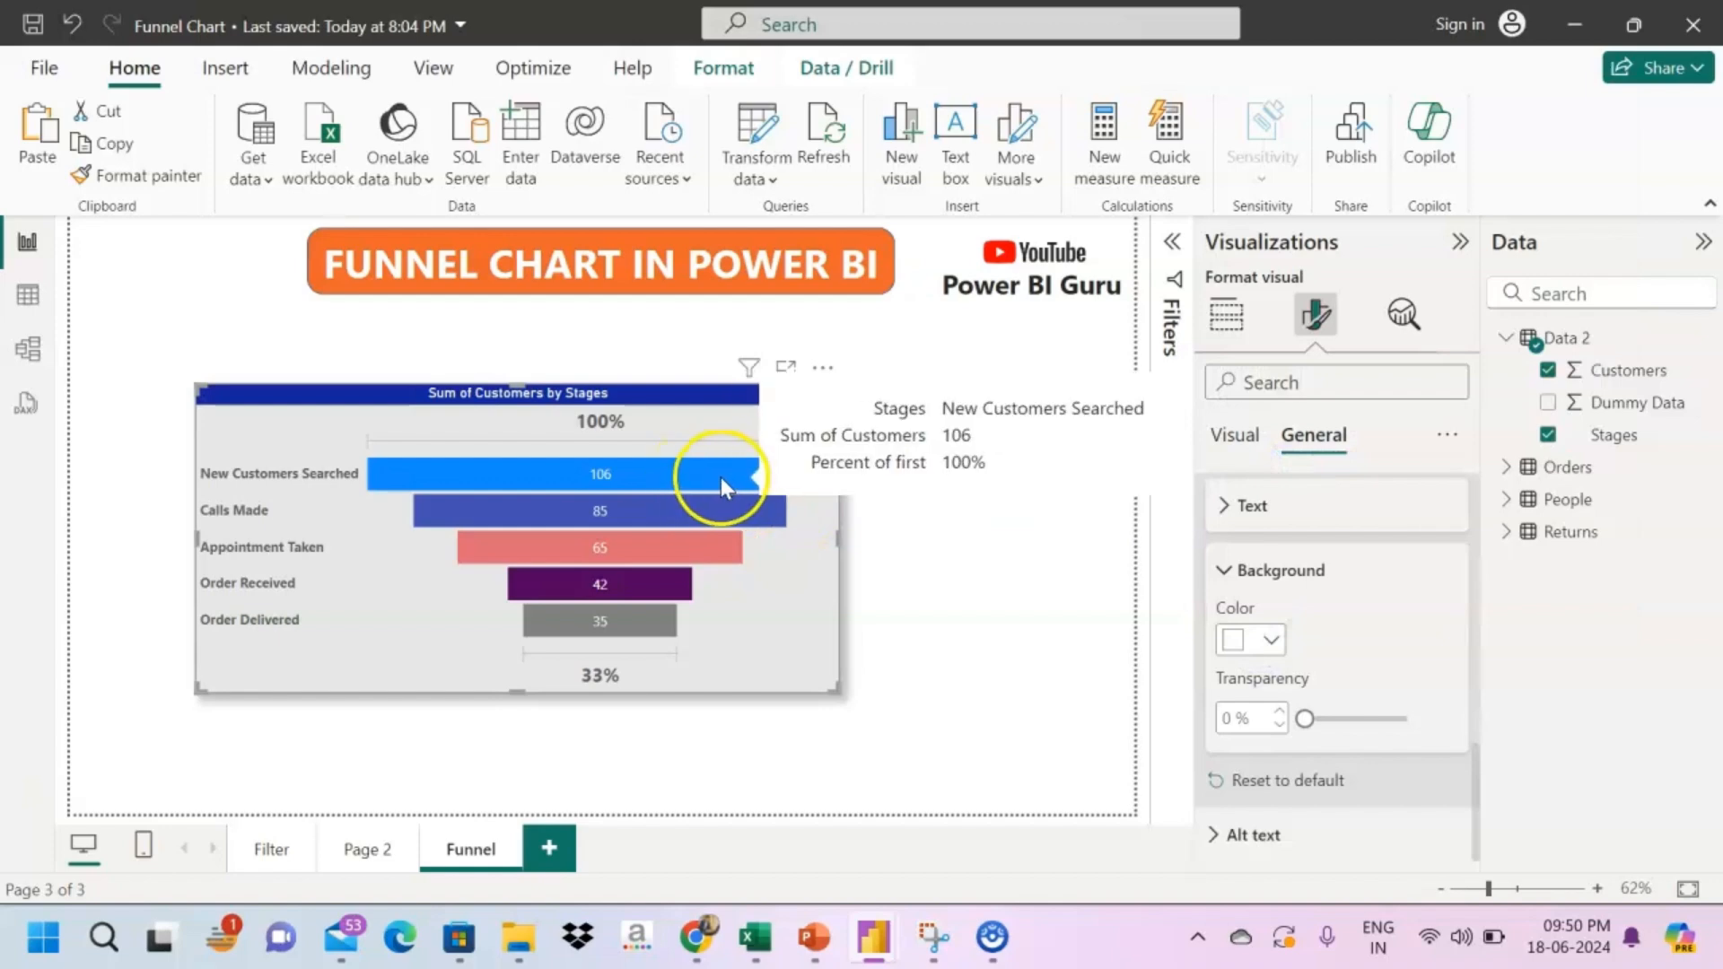
scroll(1350, 611, up, 5)
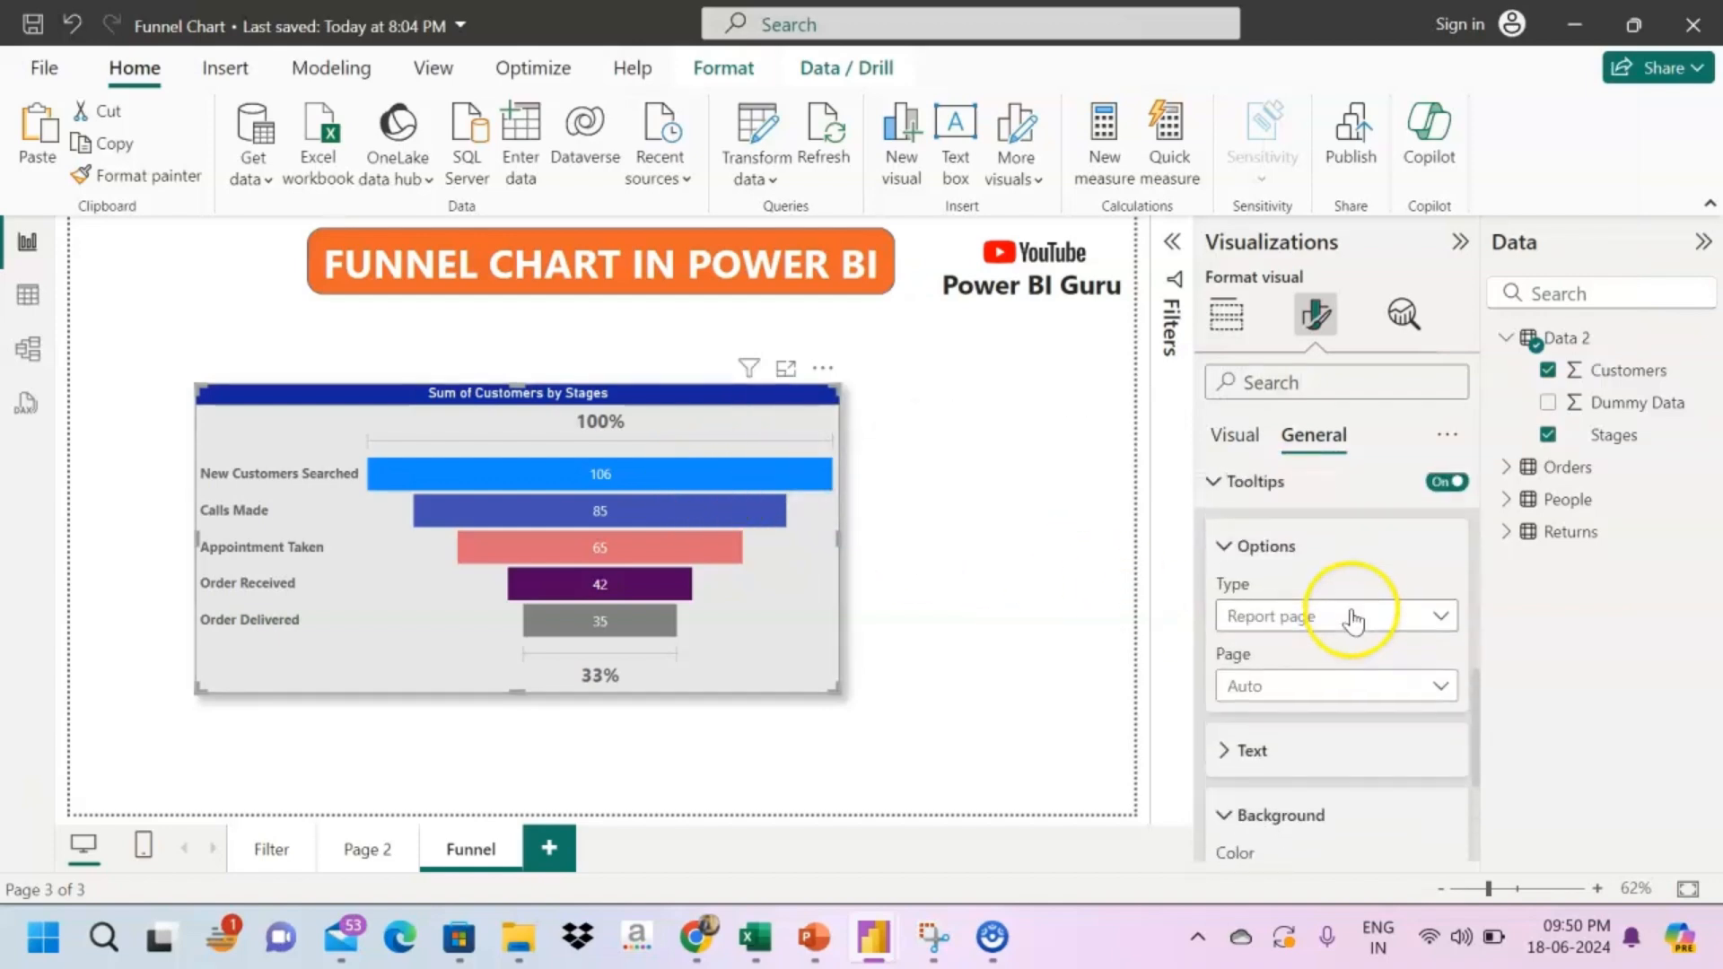
click(1235, 434)
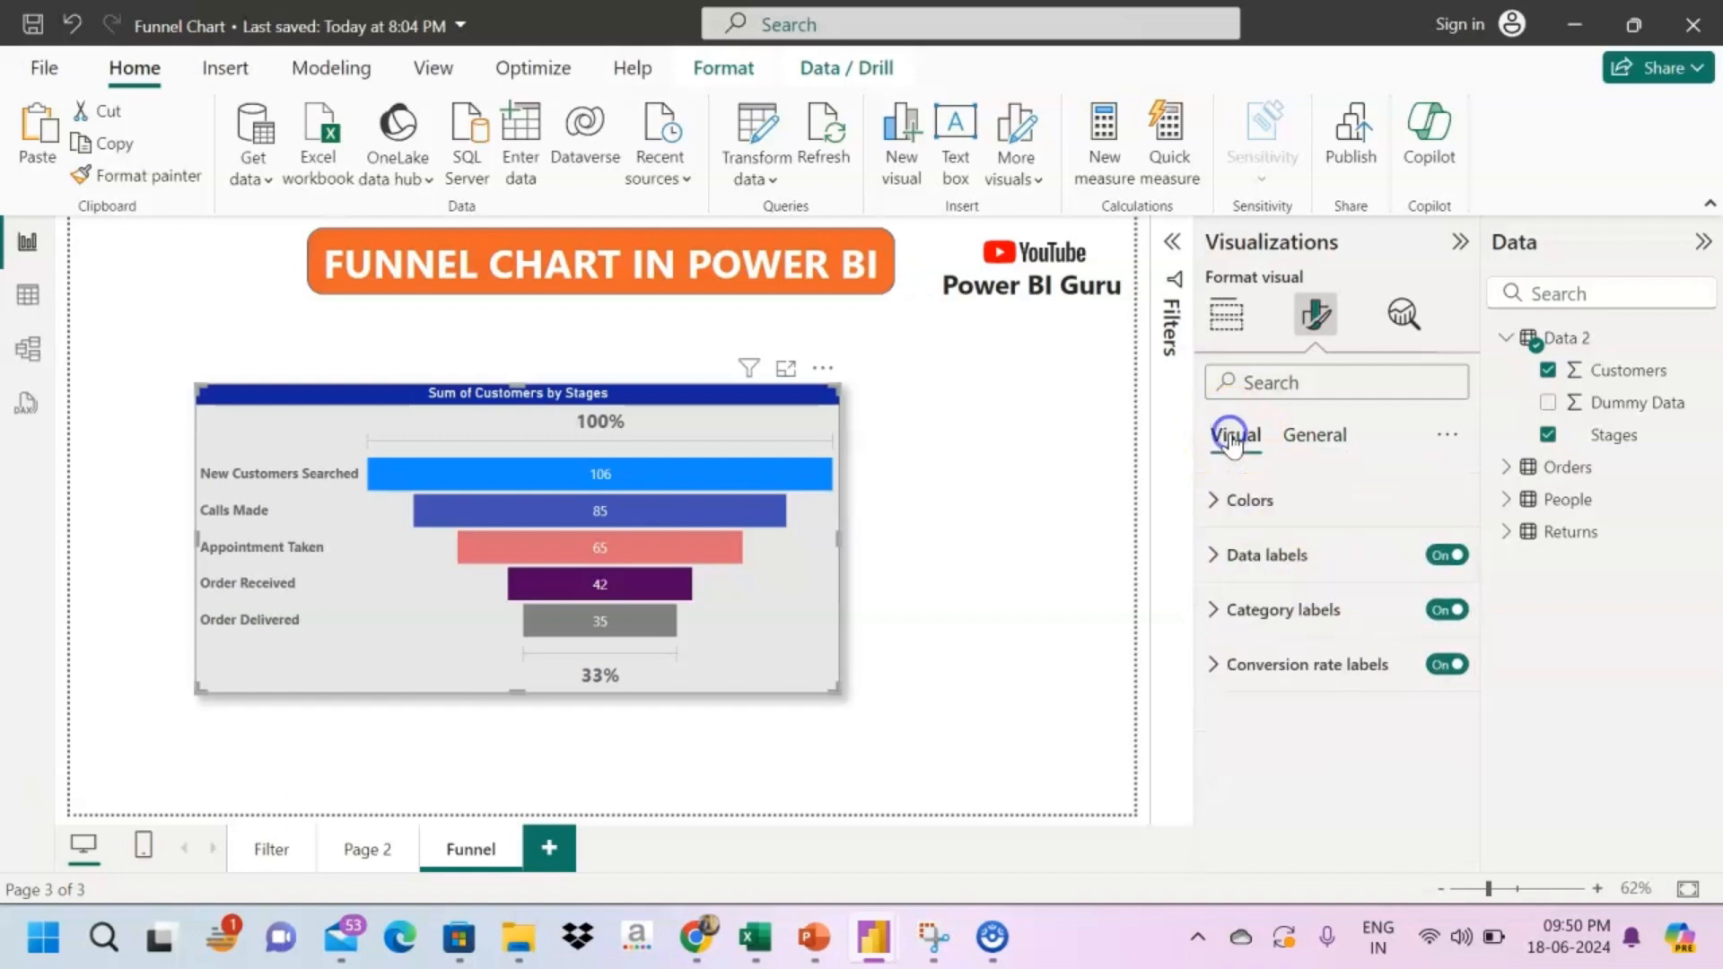
click(944, 607)
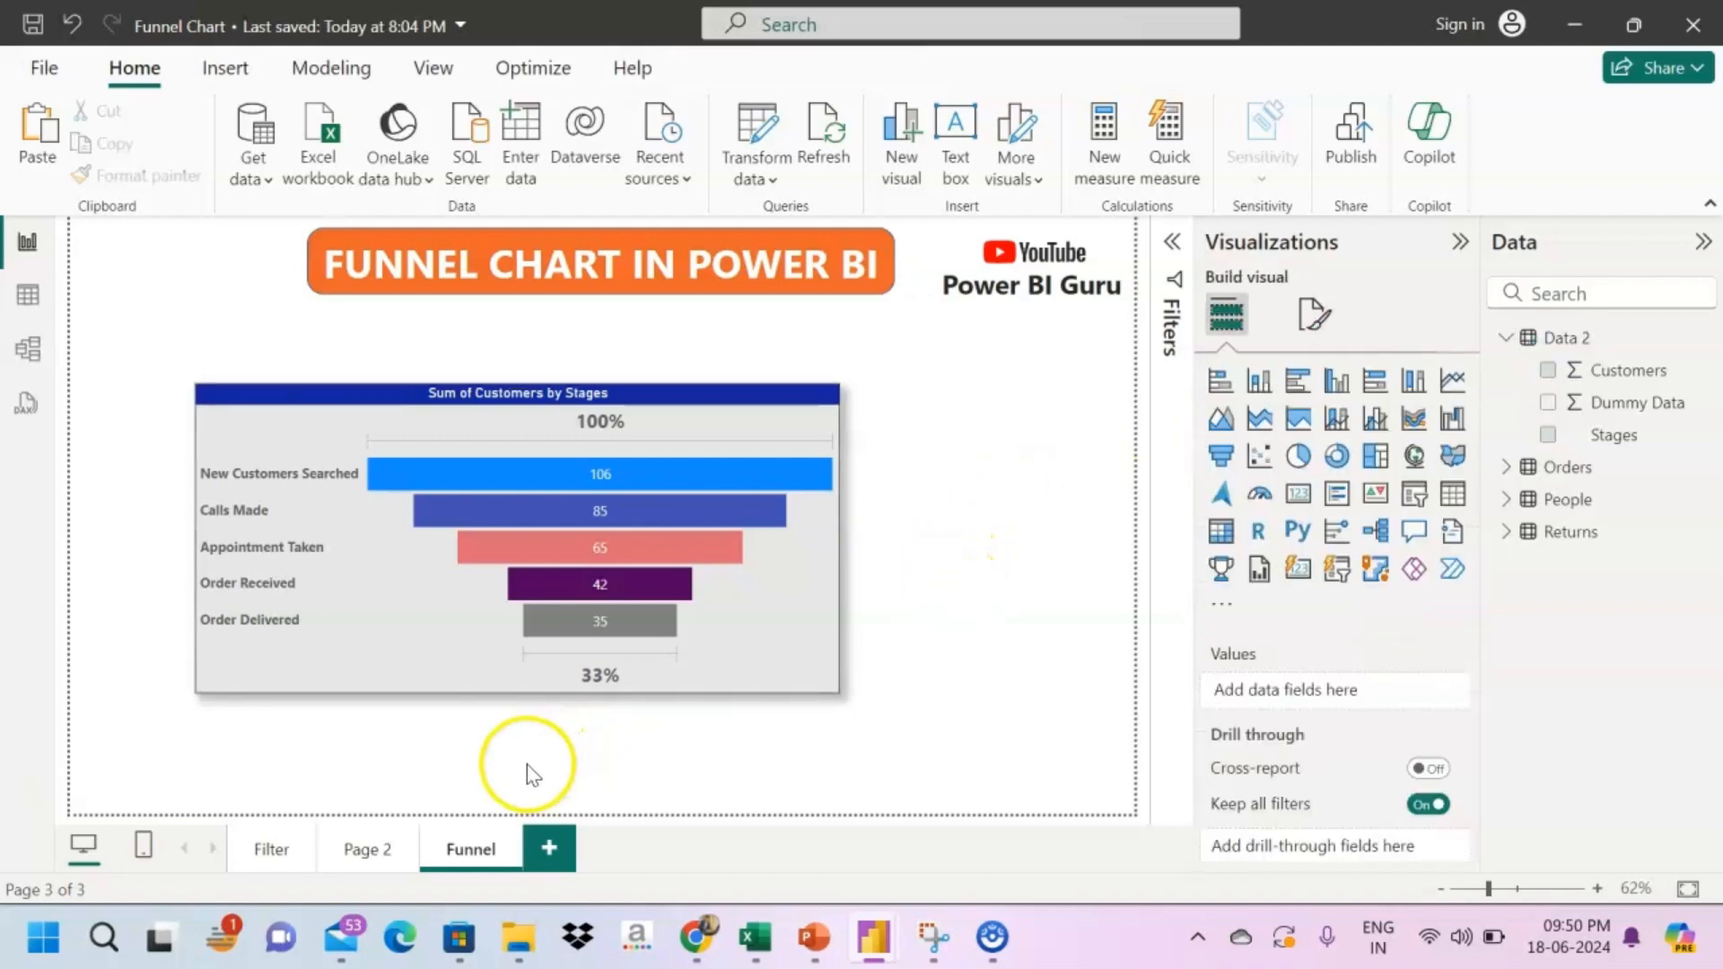